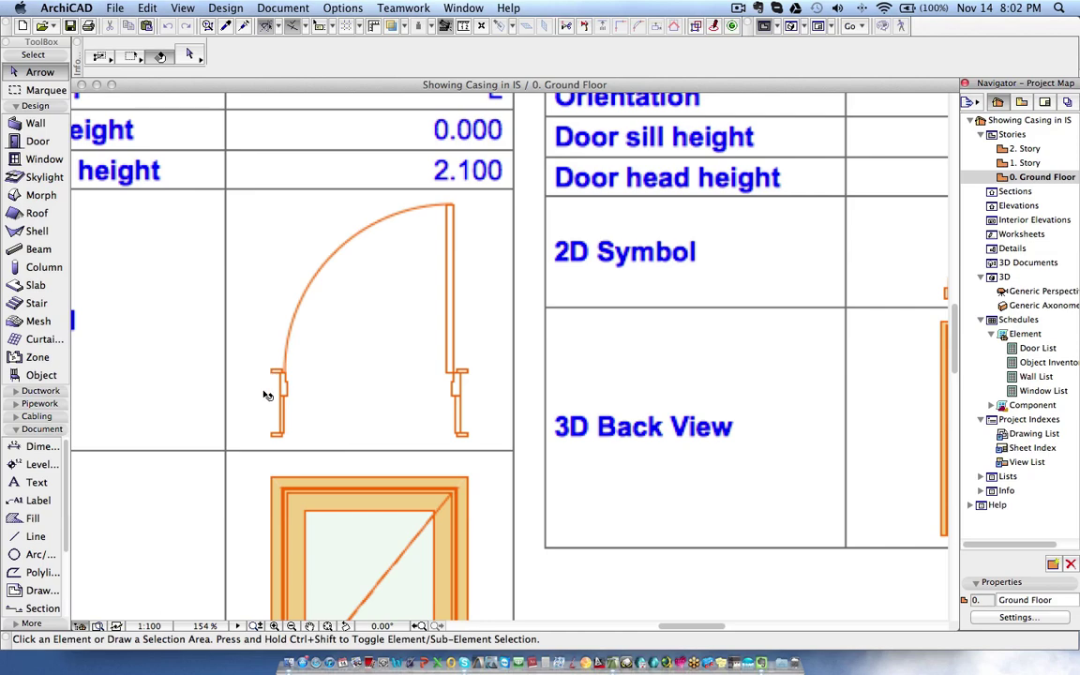
- Compare the door's 2D symbol and 3D back view across the 1:50, 1:100 and 1:200 door lists on the plan
{"action": "scroll", "coordinate": [480, 389], "scroll_direction": "down", "scroll_amount": 5}
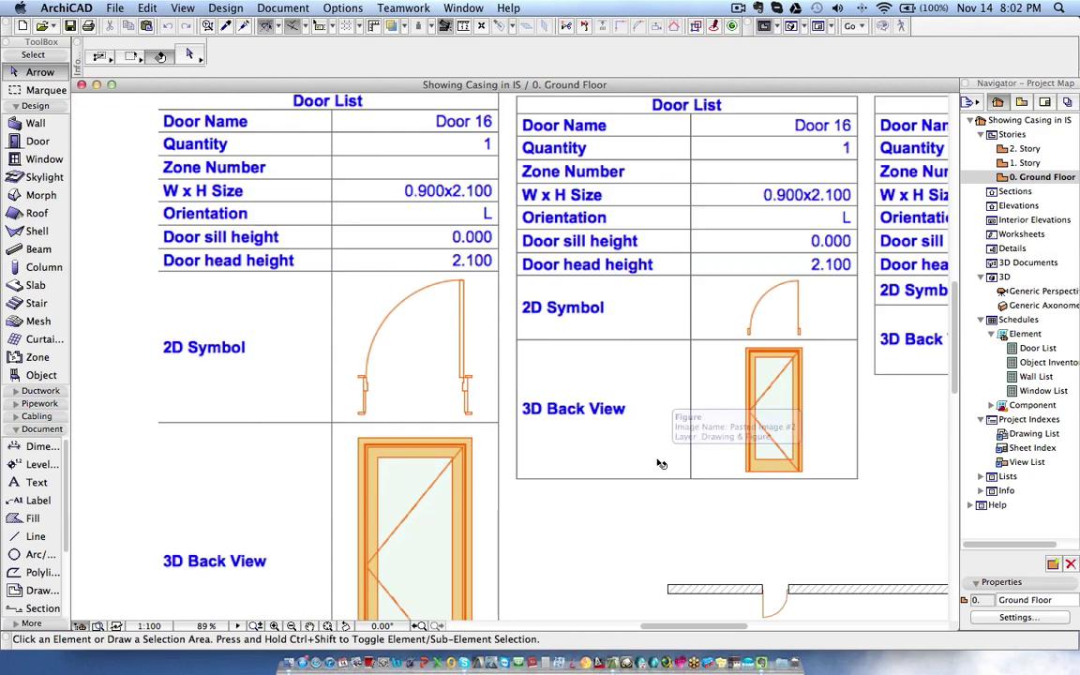
{"action": "scroll", "coordinate": [661, 464], "scroll_direction": "down", "scroll_amount": 3}
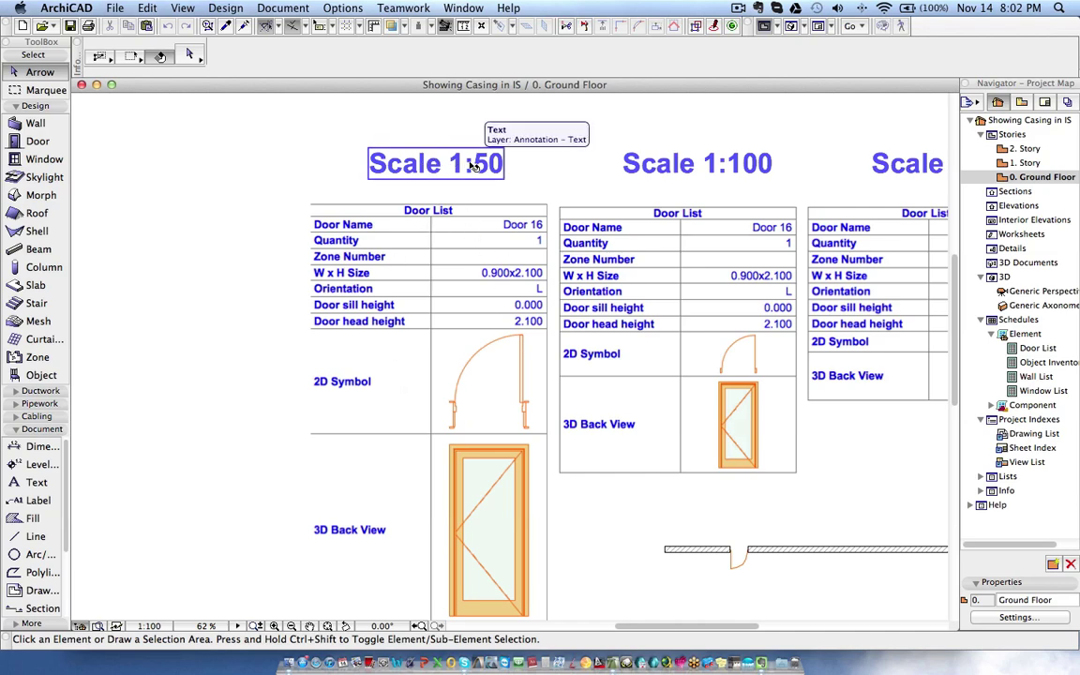
{"action": "scroll", "coordinate": [790, 390], "scroll_direction": "up", "scroll_amount": 3}
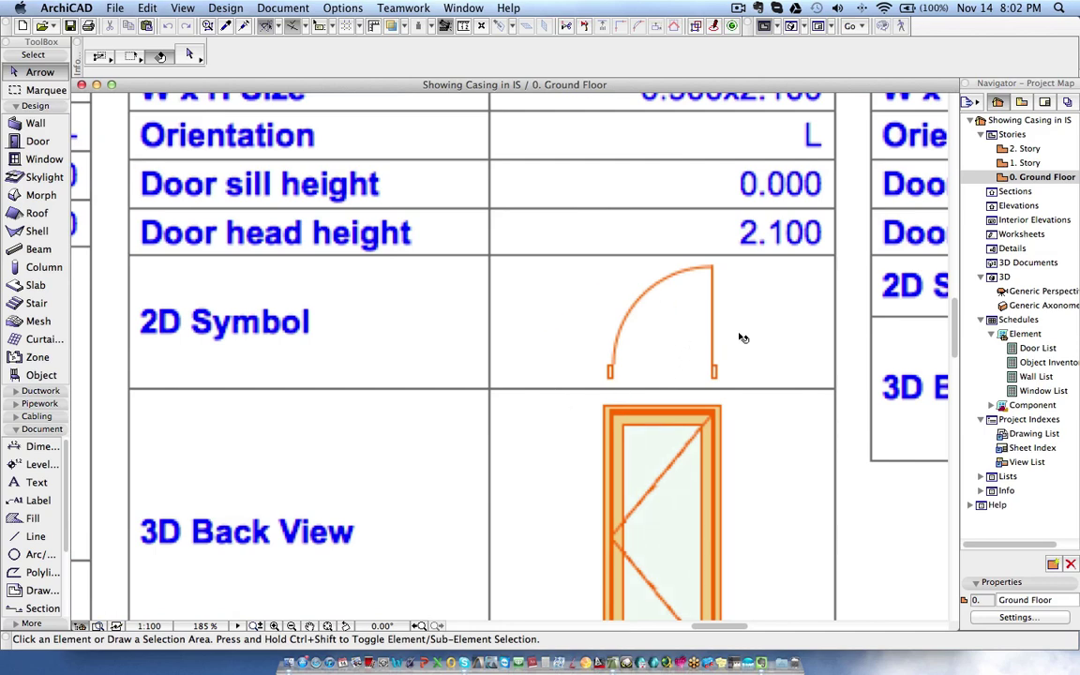
{"action": "scroll", "coordinate": [740, 338], "scroll_direction": "right", "scroll_amount": 5}
{"action": "scroll", "coordinate": [398, 470], "scroll_direction": "down", "scroll_amount": 3}
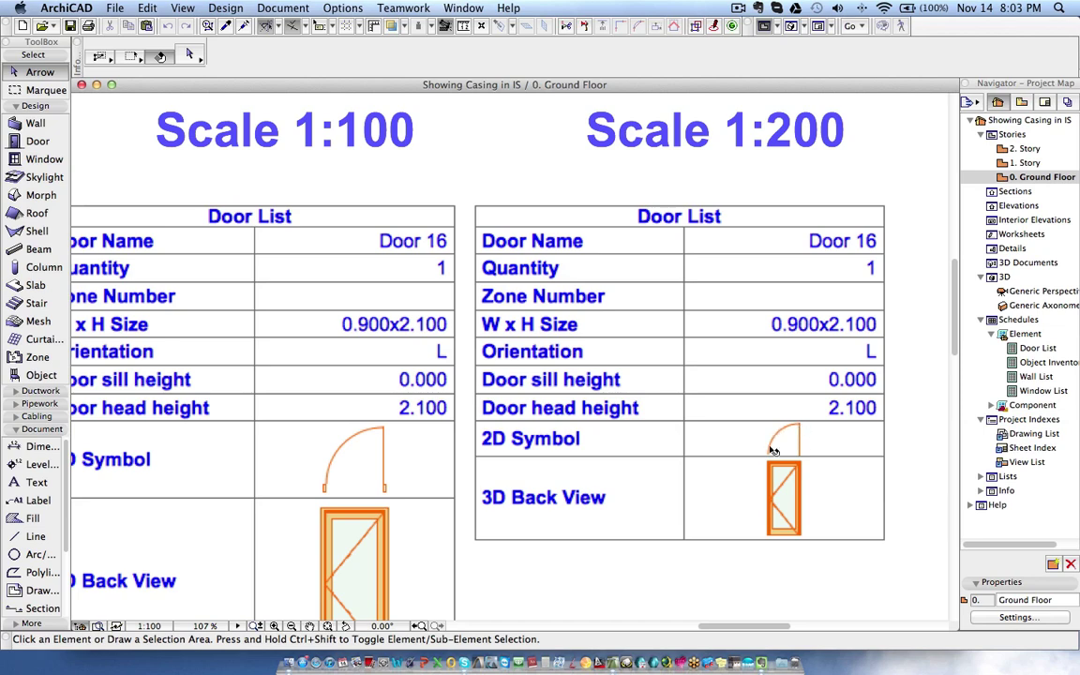
{"action": "scroll", "coordinate": [711, 366], "scroll_direction": "down", "scroll_amount": 2}
{"action": "scroll", "coordinate": [715, 370], "scroll_direction": "down", "scroll_amount": 2}
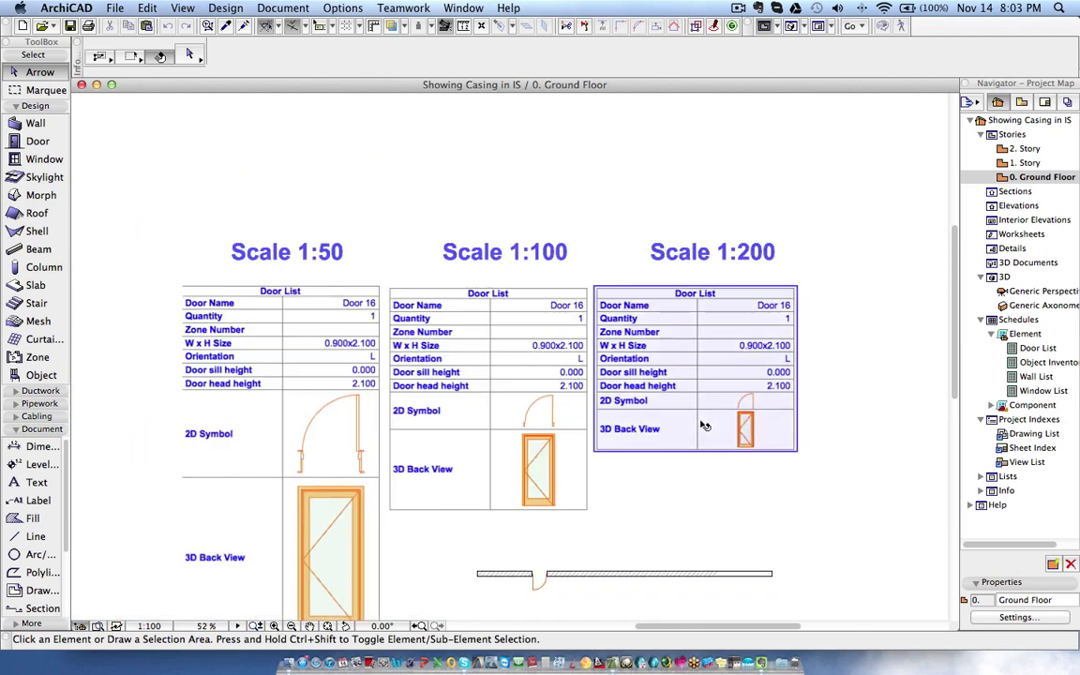
- Open the saved Door List 1:50 view and set its view scale to 1:10
{"action": "left_click", "coordinate": [1021, 101]}
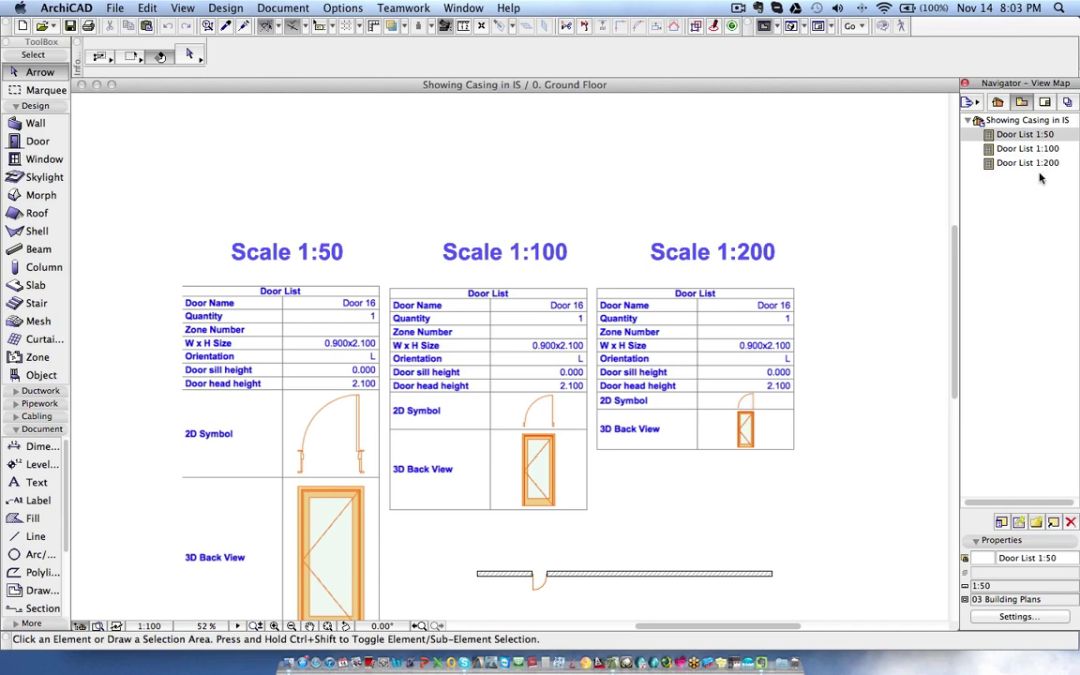
{"action": "double_click", "coordinate": [1029, 136]}
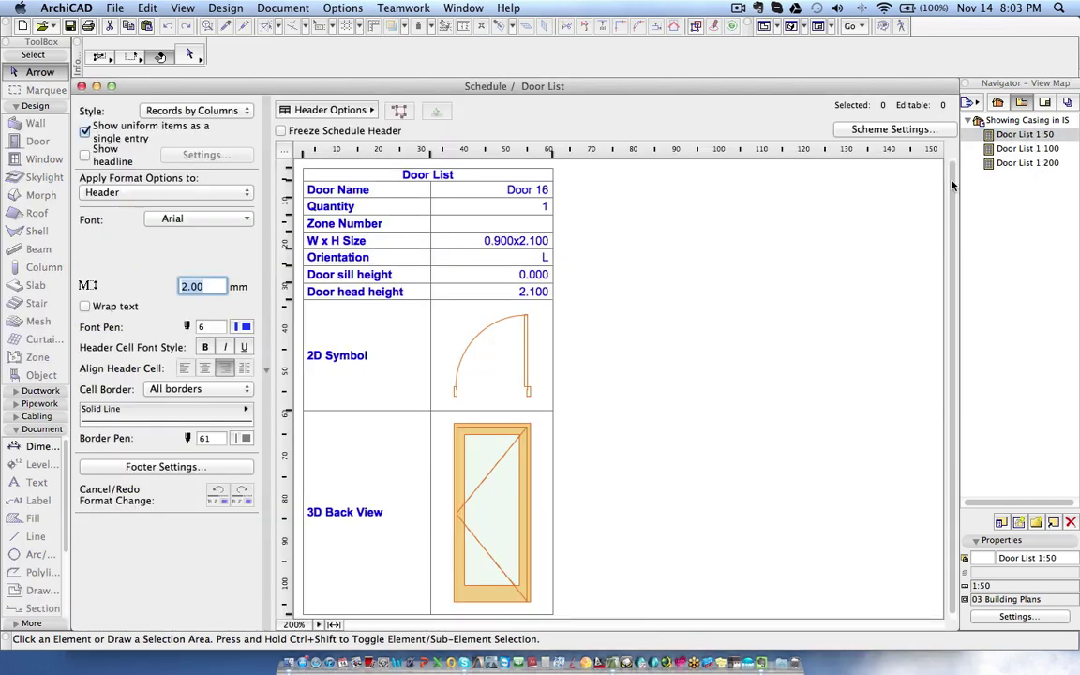
{"action": "left_click", "coordinate": [1019, 616]}
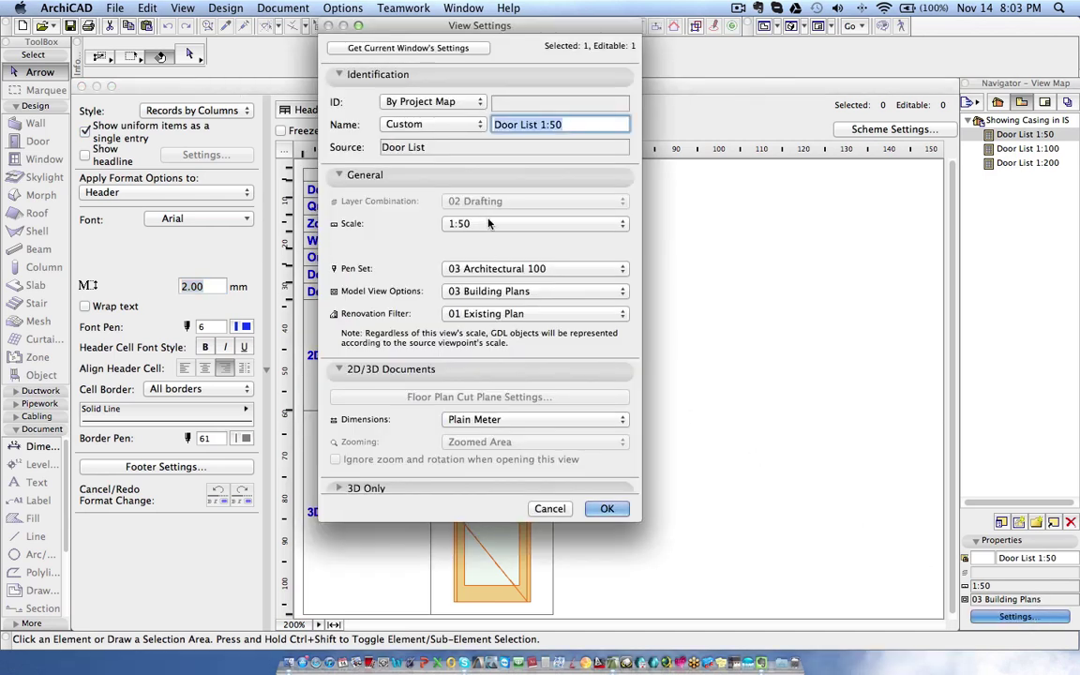
{"action": "left_click", "coordinate": [481, 222]}
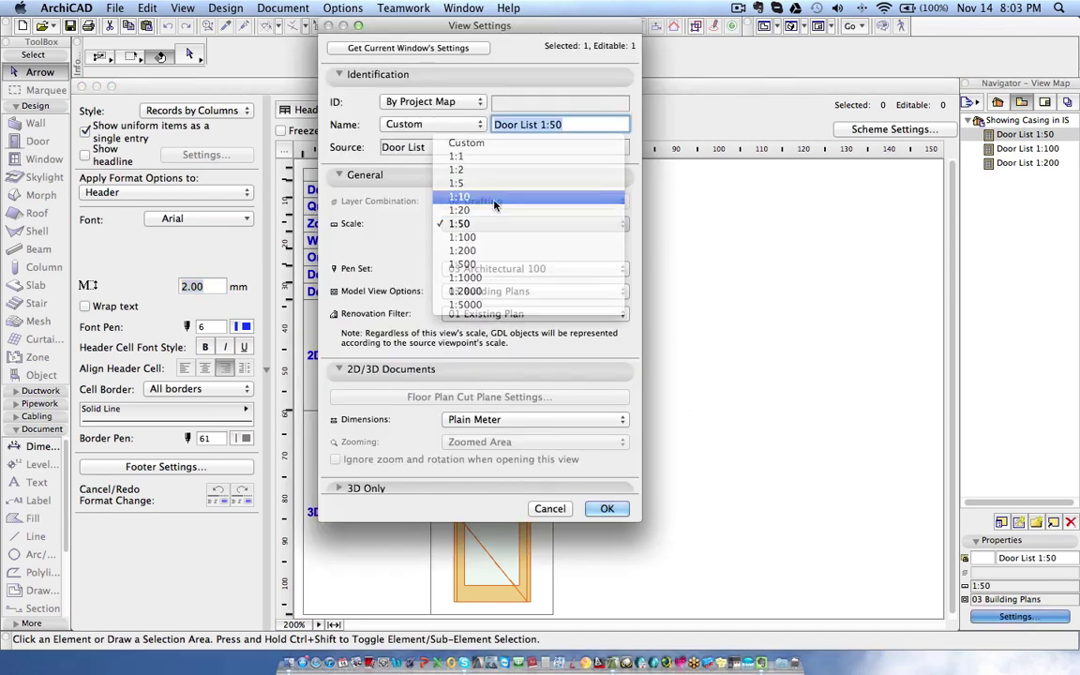
{"action": "left_click", "coordinate": [494, 197]}
{"action": "left_click", "coordinate": [607, 508]}
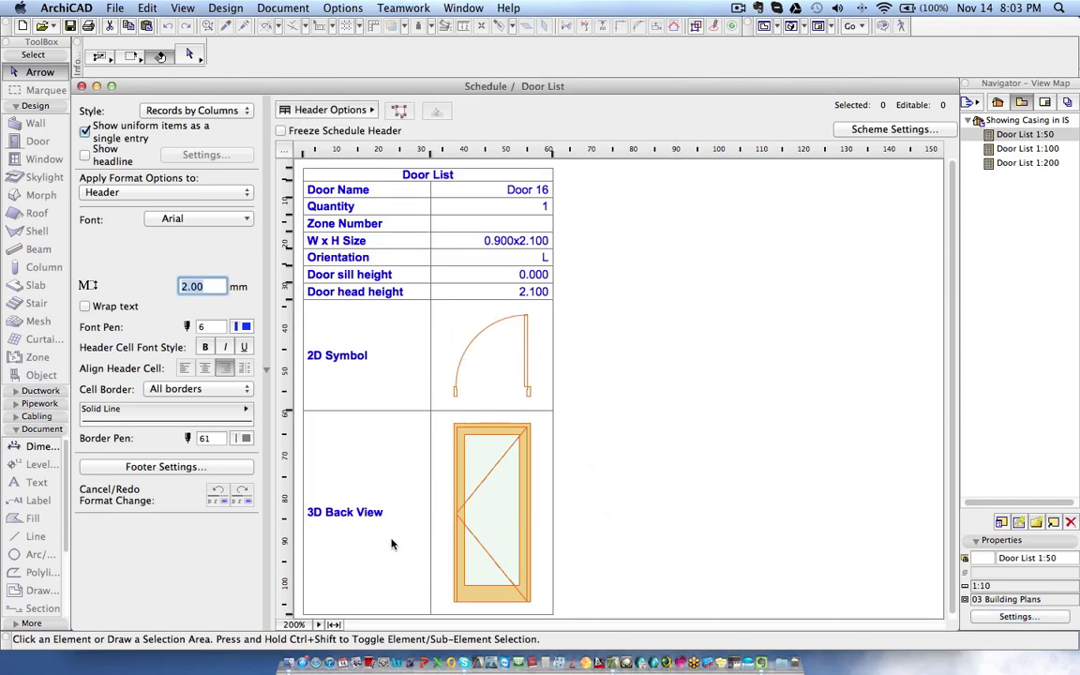
- Compare the 2D symbol in the Door List 1:50 schedule with the door's casing and frame on the ground floor plan
{"action": "scroll", "coordinate": [301, 563], "scroll_direction": "up", "scroll_amount": 5}
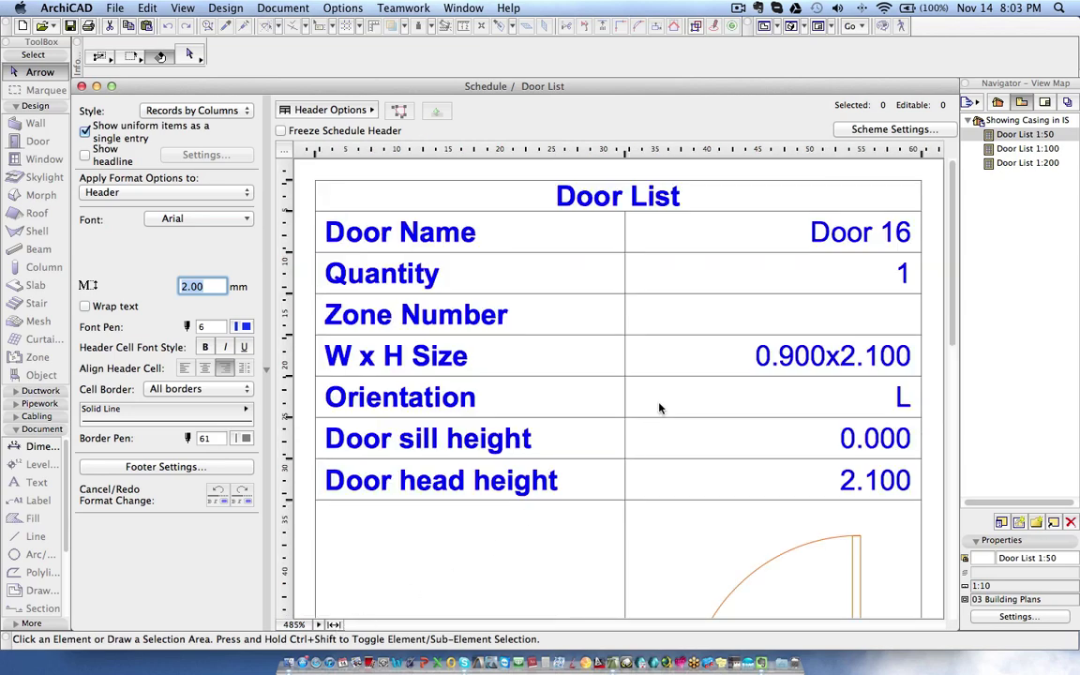
{"action": "scroll", "coordinate": [659, 408], "scroll_direction": "down", "scroll_amount": 5}
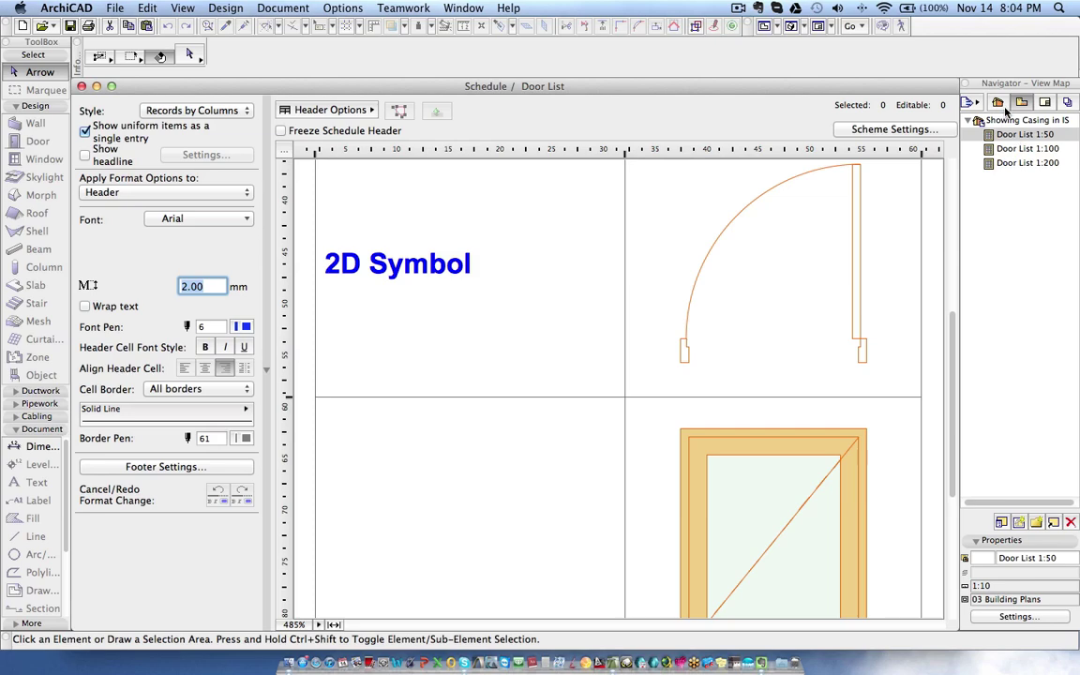
{"action": "double_click", "coordinate": [1025, 135]}
{"action": "scroll", "coordinate": [553, 573], "scroll_direction": "up", "scroll_amount": 5}
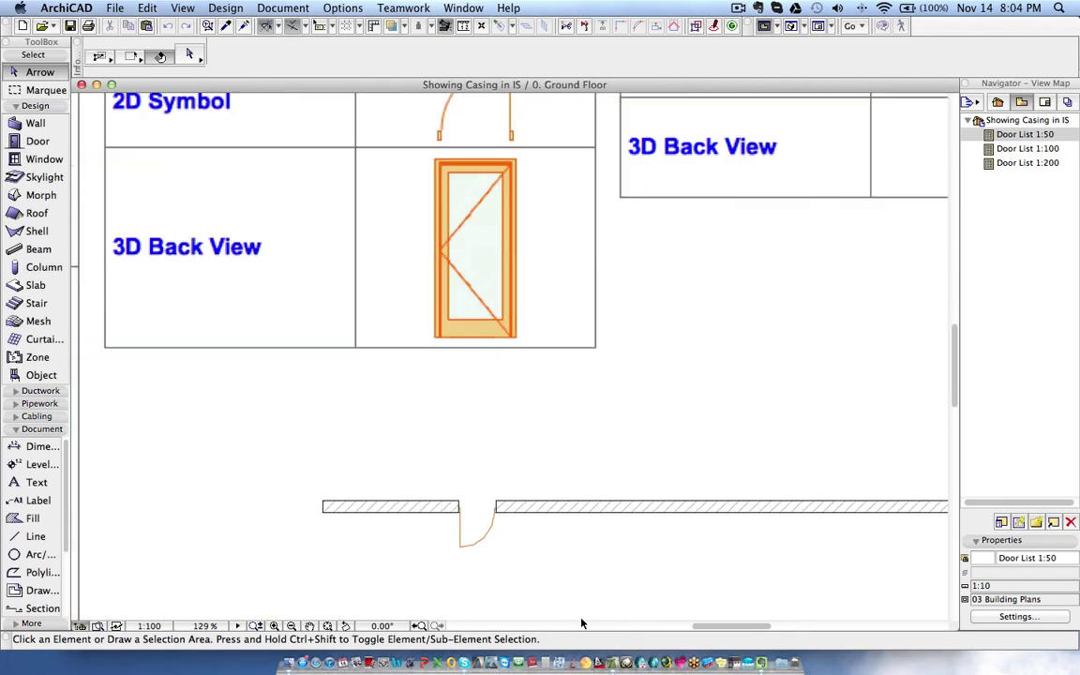
{"action": "scroll", "coordinate": [506, 572], "scroll_direction": "up", "scroll_amount": 5}
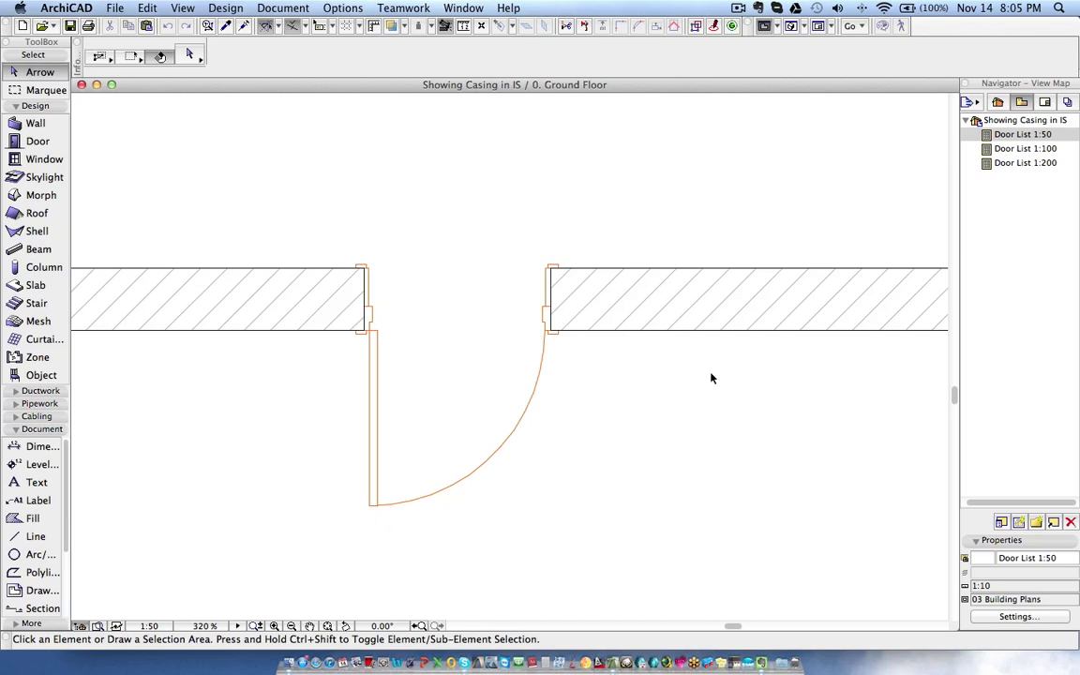
{"action": "scroll", "coordinate": [578, 245], "scroll_direction": "up", "scroll_amount": 3}
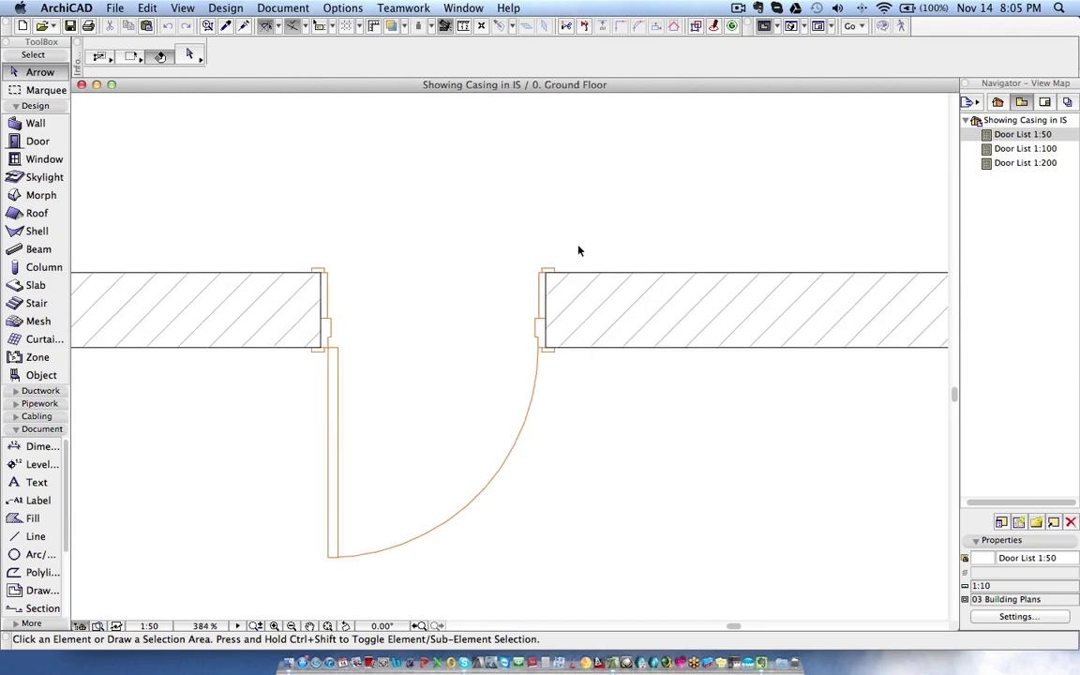
{"action": "double_click", "coordinate": [1039, 137]}
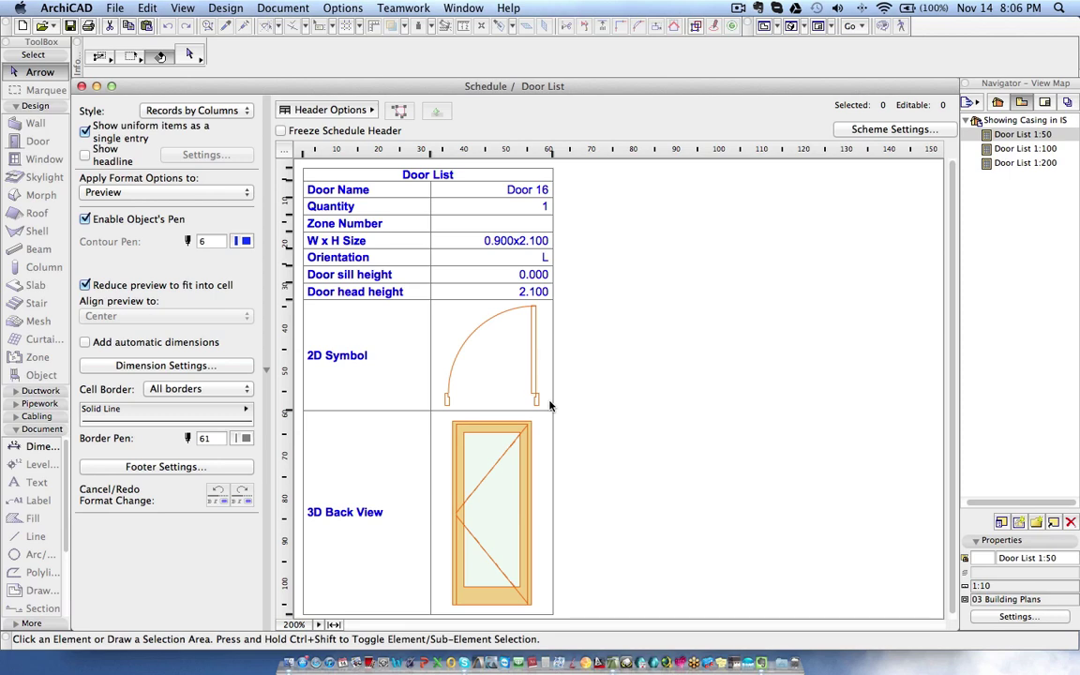
{"action": "key", "text": "F2"}
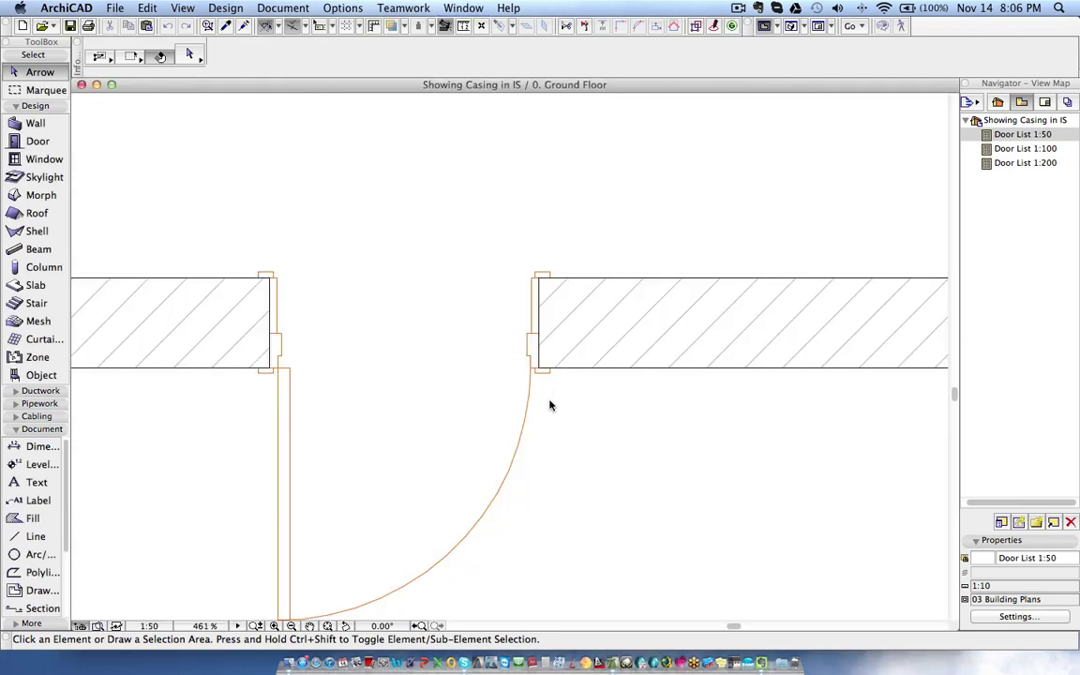
{"action": "scroll", "coordinate": [451, 376], "scroll_direction": "down", "scroll_amount": 3}
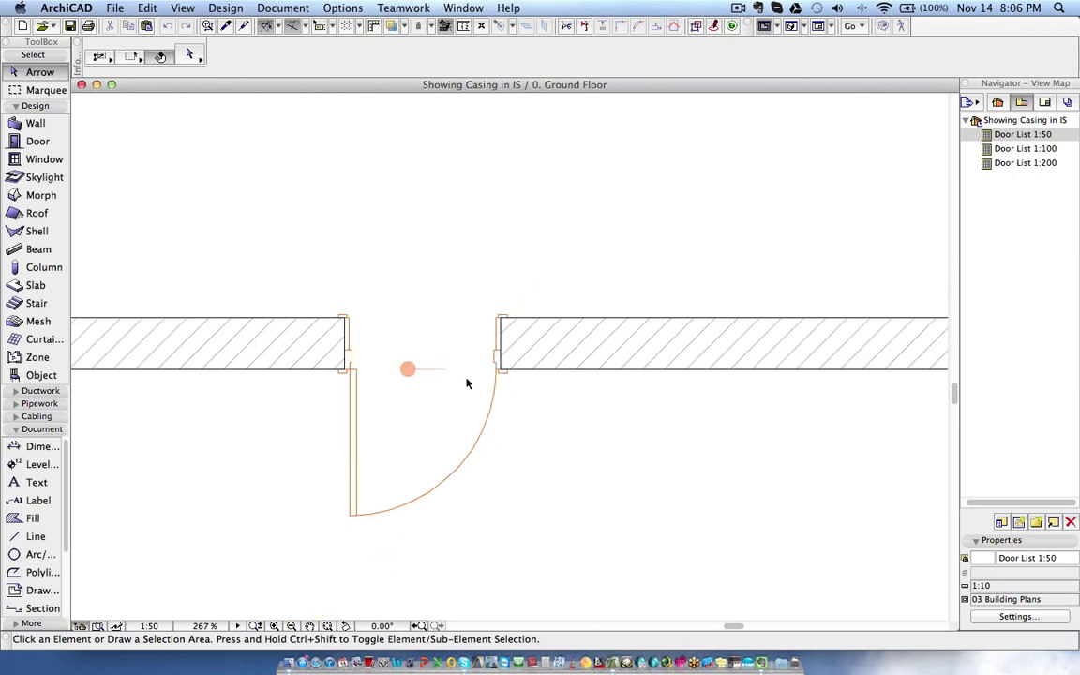
- Start extracting a library container, using ArchiCAD Library 16.lcf from Applications > Graphisoft > ArchiCAD 16 > ArchiCAD Library 16 as the source
{"action": "left_click", "coordinate": [117, 8]}
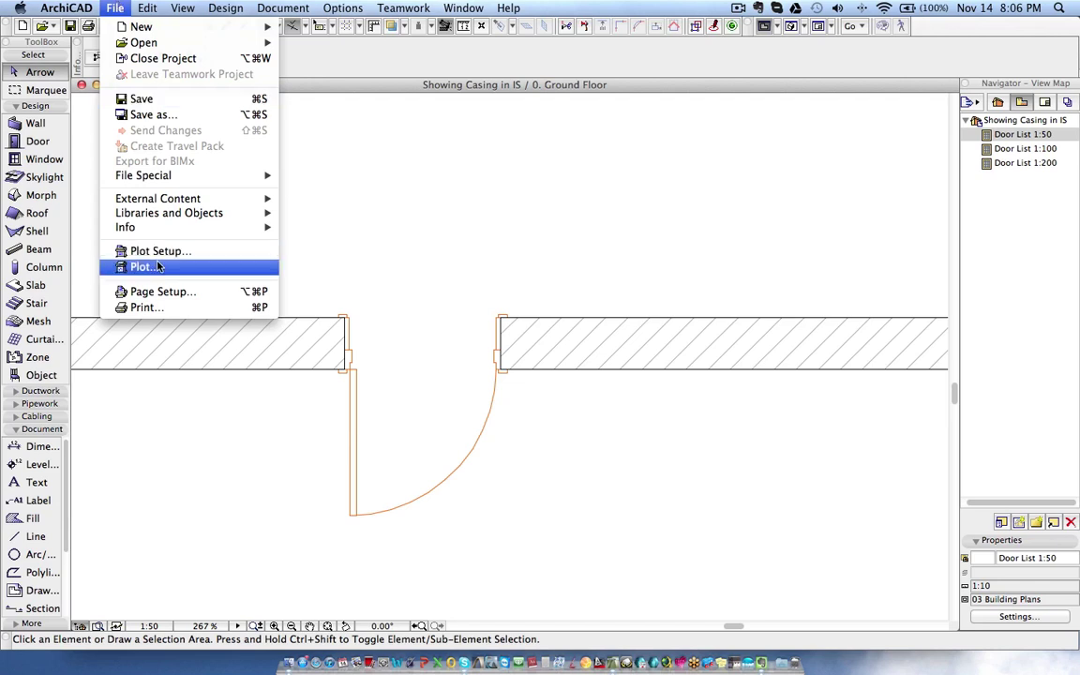
{"action": "mouse_move", "coordinate": [185, 199]}
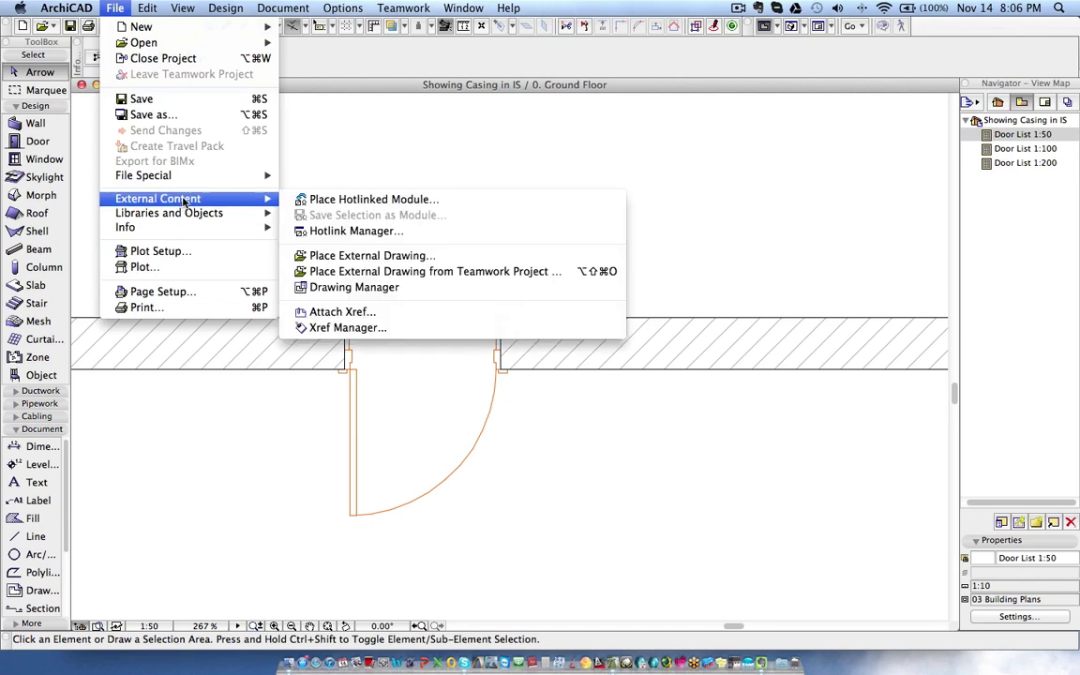
{"action": "mouse_move", "coordinate": [216, 213]}
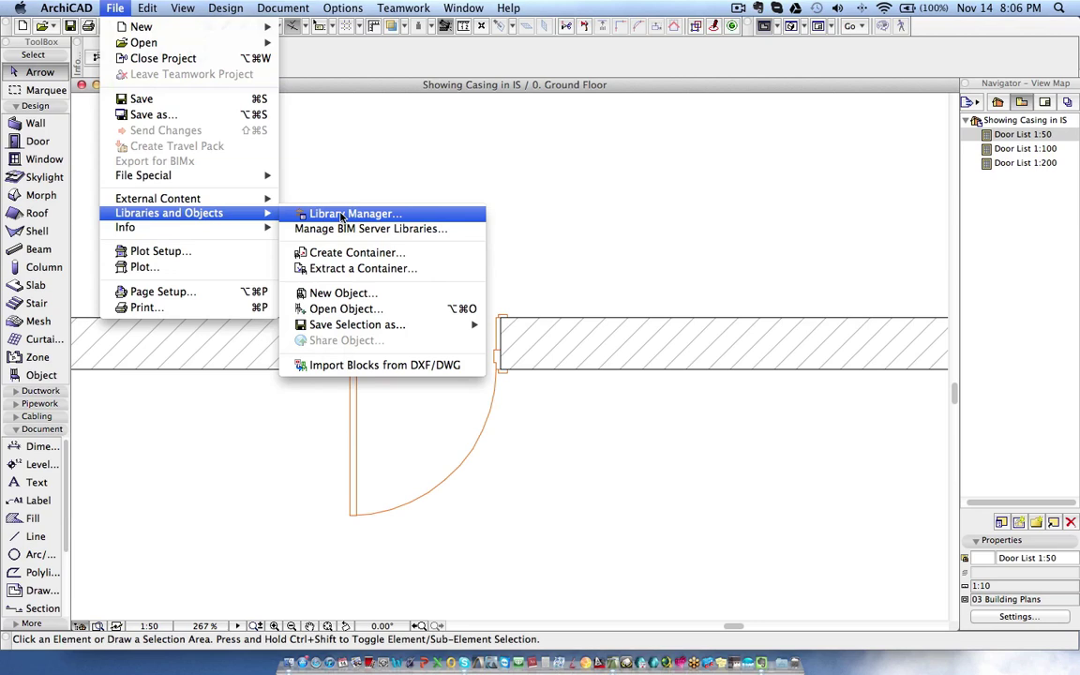
{"action": "left_click", "coordinate": [373, 269]}
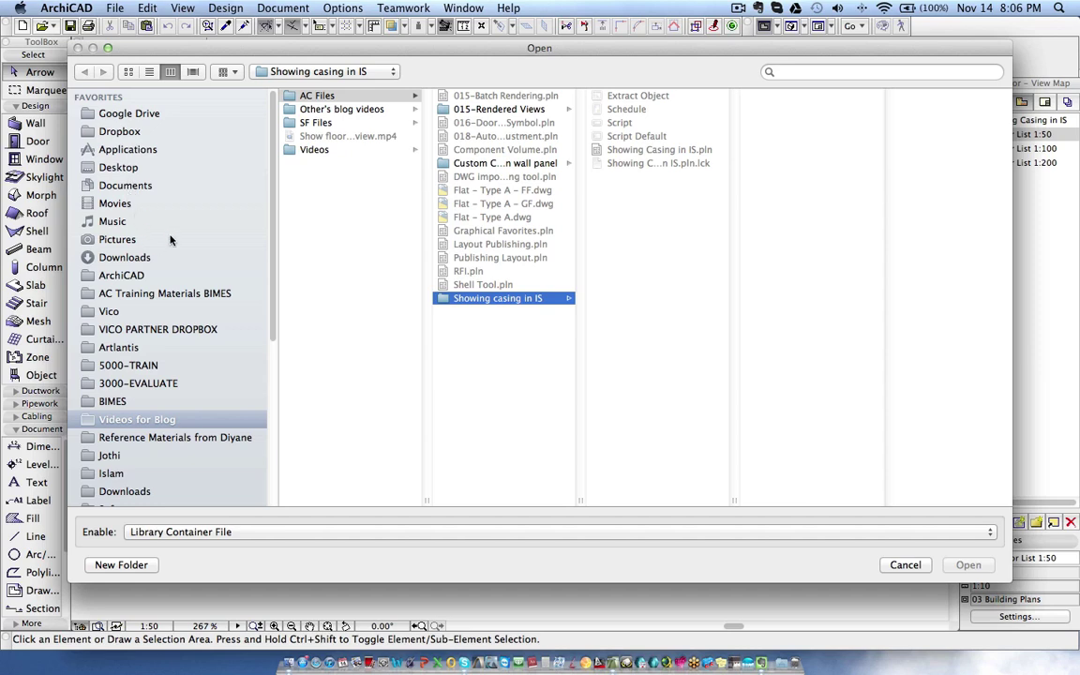
{"action": "left_click", "coordinate": [136, 148]}
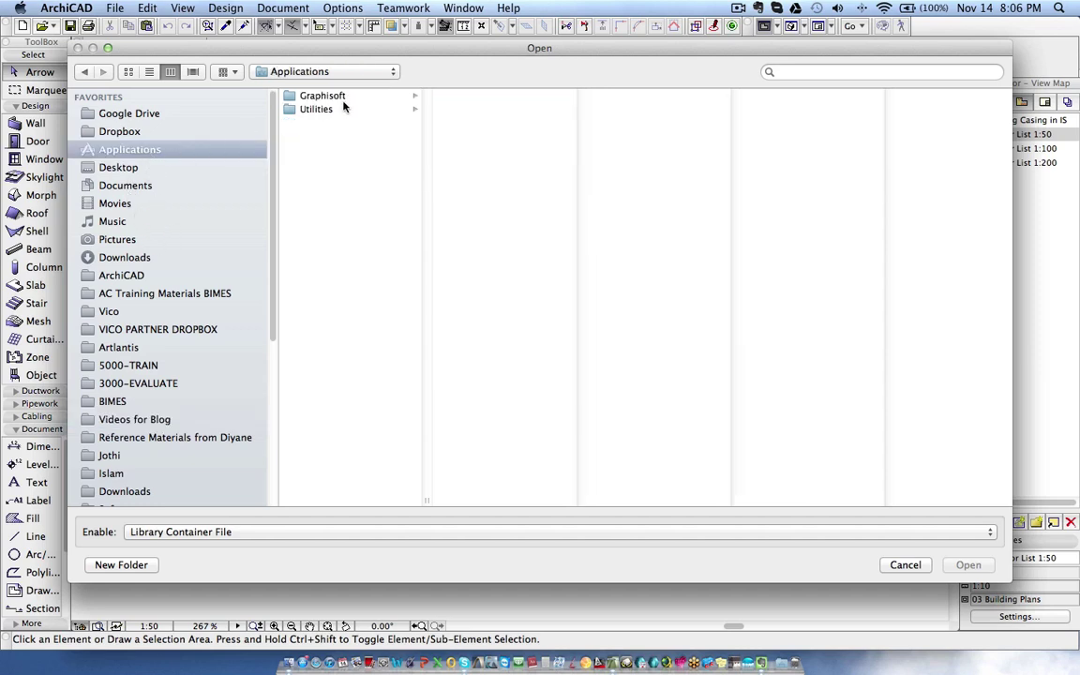
{"action": "type", "text": "gra"}
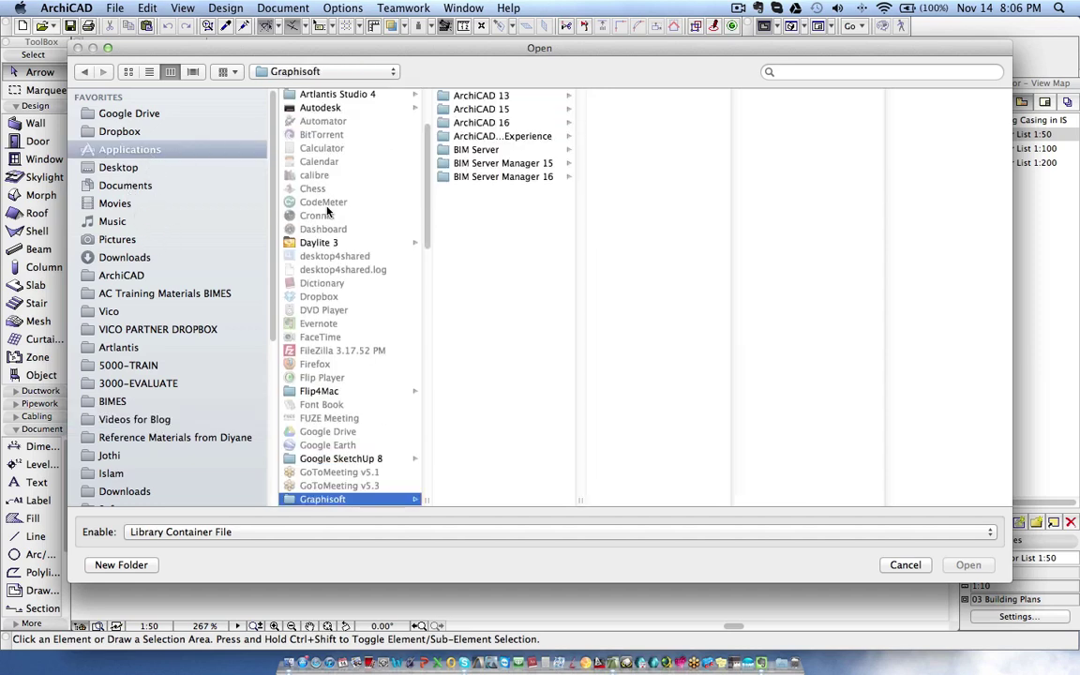
{"action": "left_click", "coordinate": [526, 123]}
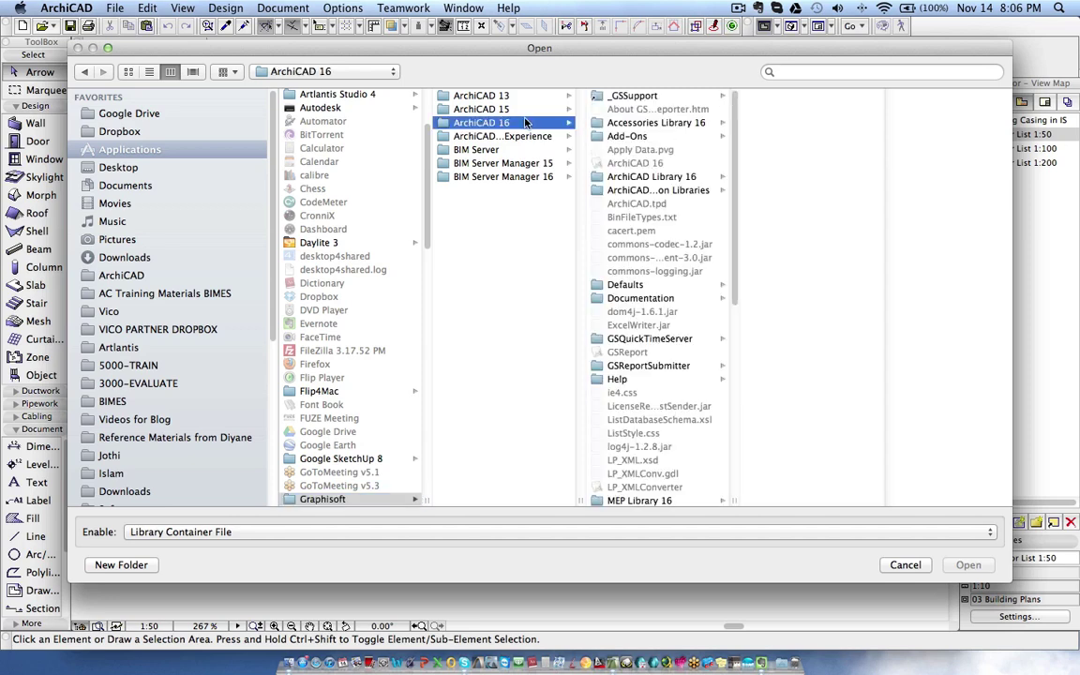
{"action": "left_click", "coordinate": [665, 178]}
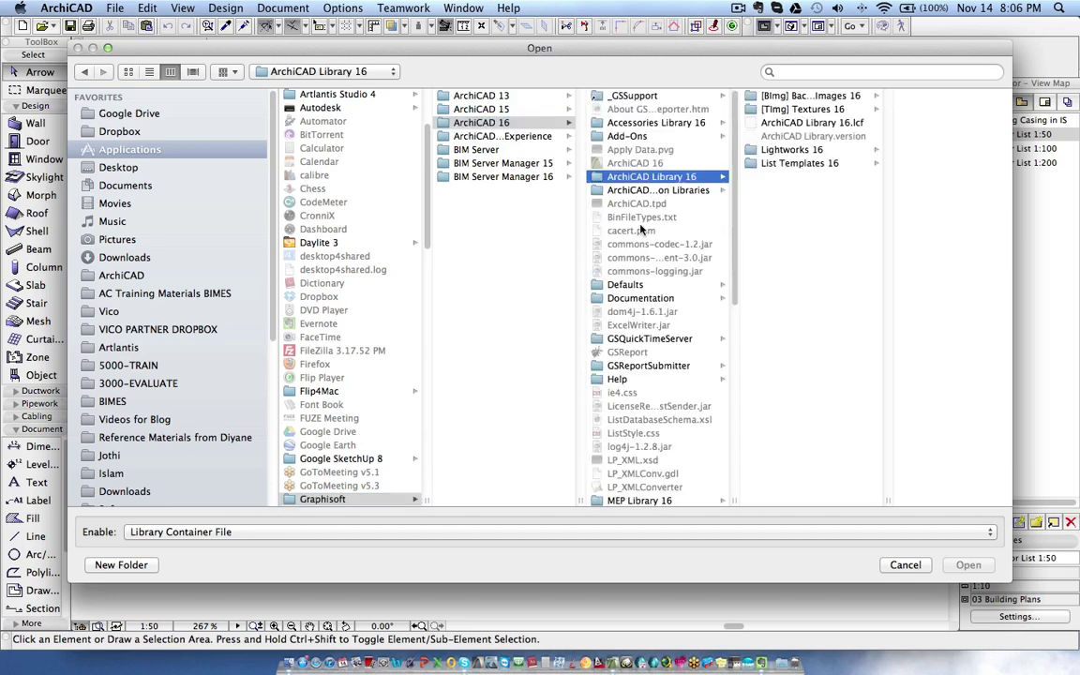
{"action": "left_click", "coordinate": [808, 125]}
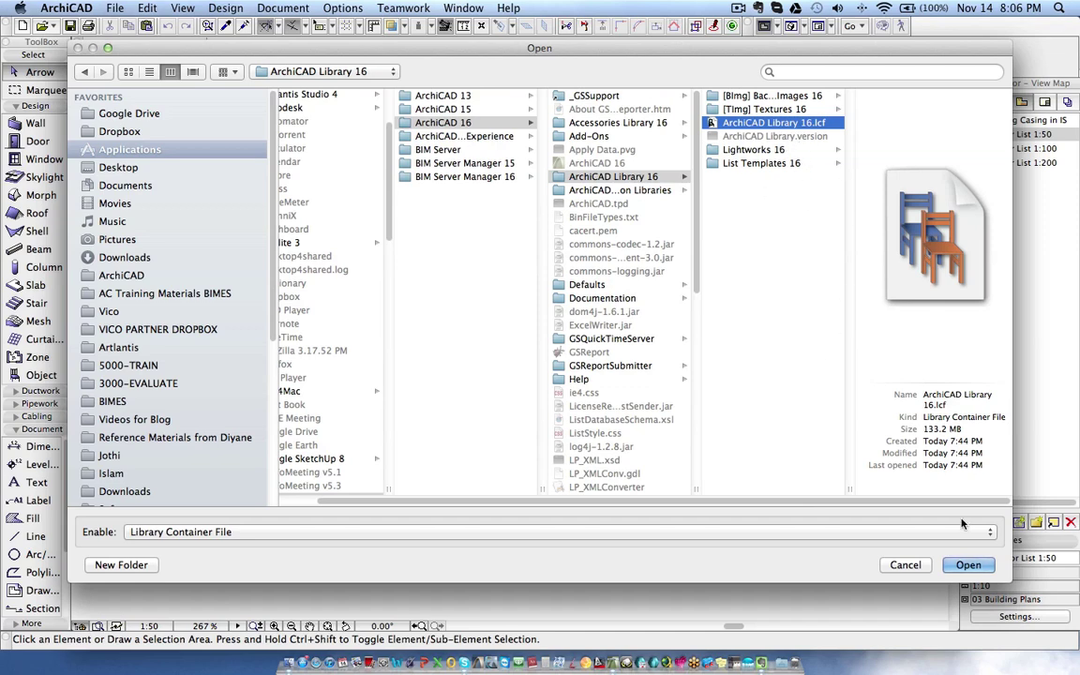
{"action": "left_click", "coordinate": [969, 565]}
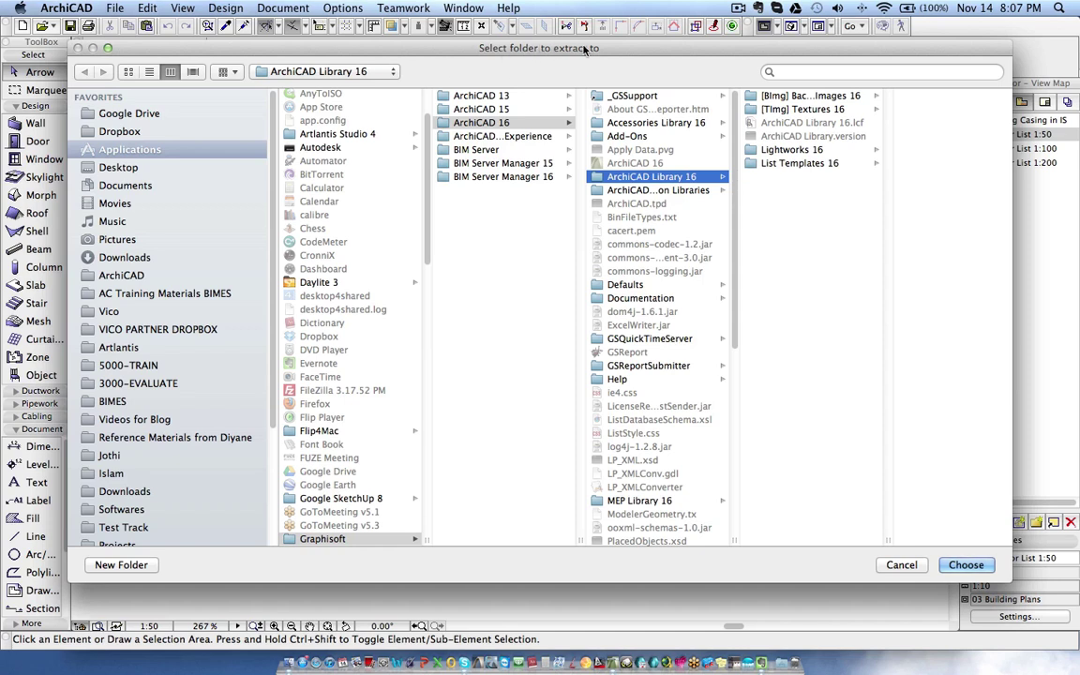
- Extract the library container into a lib folder on the Desktop
{"action": "left_click", "coordinate": [119, 168]}
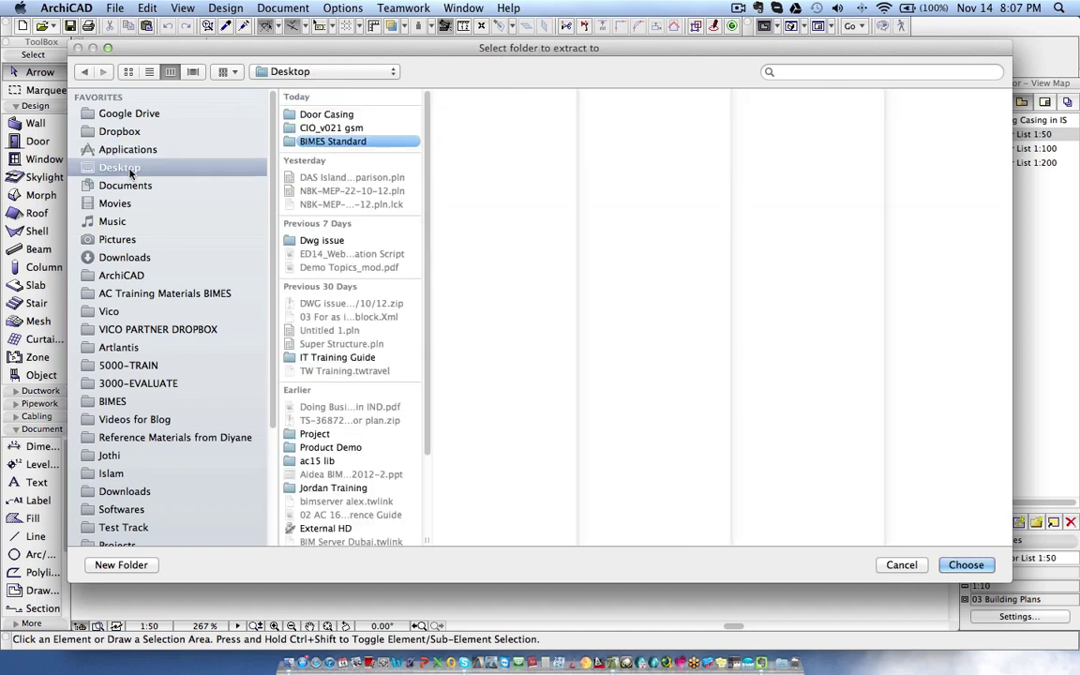
{"action": "scroll", "coordinate": [342, 288], "scroll_direction": "down", "scroll_amount": 3}
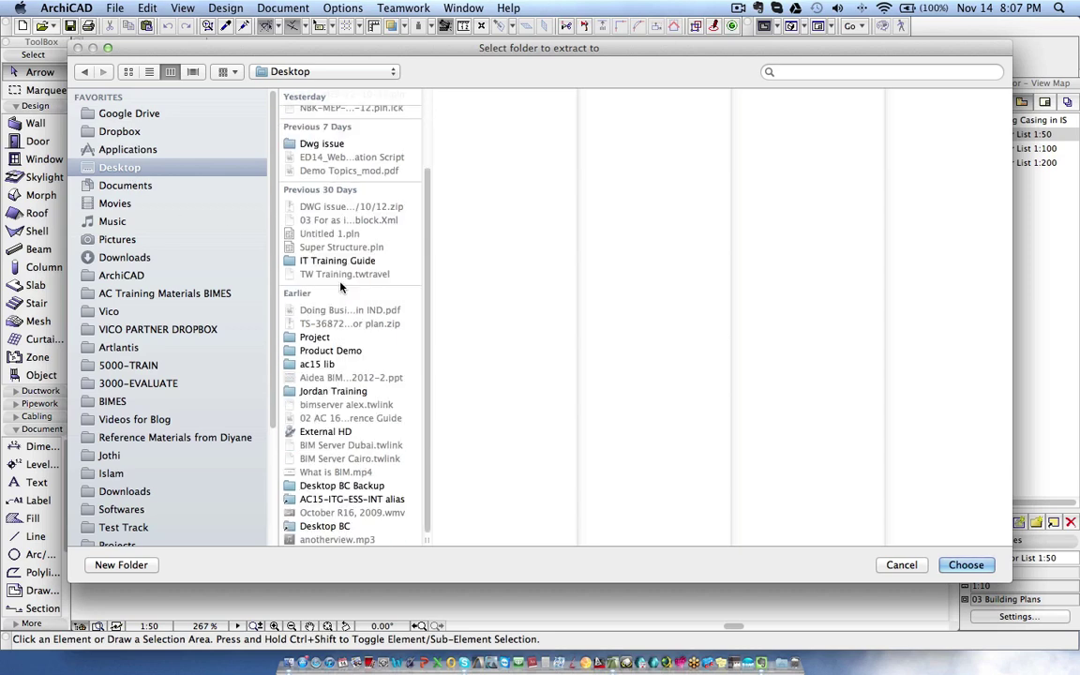
{"action": "scroll", "coordinate": [341, 284], "scroll_direction": "up", "scroll_amount": 3}
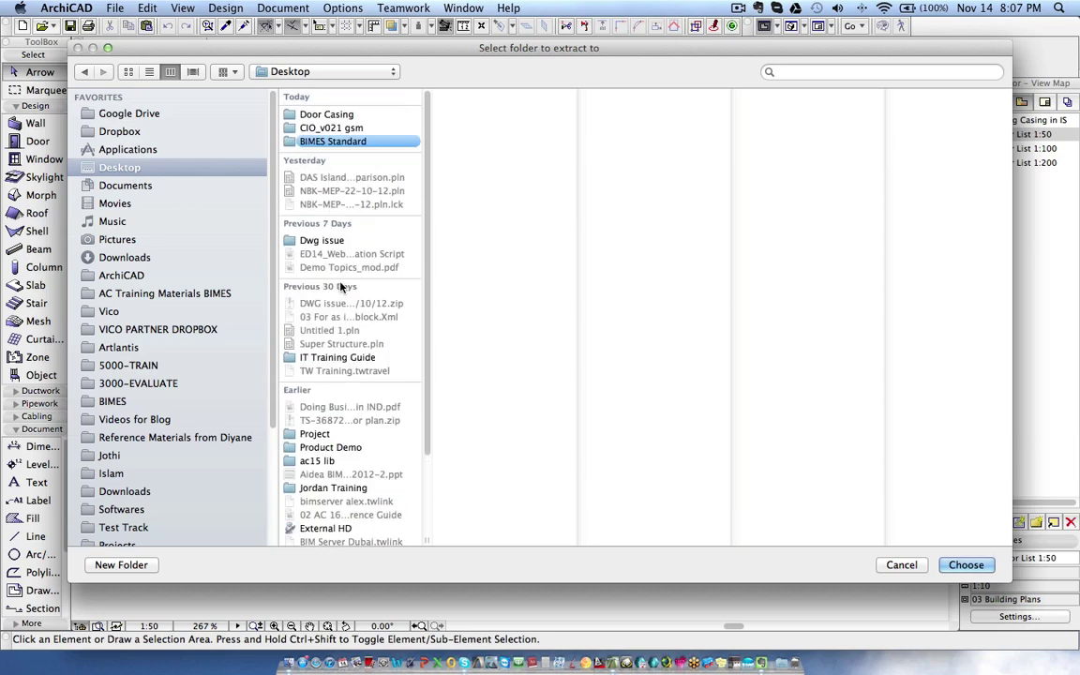
{"action": "left_click", "coordinate": [957, 564]}
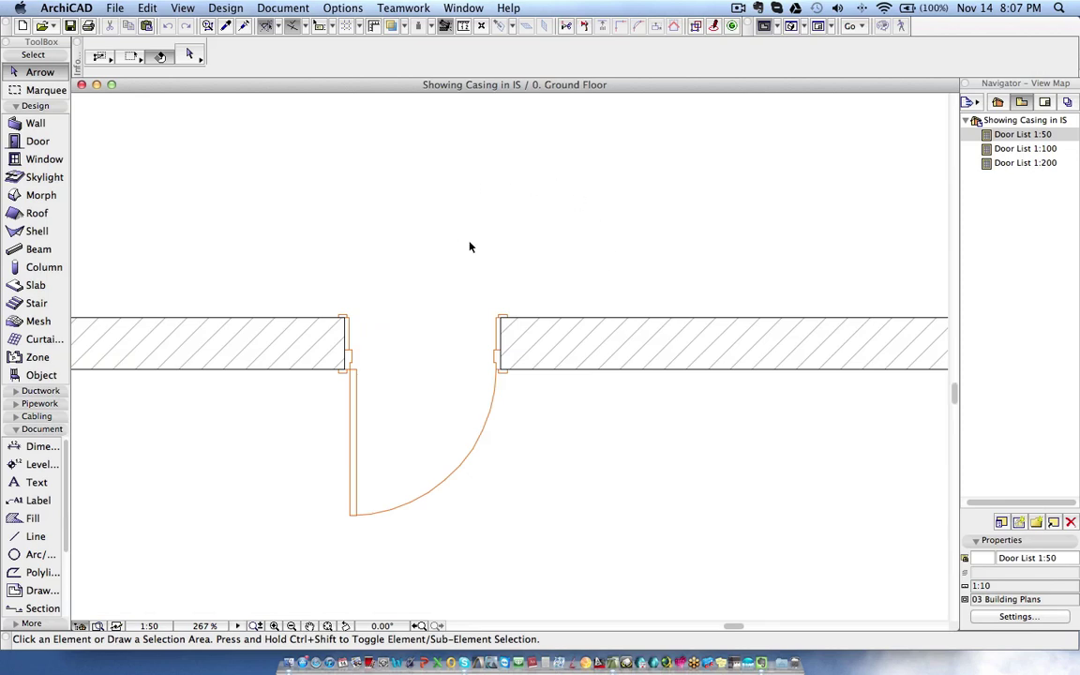
- Switch to Finder, check the contents of the Desktop's lib folder, and return to ArchiCAD
{"action": "left_click", "coordinate": [289, 663]}
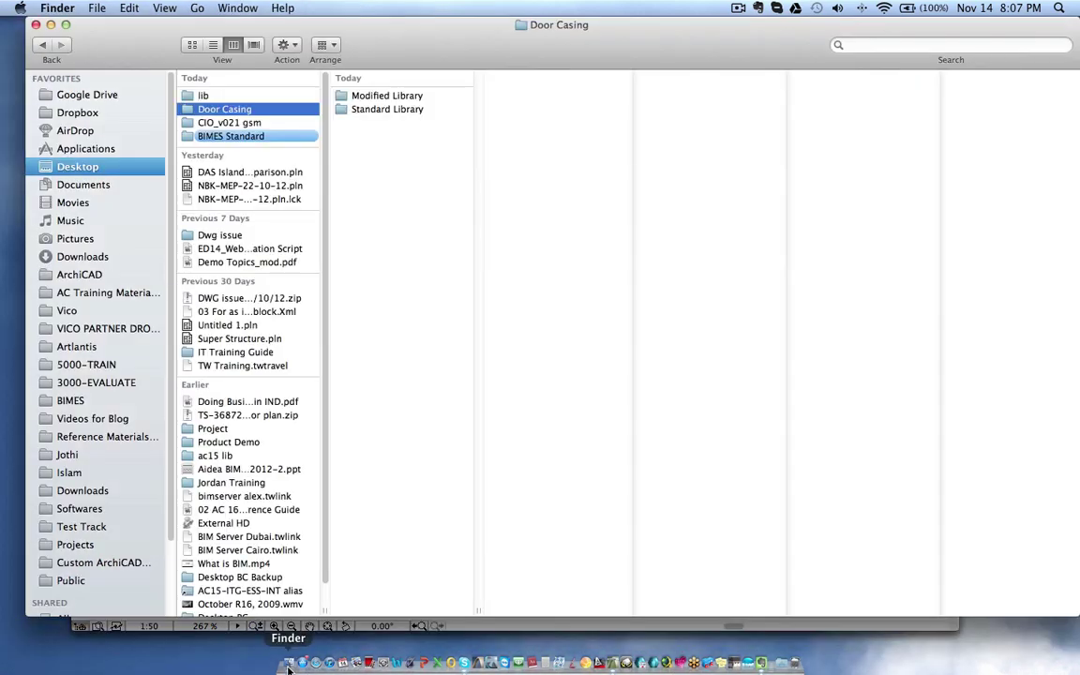
{"action": "left_click", "coordinate": [204, 95]}
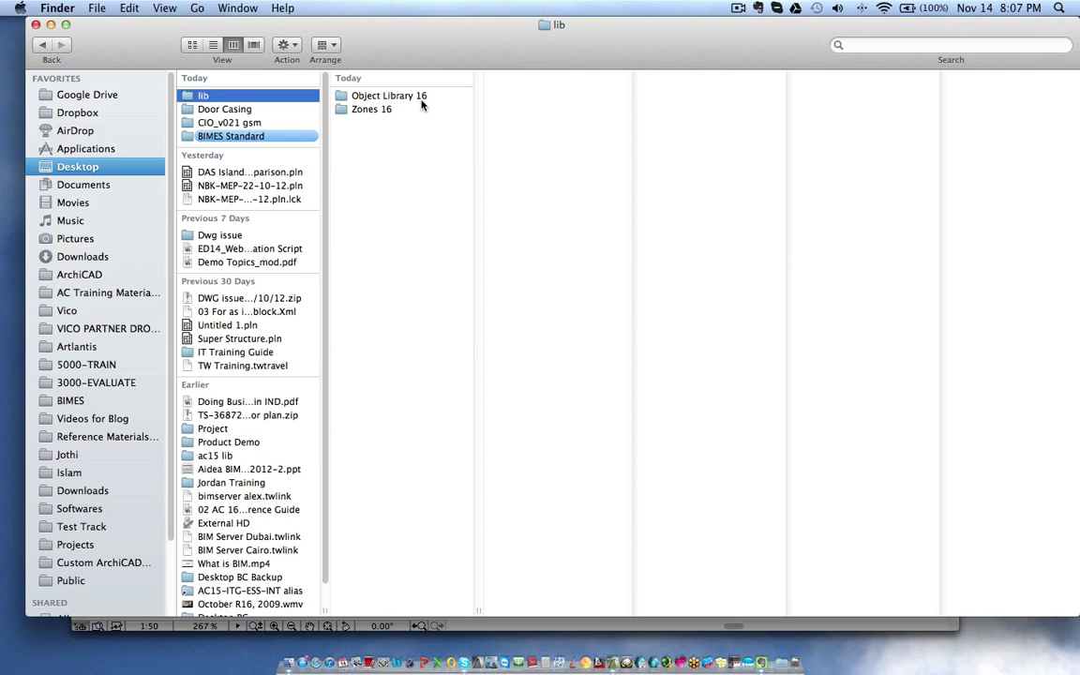
{"action": "left_click", "coordinate": [504, 625]}
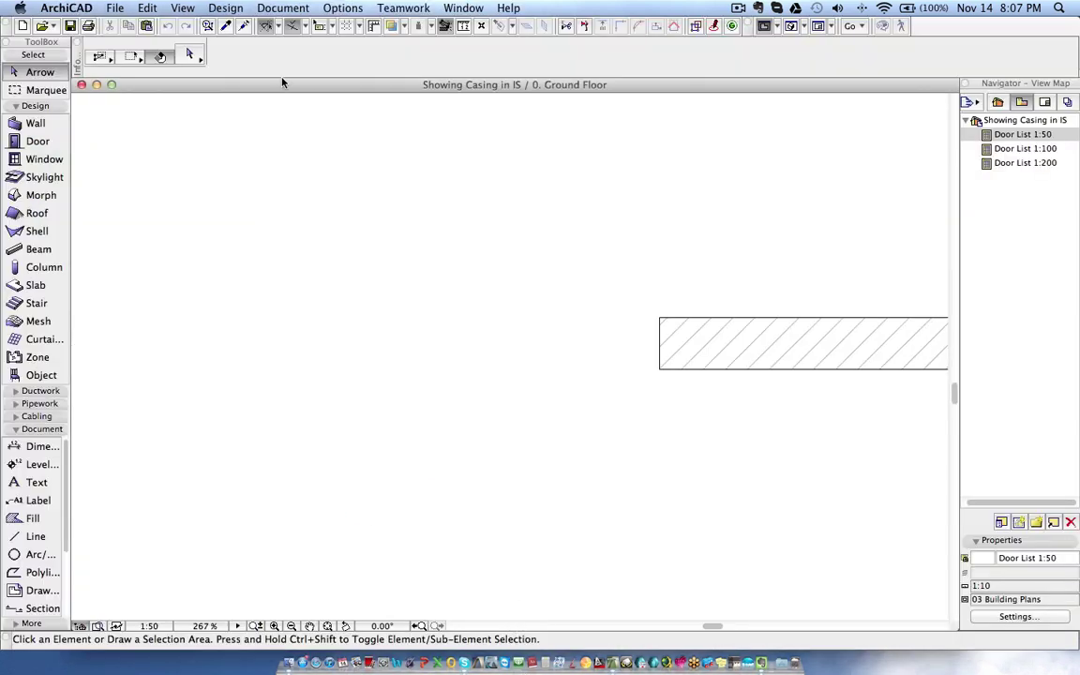
- Start opening a library object for editing, browsing for it in a folder instead of the embedded library
{"action": "middle_click_drag", "start_coordinate": [766, 350], "coordinate": [304, 385]}
{"action": "middle_click_drag", "start_coordinate": [678, 356], "coordinate": [169, 351]}
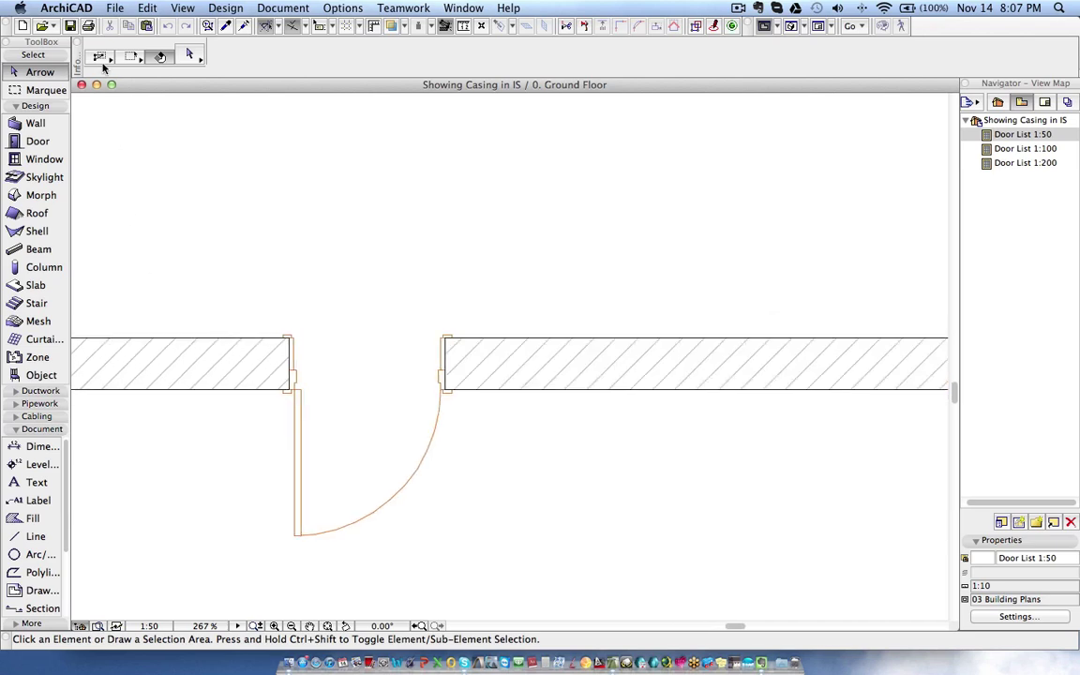
{"action": "left_click", "coordinate": [113, 7]}
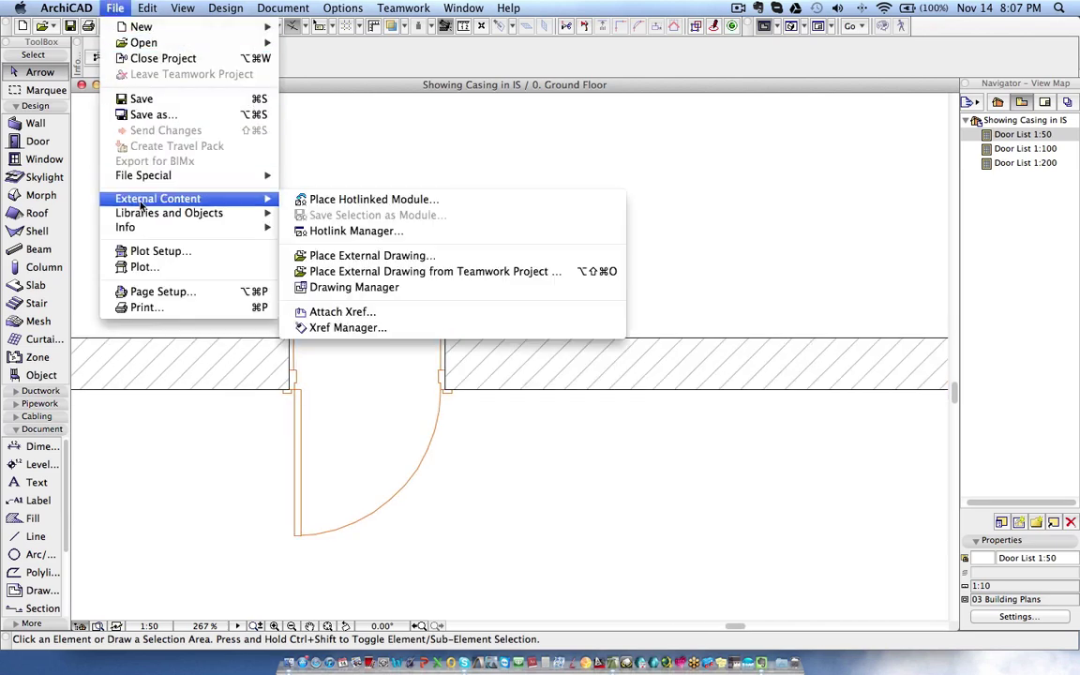
{"action": "mouse_move", "coordinate": [142, 214]}
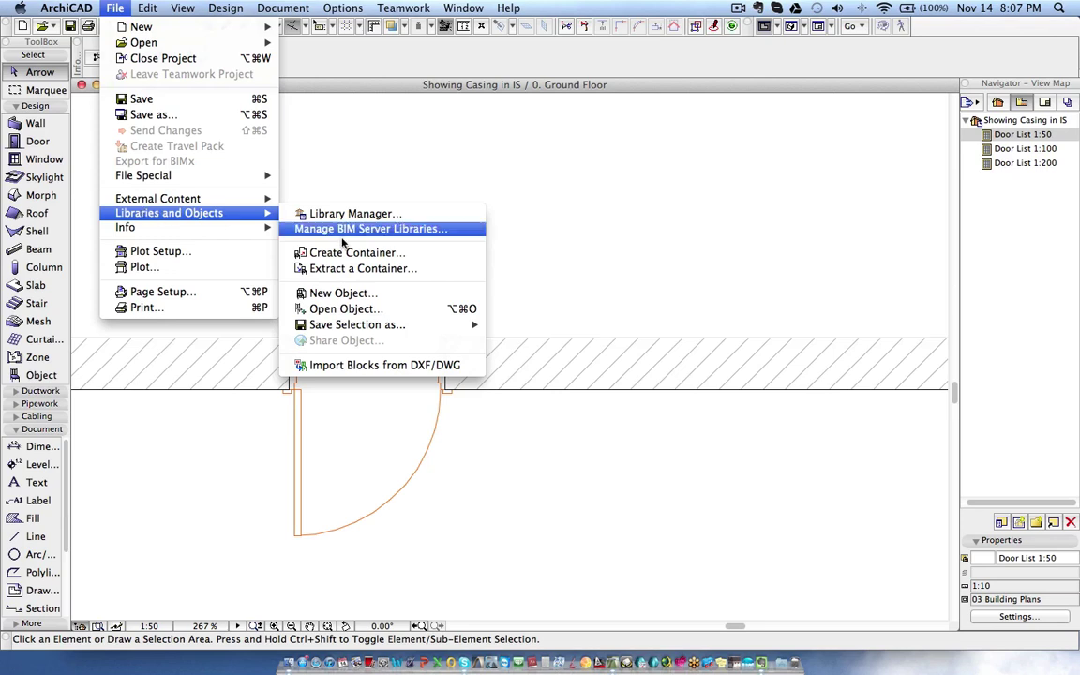
{"action": "left_click", "coordinate": [392, 309]}
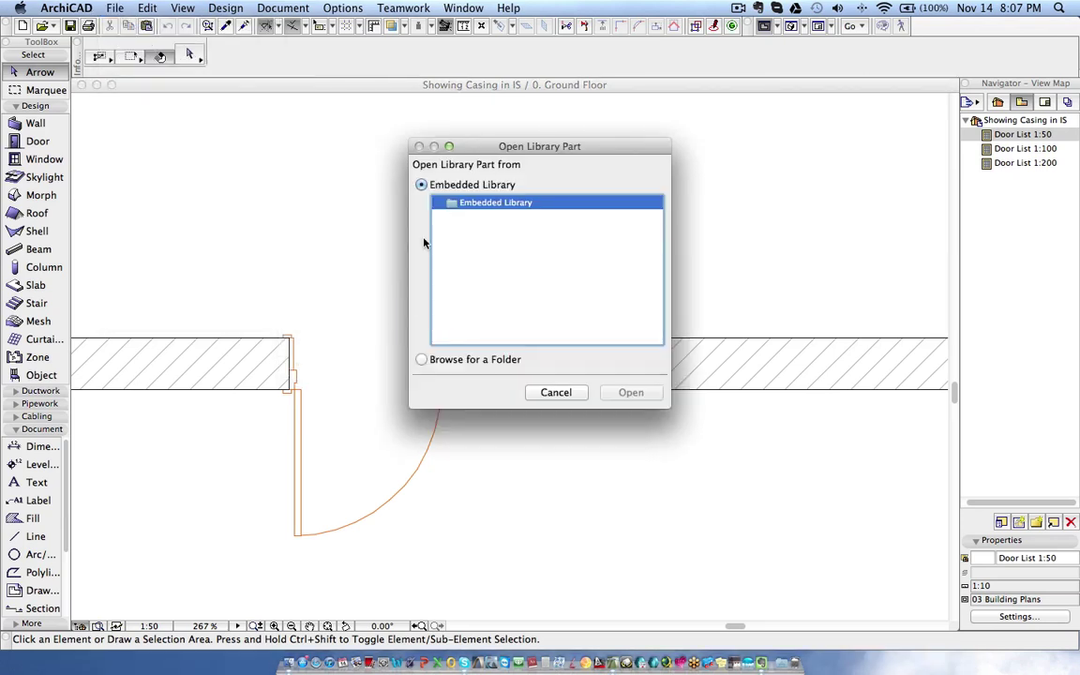
{"action": "left_click", "coordinate": [460, 362]}
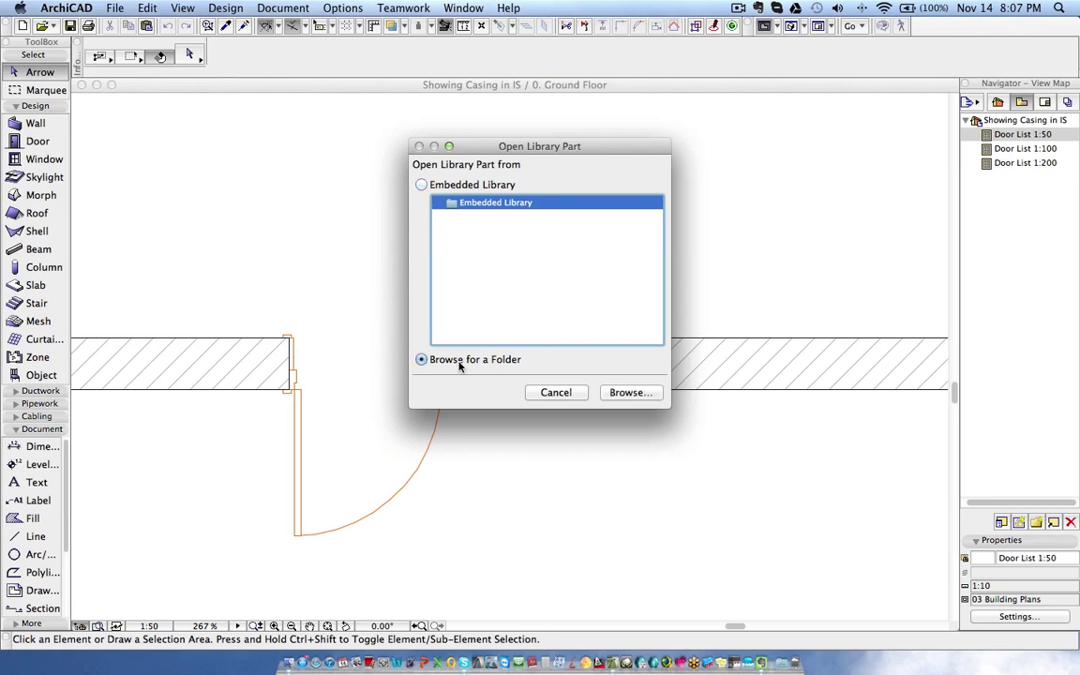
{"action": "left_click", "coordinate": [622, 393]}
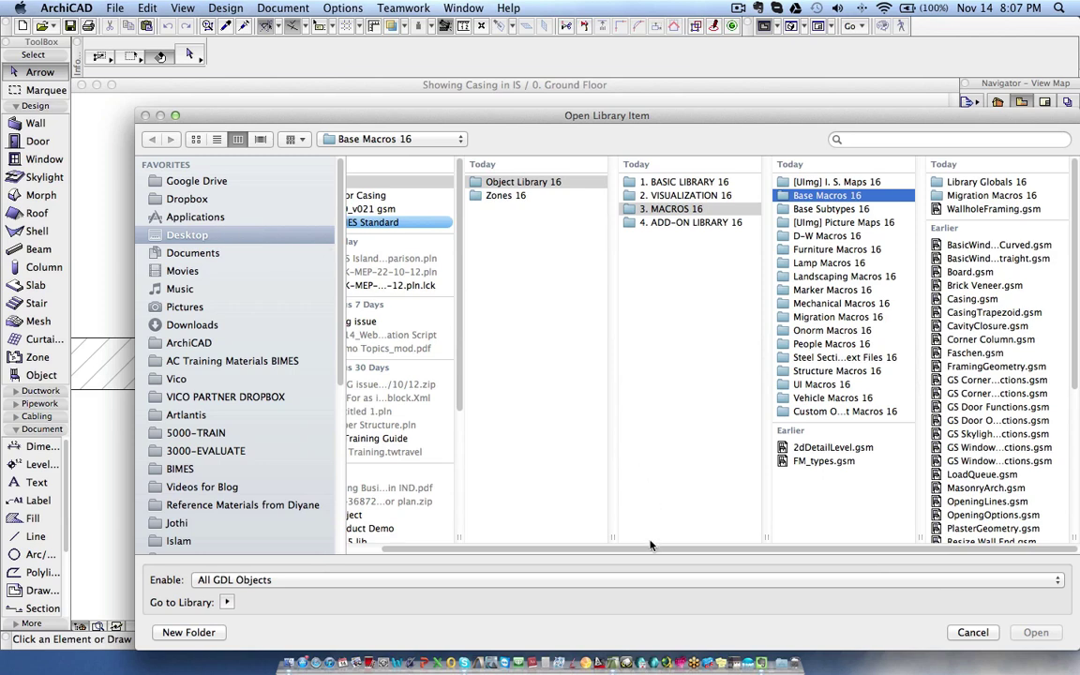
- Open WallholeFraming.gsm from the Desktop's lib > Object Library 16 > 3. MACROS 16 > Base Macros 16 folder
{"action": "scroll", "coordinate": [588, 492], "scroll_direction": "left", "scroll_amount": 2}
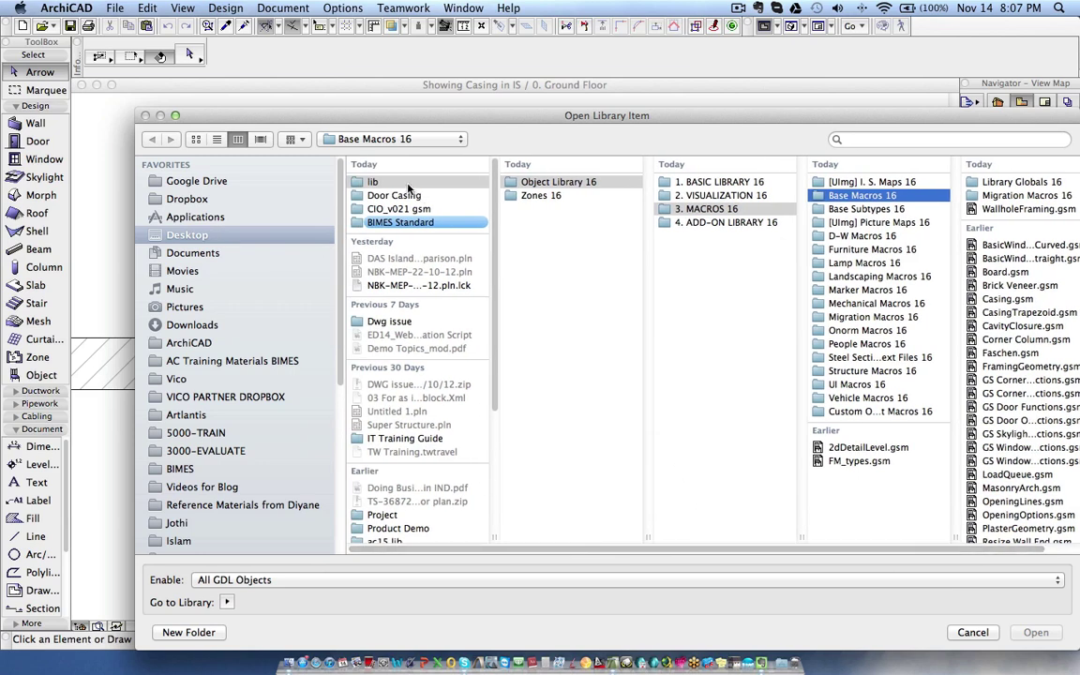
{"action": "left_click", "coordinate": [383, 181]}
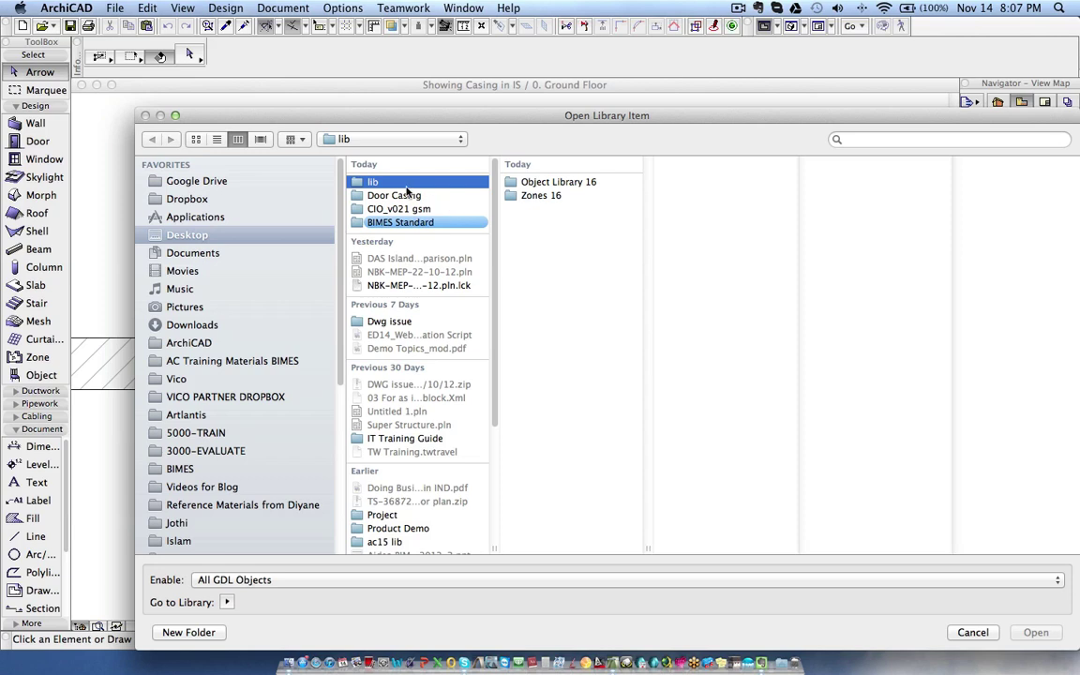
{"action": "left_click", "coordinate": [571, 184]}
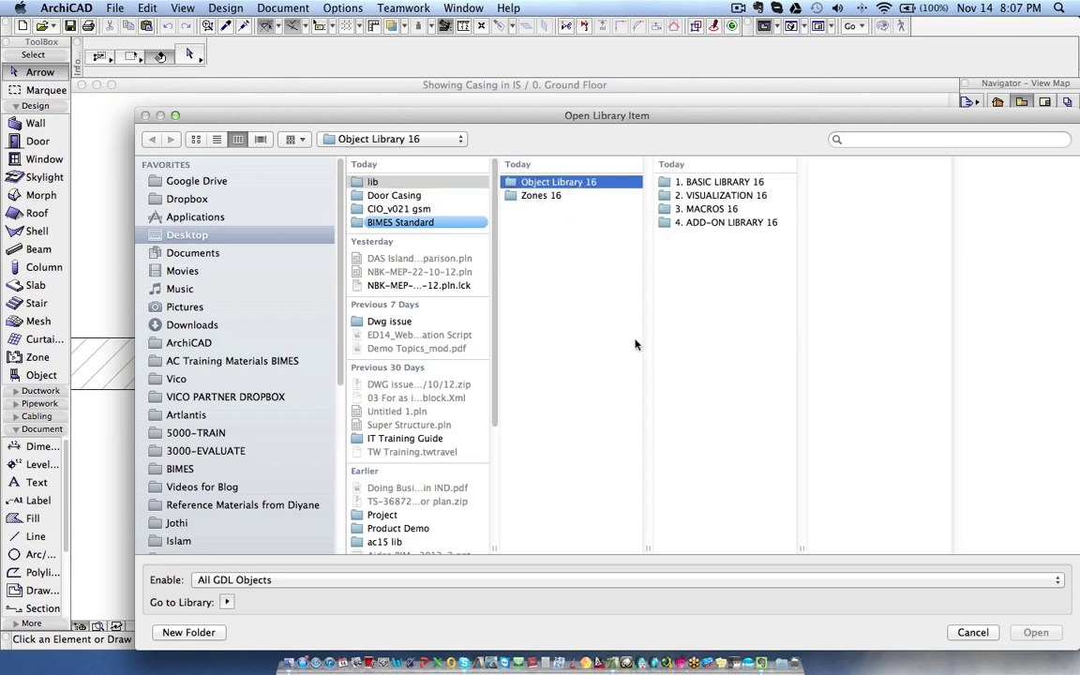
{"action": "left_click", "coordinate": [697, 210]}
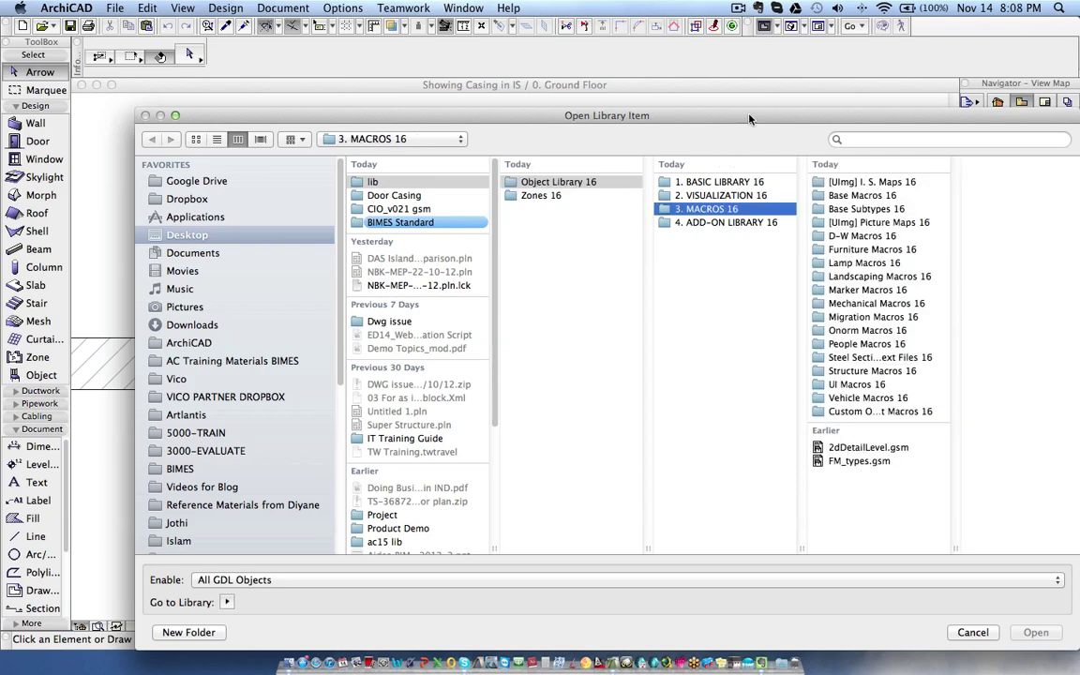
{"action": "left_click_drag", "start_coordinate": [750, 119], "coordinate": [459, 73]}
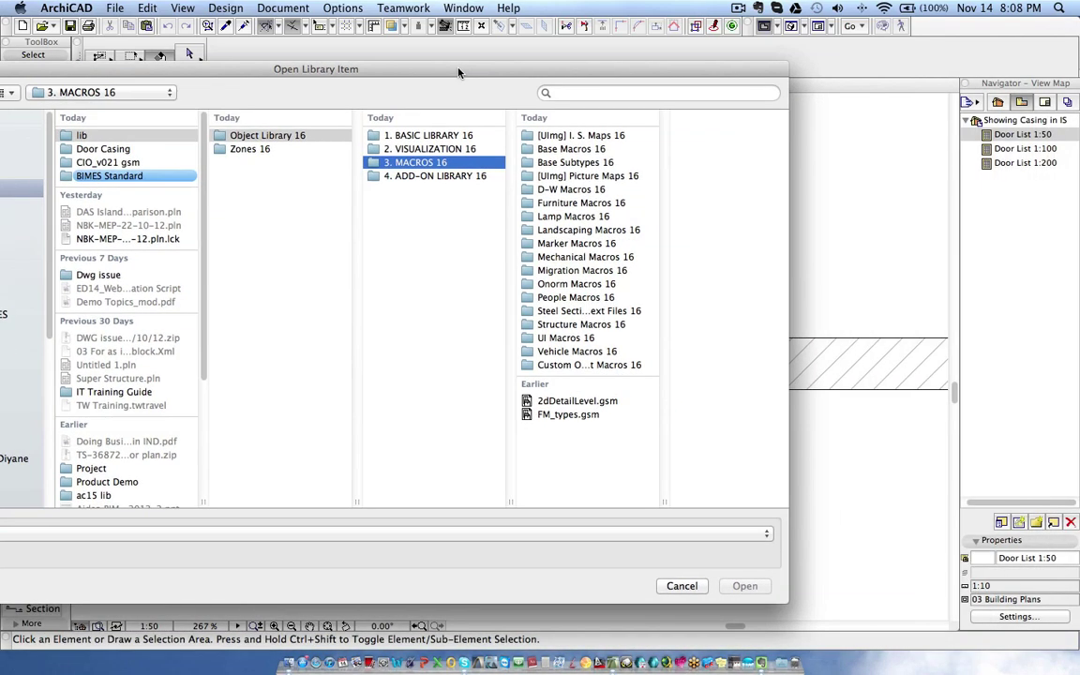
{"action": "left_click", "coordinate": [558, 150]}
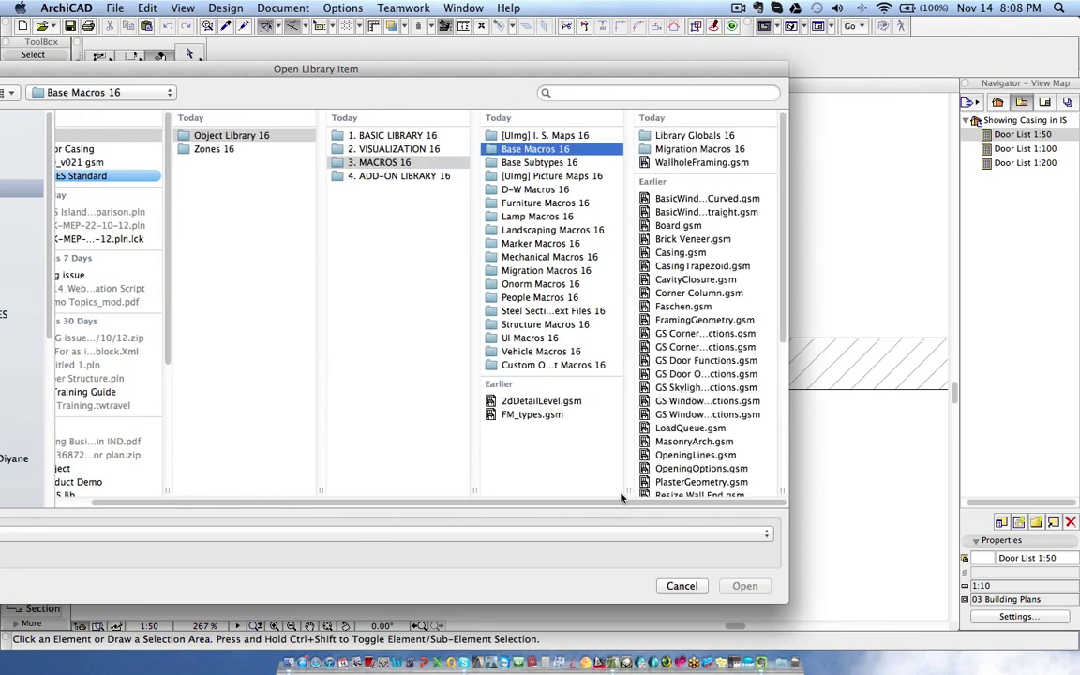
{"action": "scroll", "coordinate": [741, 240], "scroll_direction": "down", "scroll_amount": 1}
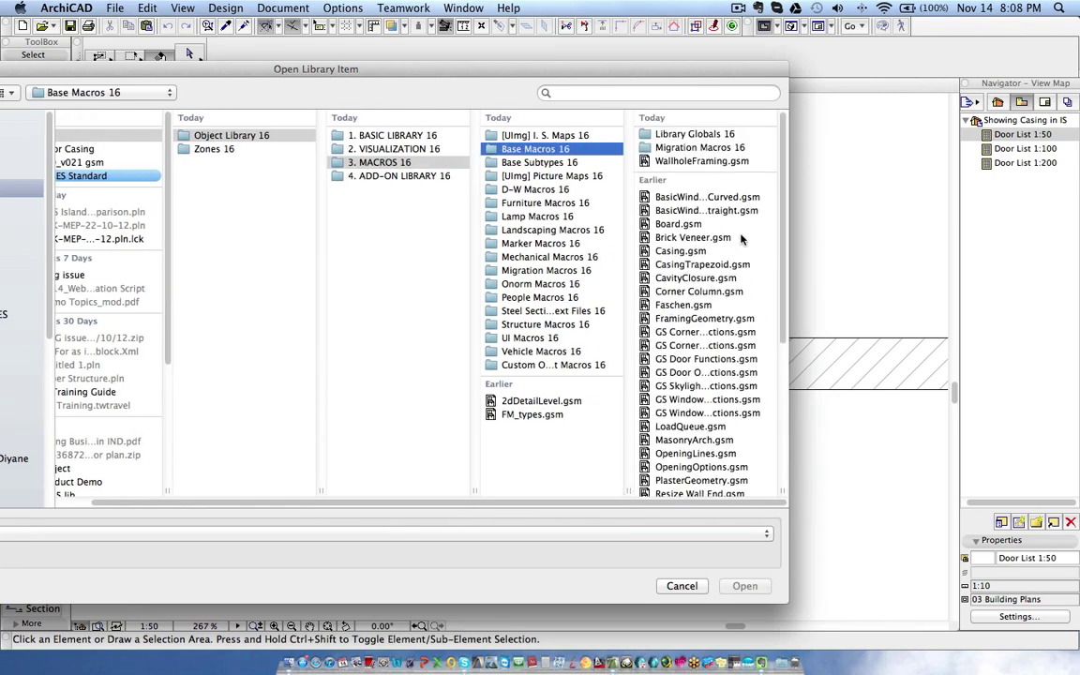
{"action": "left_click", "coordinate": [698, 162]}
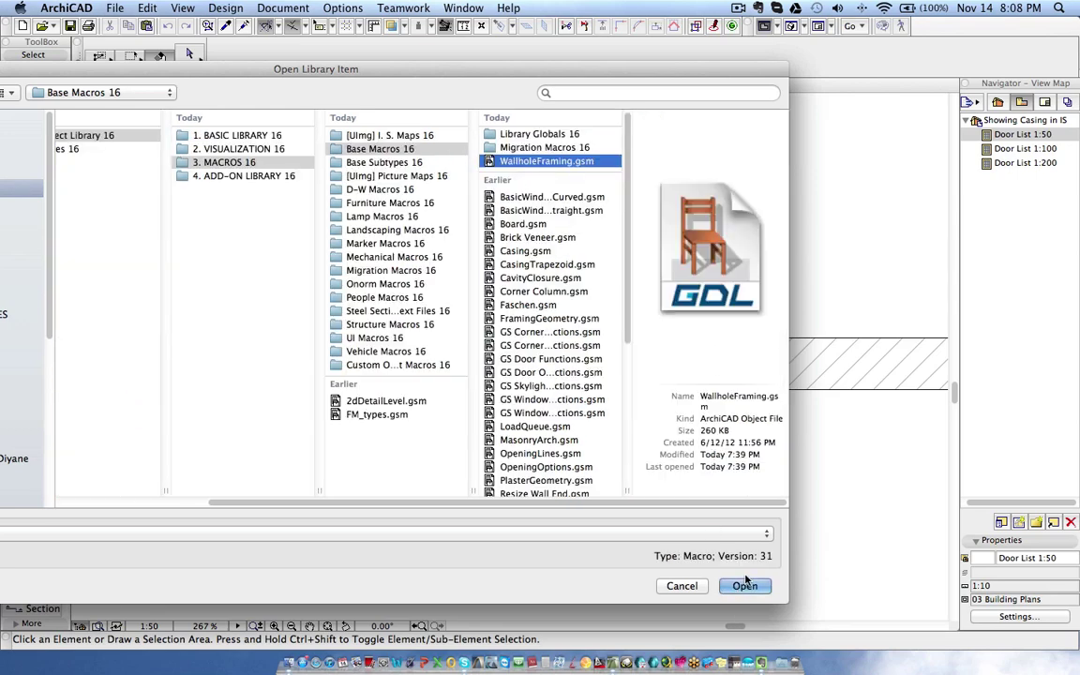
{"action": "left_click", "coordinate": [746, 586]}
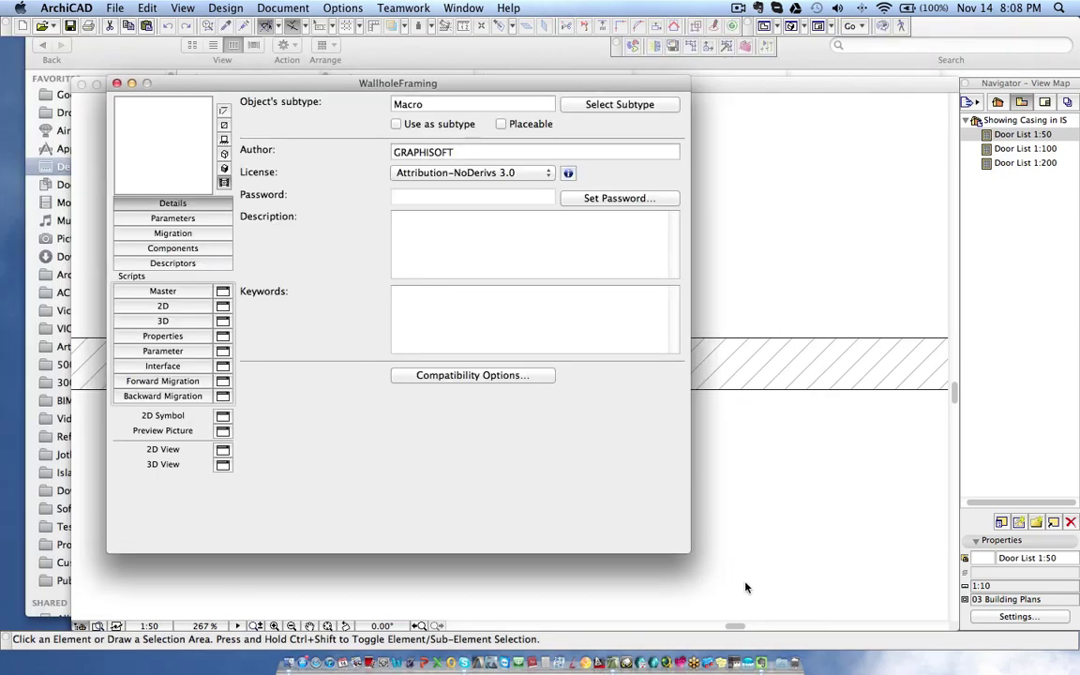
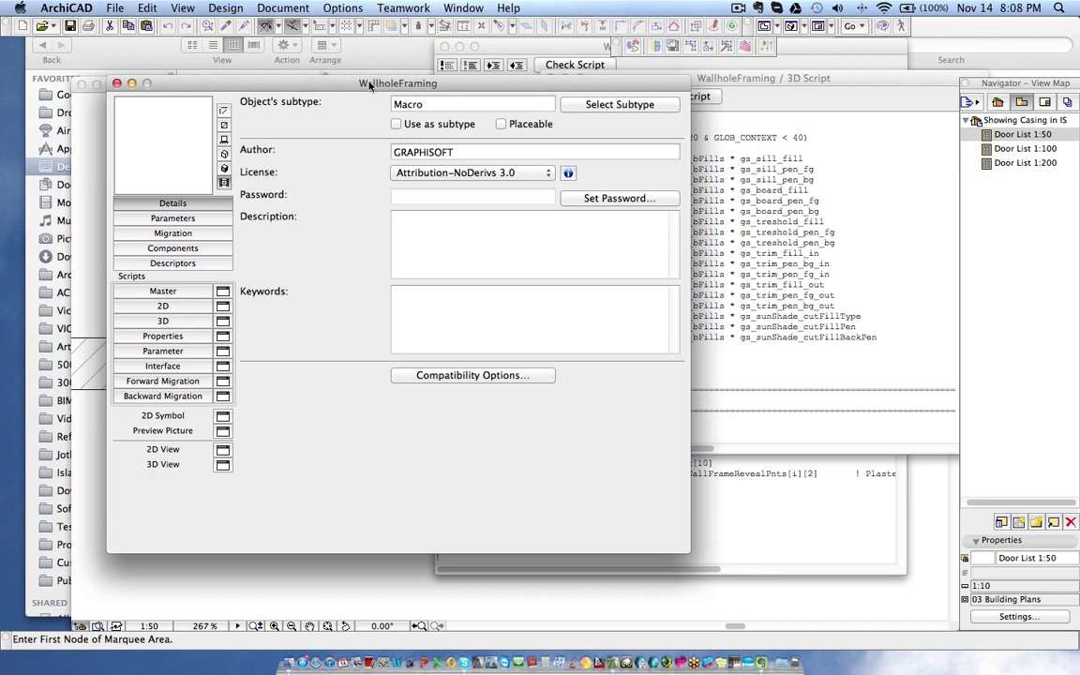
- Show WallholeFraming's master script and locate the "Interactive Schedule and Listing related display options" section
{"action": "left_click_drag", "start_coordinate": [334, 83], "coordinate": [431, 63]}
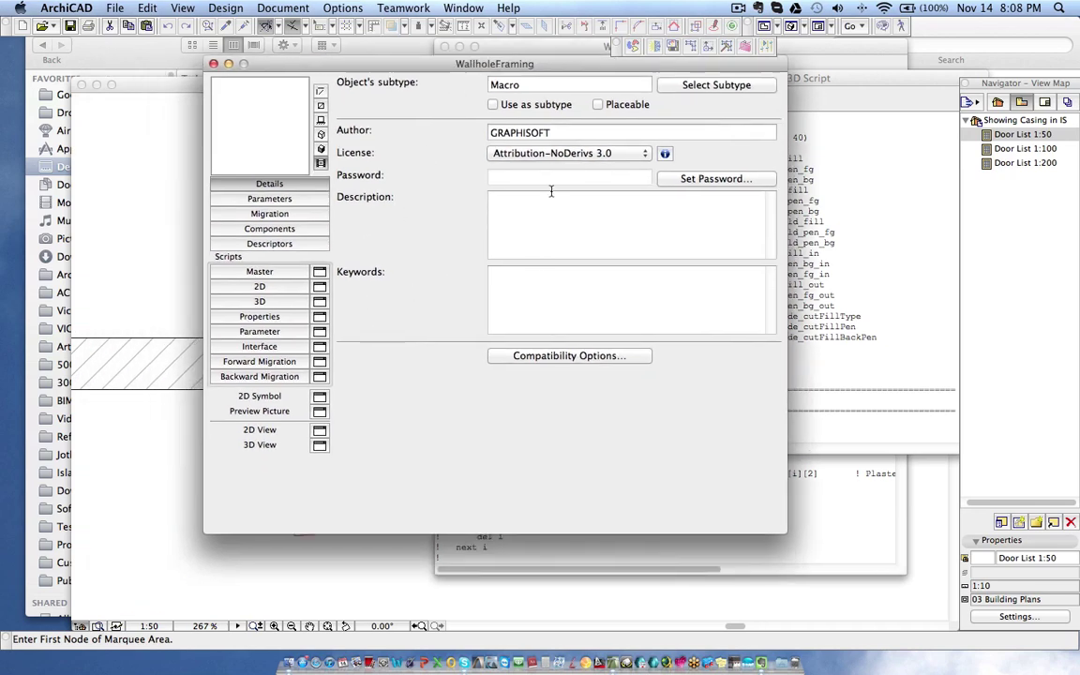
{"action": "left_click", "coordinate": [271, 275]}
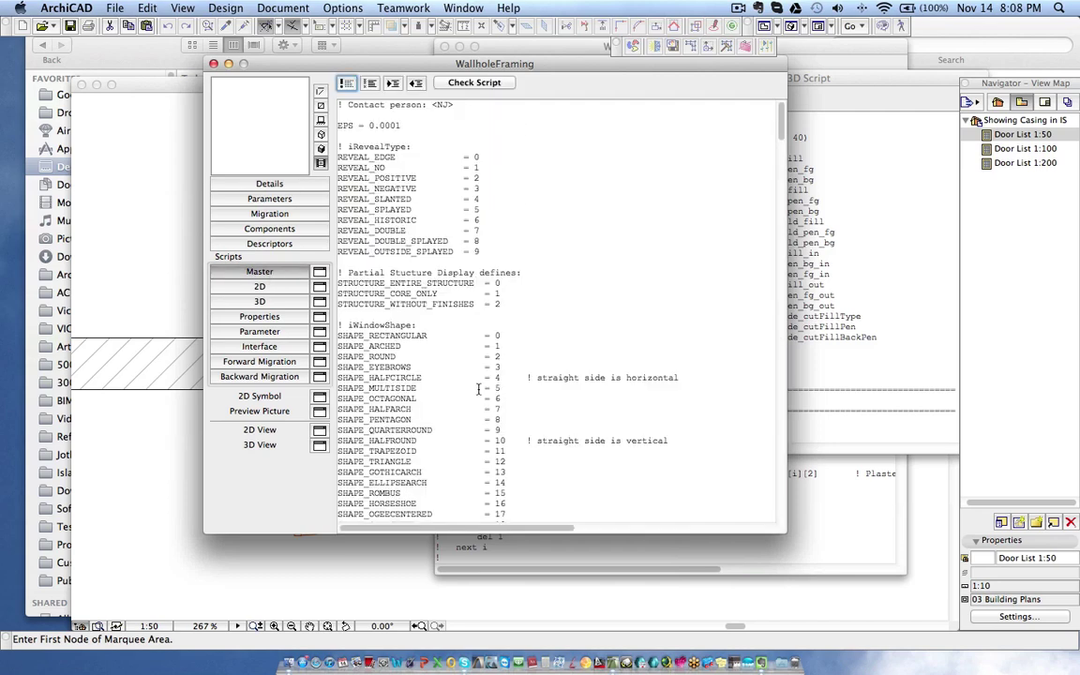
{"action": "scroll", "coordinate": [566, 260], "scroll_direction": "down", "scroll_amount": 12}
{"action": "scroll", "coordinate": [566, 260], "scroll_direction": "down", "scroll_amount": 15}
{"action": "scroll", "coordinate": [566, 259], "scroll_direction": "down", "scroll_amount": 20}
{"action": "scroll", "coordinate": [566, 259], "scroll_direction": "down", "scroll_amount": 8}
{"action": "scroll", "coordinate": [566, 260], "scroll_direction": "down", "scroll_amount": 16}
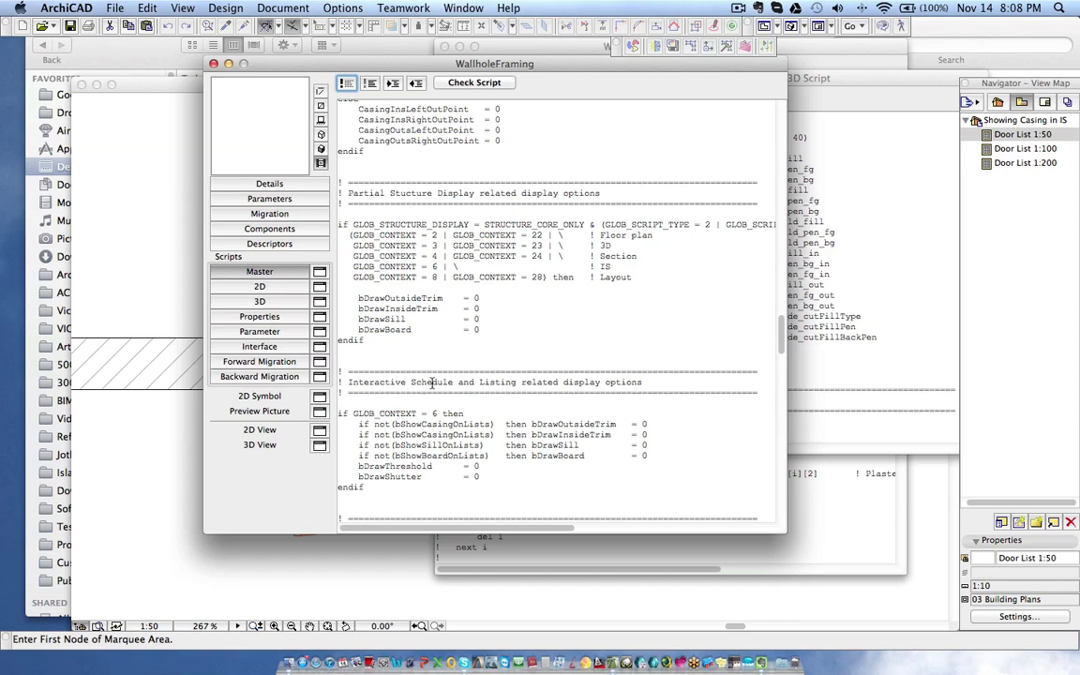
{"action": "scroll", "coordinate": [642, 385], "scroll_direction": "down", "scroll_amount": 2}
{"action": "scroll", "coordinate": [642, 385], "scroll_direction": "down", "scroll_amount": 5}
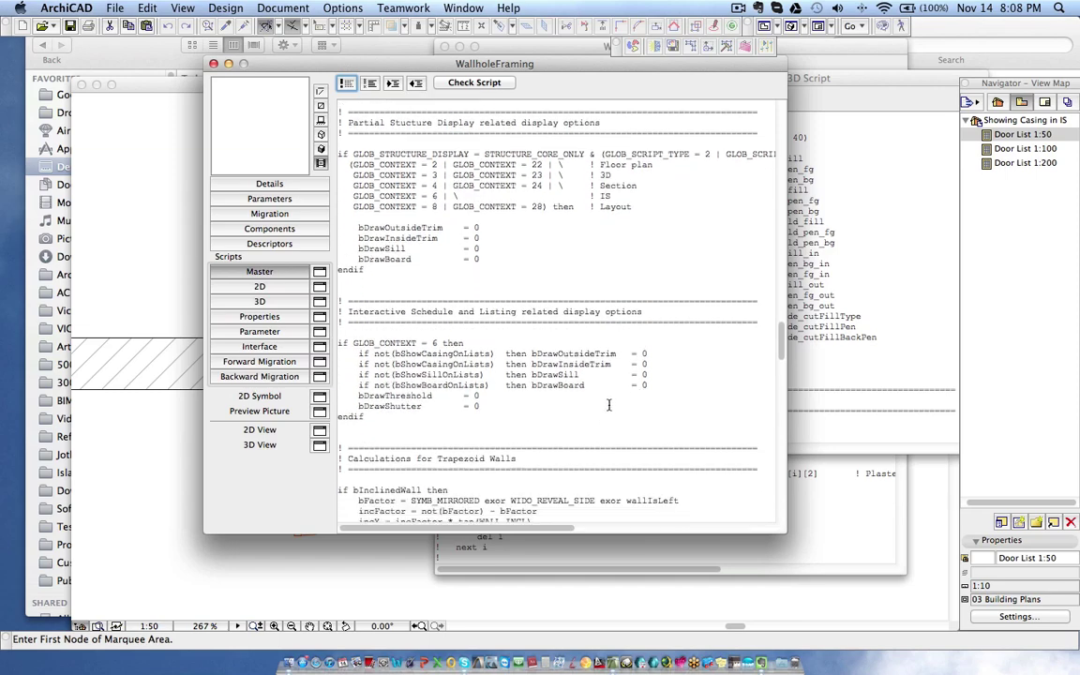
- Comment out every line of the "if GLOB_CONTEXT = 6 then" block through its endif with a leading "!" in the Interactive Schedule section
{"action": "left_click", "coordinate": [338, 347]}
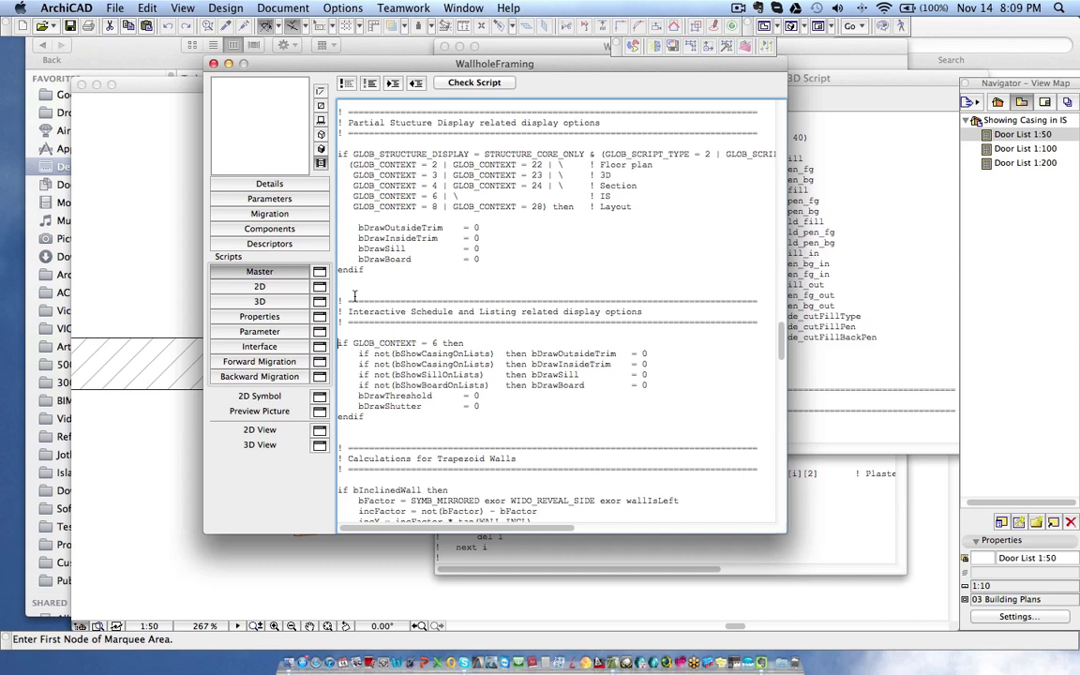
{"action": "left_click", "coordinate": [339, 344]}
{"action": "type", "text": "!"}
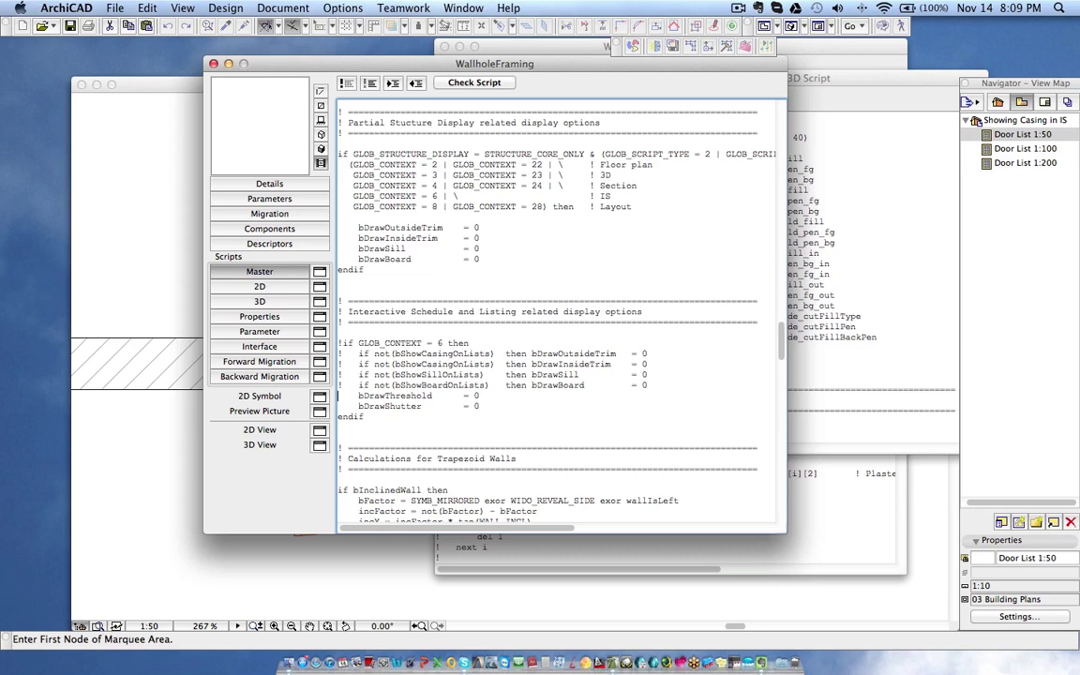
{"action": "type", "text": "!   "}
{"action": "type", "text": "!"}
- Close the WallholeFraming library part, saving its changes under the same name
{"action": "left_click", "coordinate": [213, 64]}
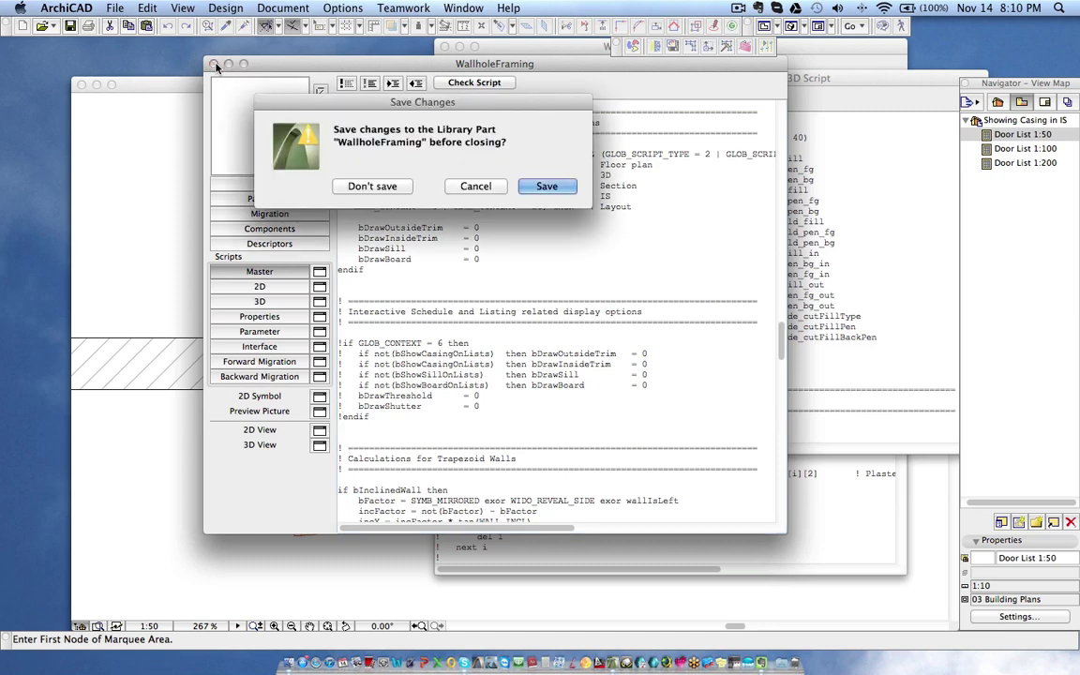
{"action": "left_click", "coordinate": [552, 186]}
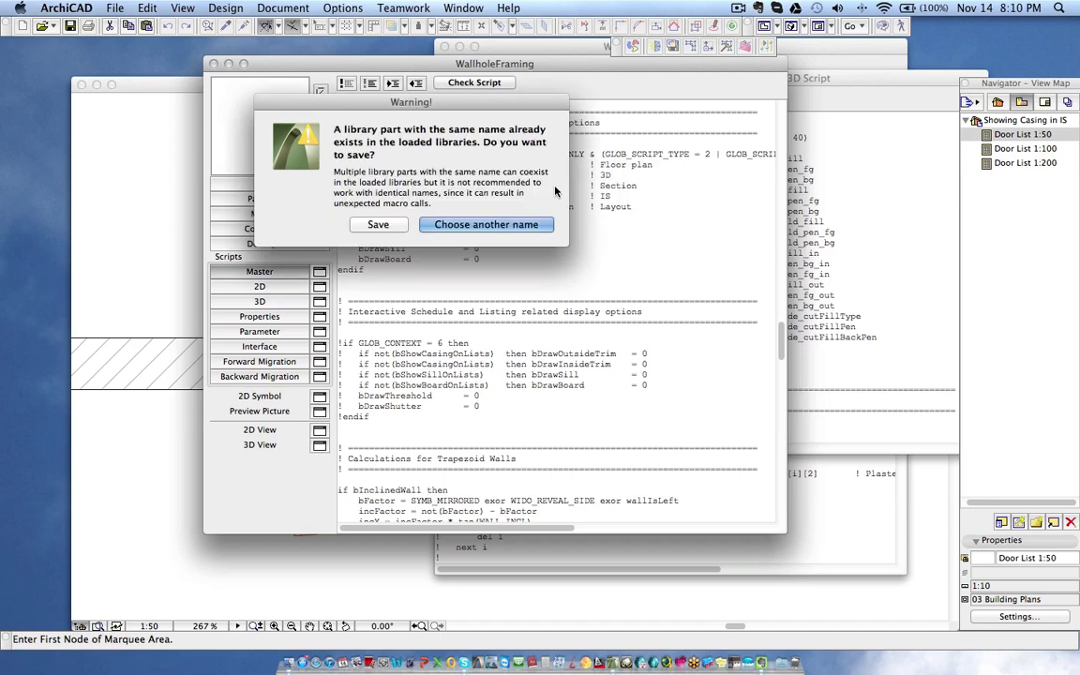
{"action": "left_click", "coordinate": [382, 225]}
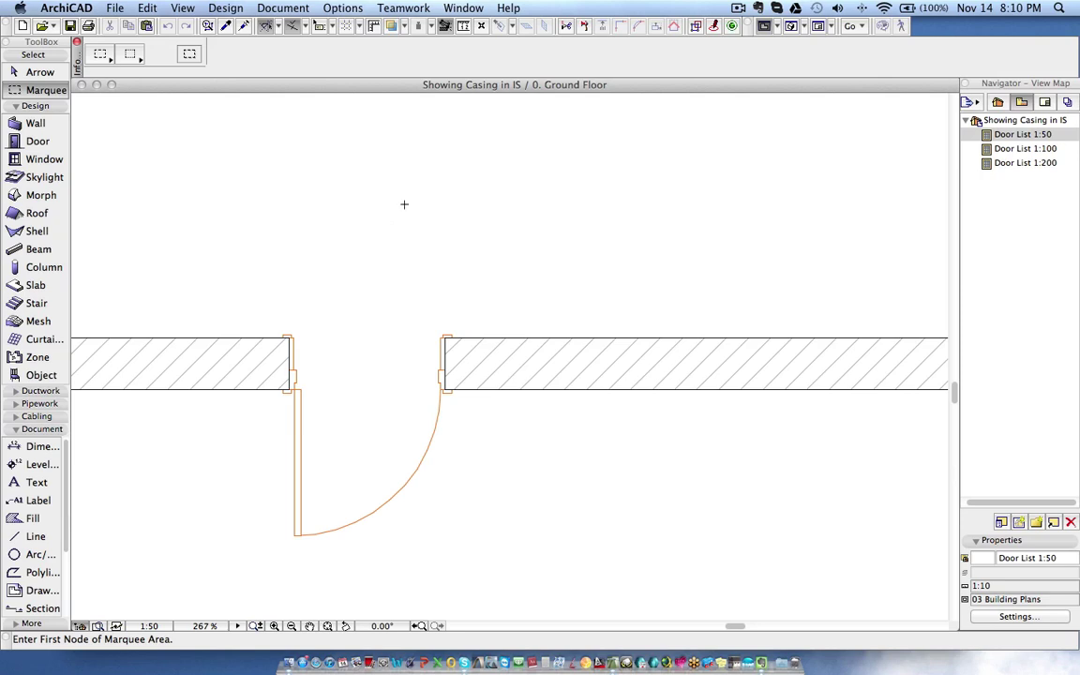
{"action": "left_click", "coordinate": [122, 7]}
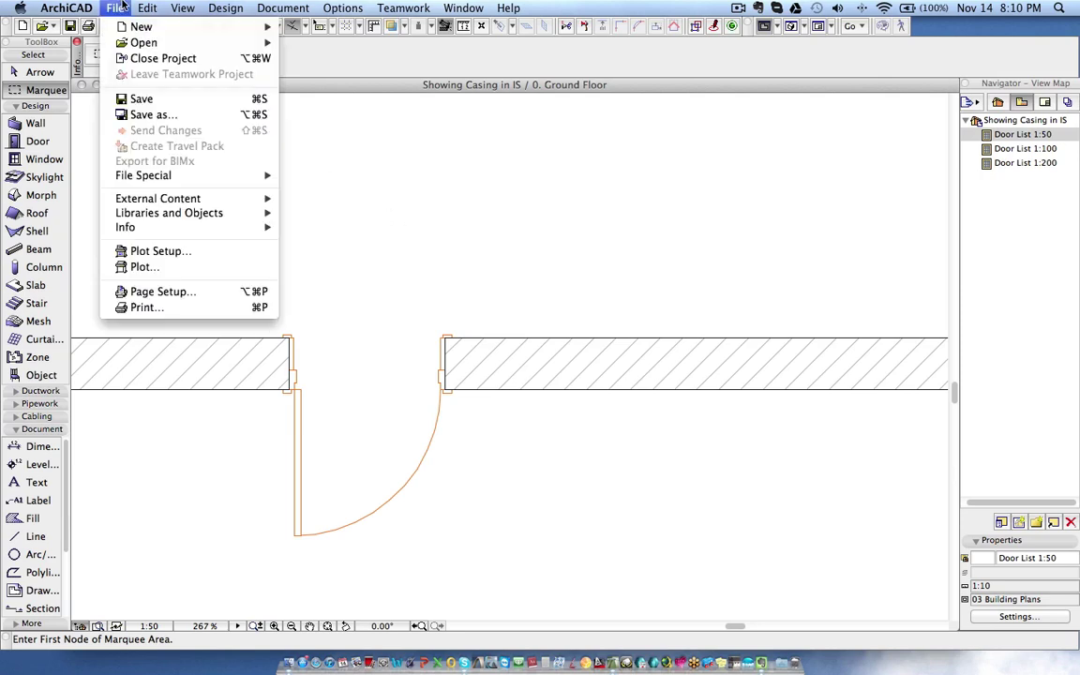
{"action": "left_click", "coordinate": [122, 8]}
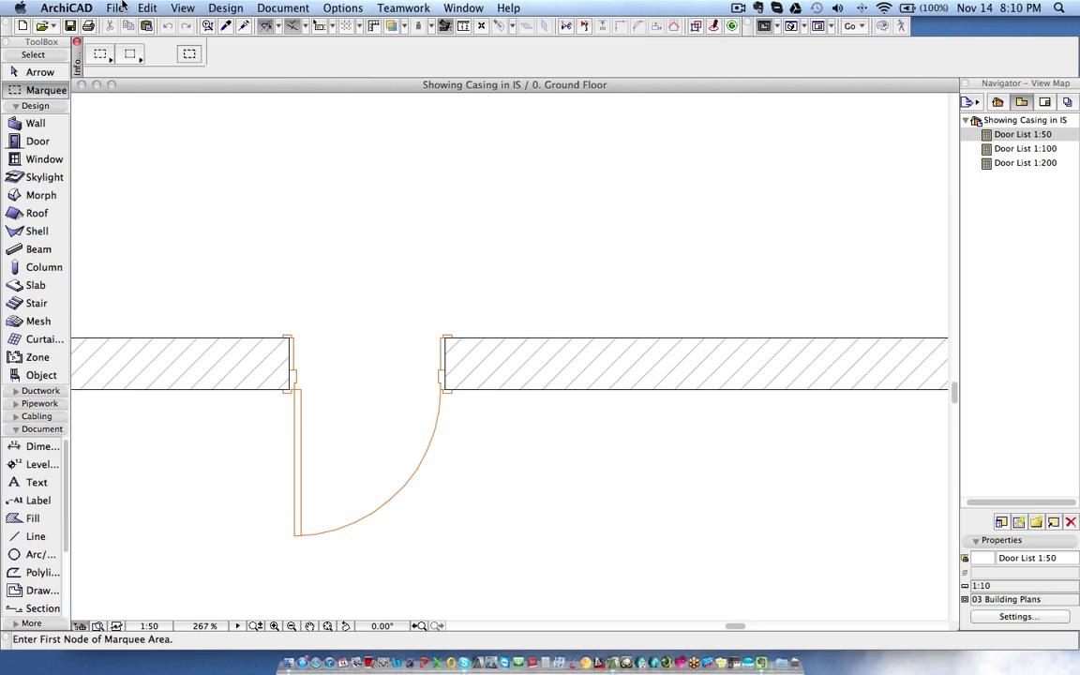
- Switch to Finder, show the contents of the Desktop's Door Casing folder, and open a second Finder window
{"action": "left_click", "coordinate": [290, 664]}
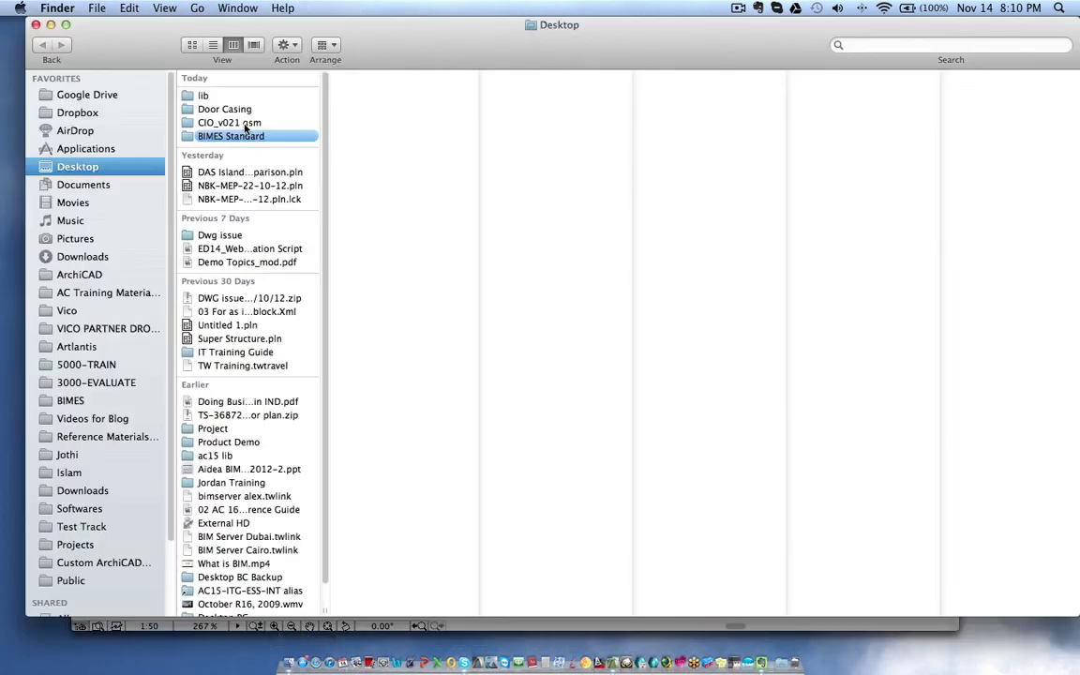
{"action": "left_click", "coordinate": [248, 110]}
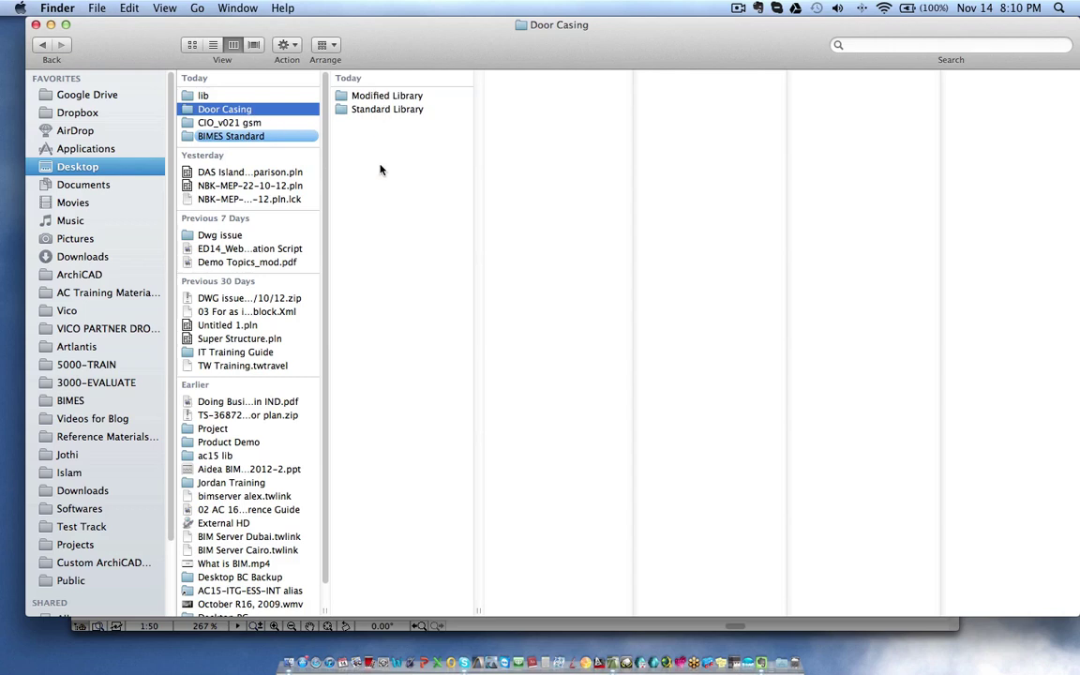
{"action": "key", "text": "super+n"}
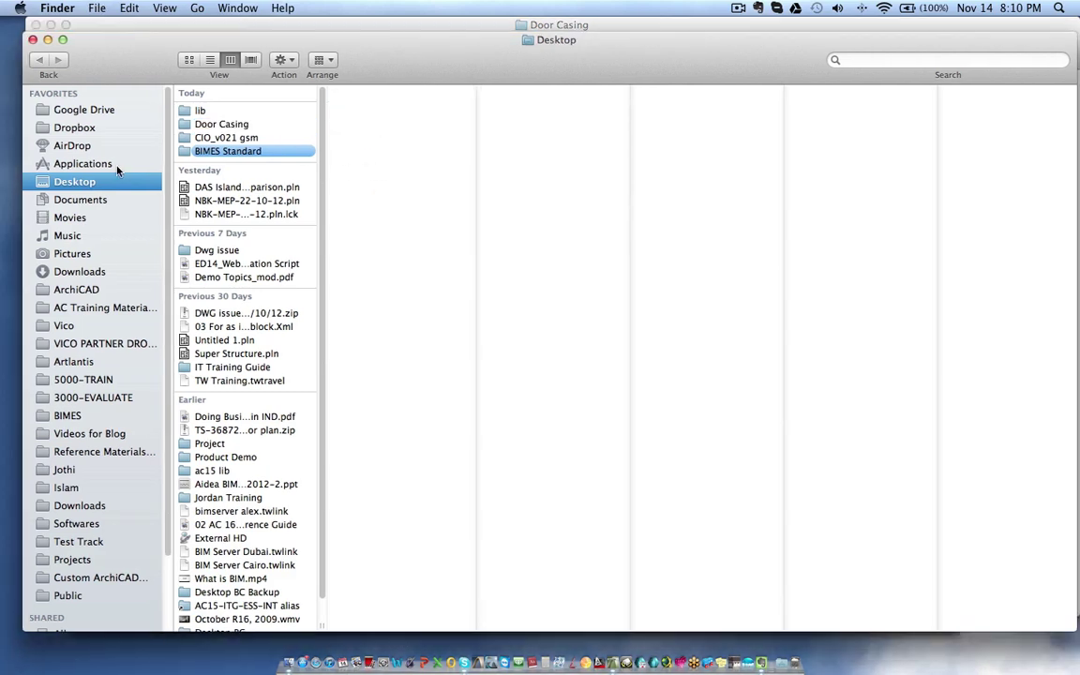
- Select ArchiCAD Library 16.lcf in Applications > Graphisoft > ArchiCAD 16 > ArchiCAD Library 16 and move the window to uncover the Door Casing folder
{"action": "left_click", "coordinate": [84, 164]}
{"action": "type", "text": "gr"}
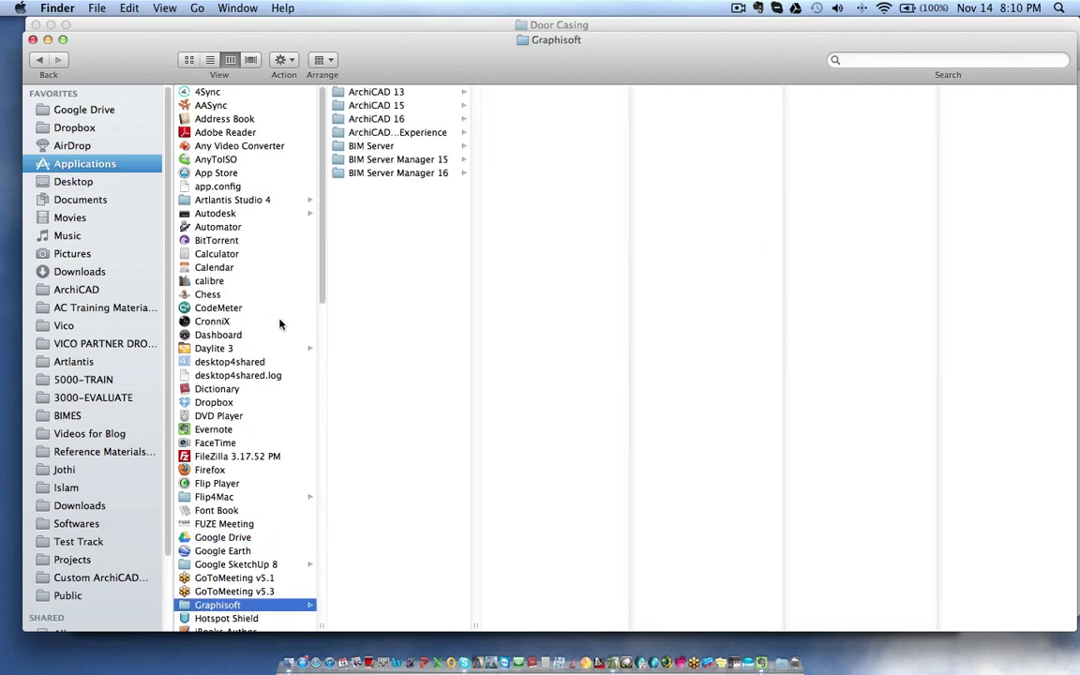
{"action": "left_click", "coordinate": [432, 118]}
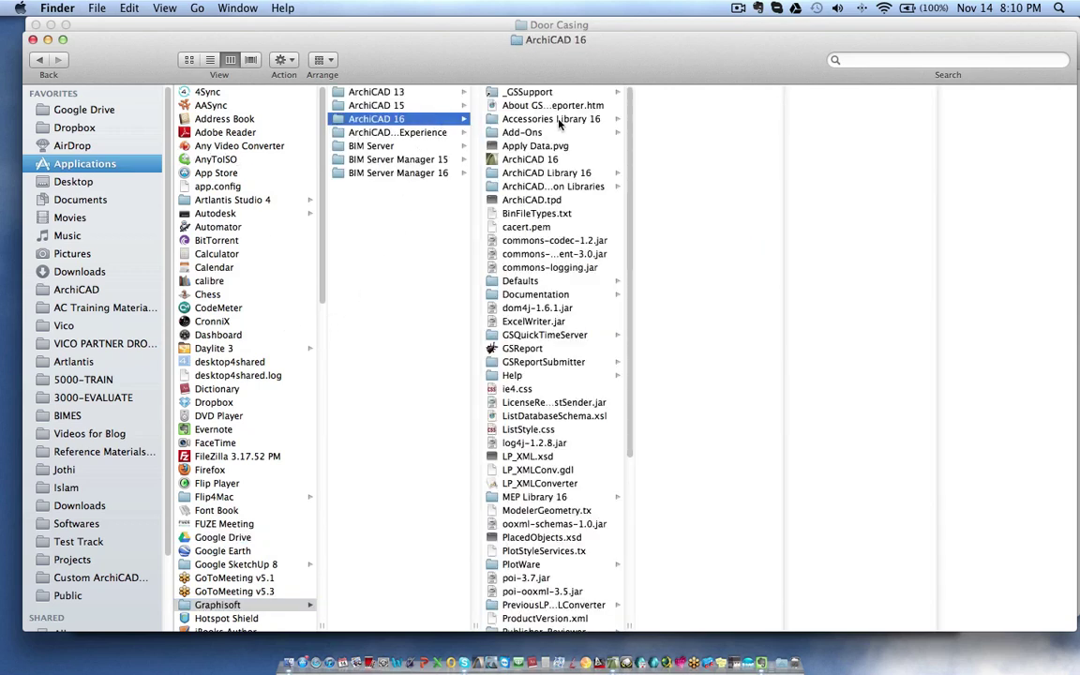
{"action": "left_click", "coordinate": [547, 173]}
{"action": "left_click", "coordinate": [748, 119]}
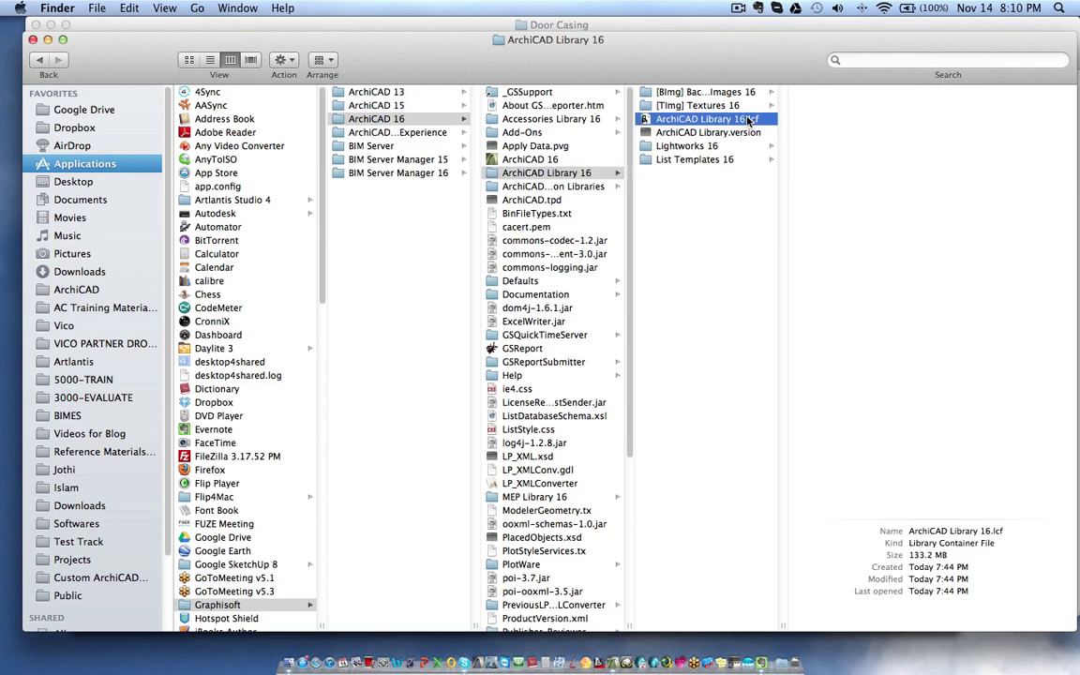
{"action": "key", "text": "super+o"}
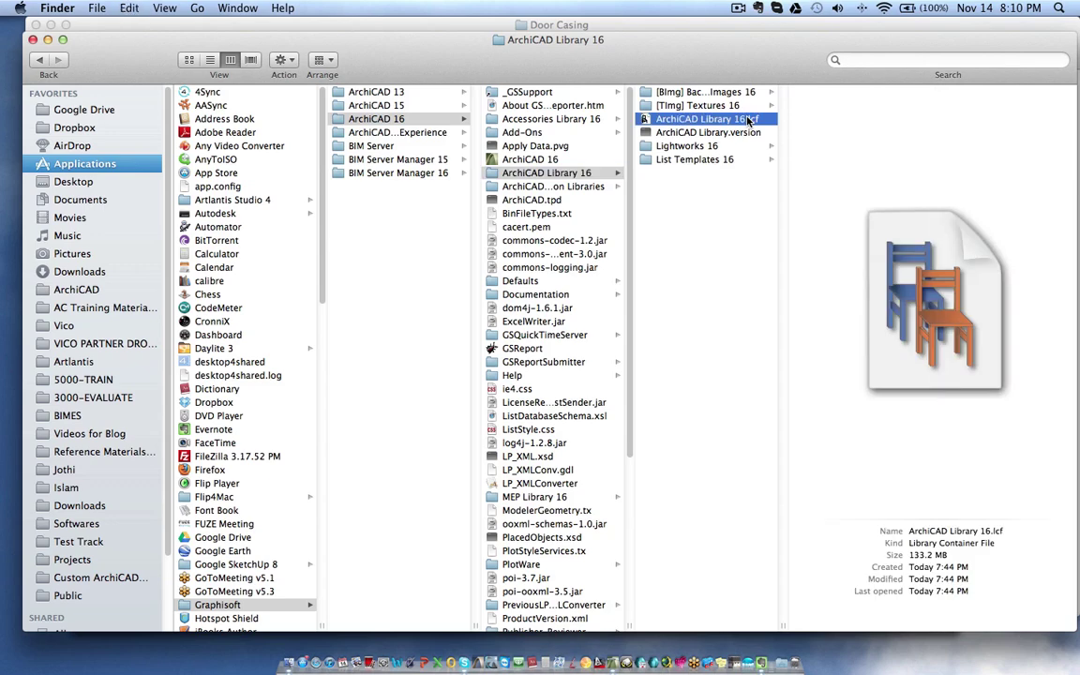
{"action": "left_click_drag", "start_coordinate": [387, 64], "coordinate": [419, 216]}
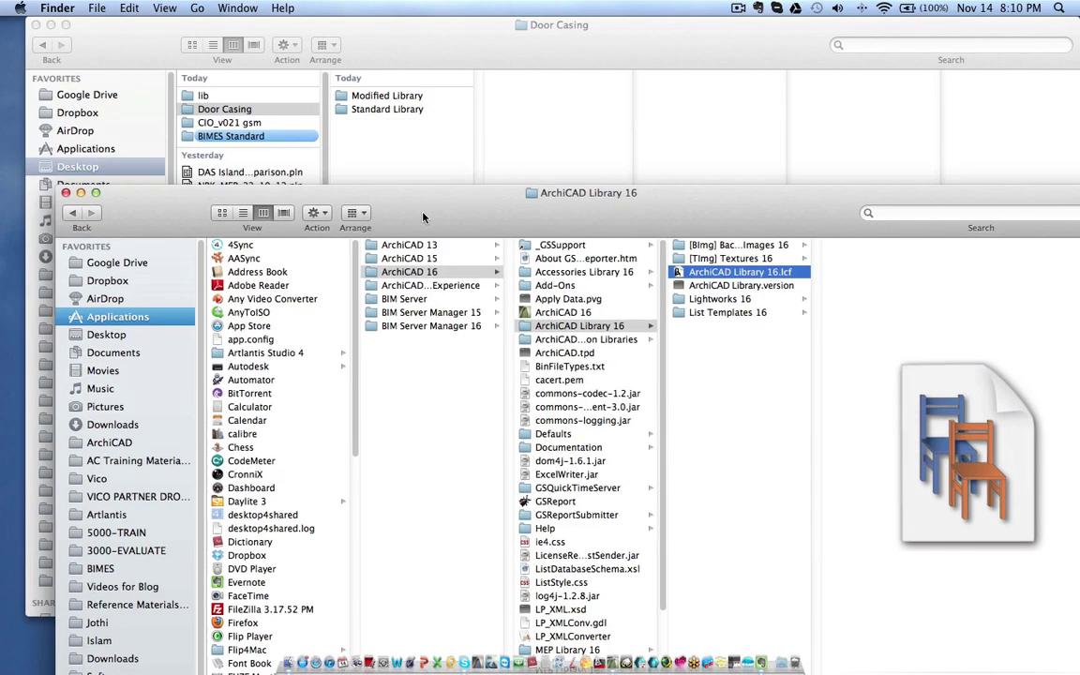
- Check the contents of Standard Library in Door Casing and of the Desktop's lib folder, and switch to ArchiCAD
{"action": "left_click", "coordinate": [401, 111]}
{"action": "left_click", "coordinate": [400, 109]}
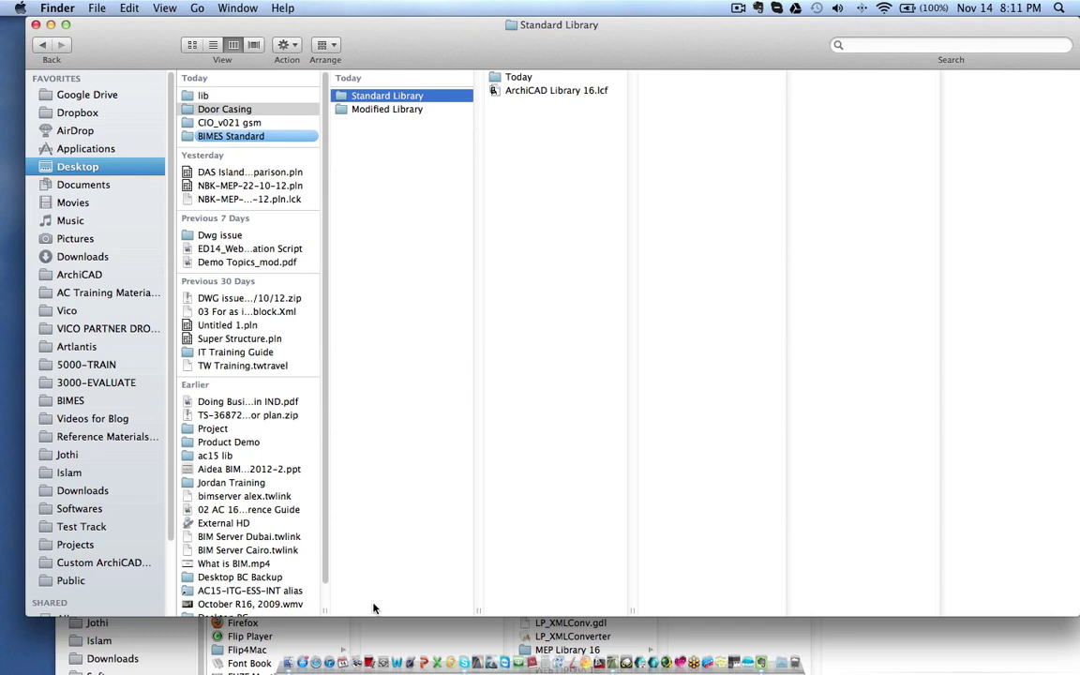
{"action": "left_click", "coordinate": [198, 97]}
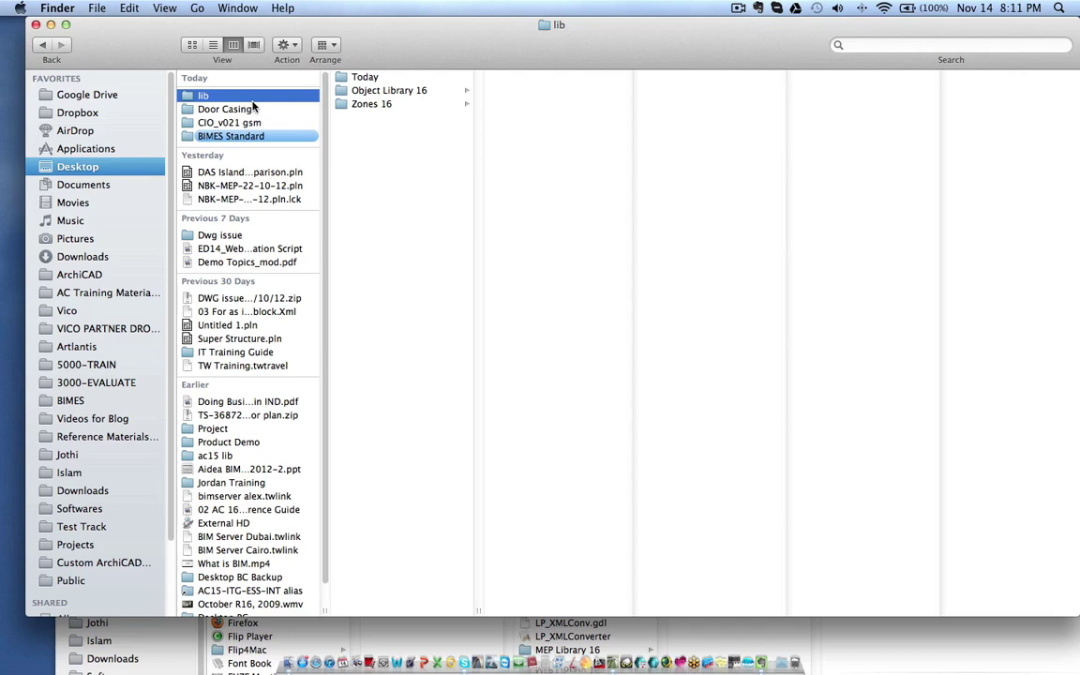
{"action": "left_click", "coordinate": [617, 664]}
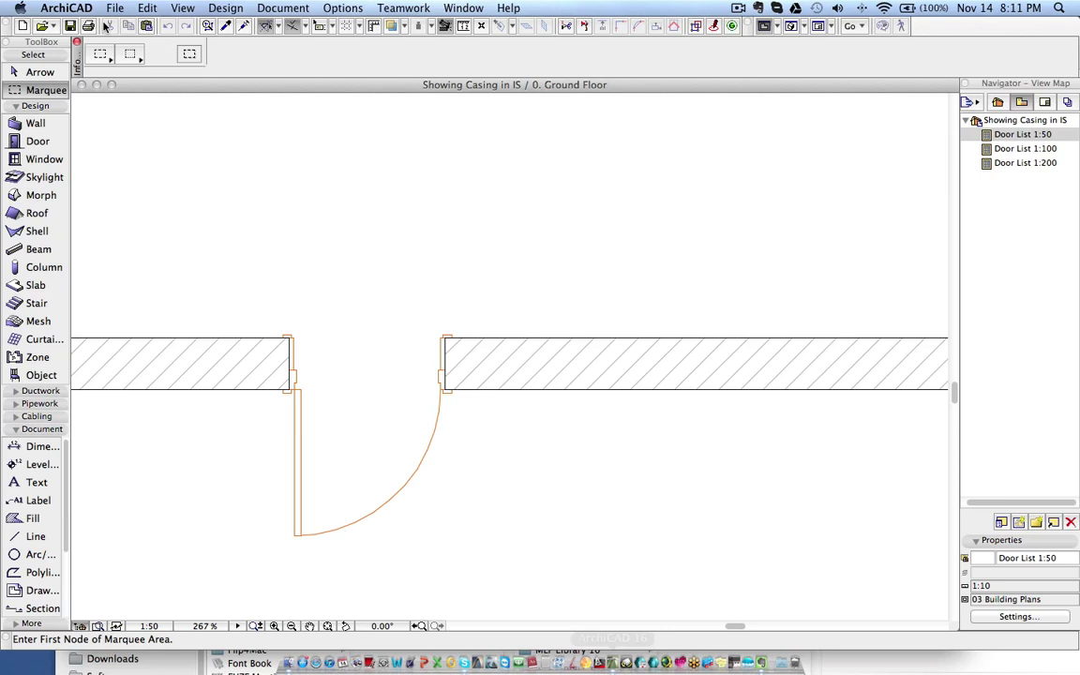
{"action": "left_click", "coordinate": [113, 8]}
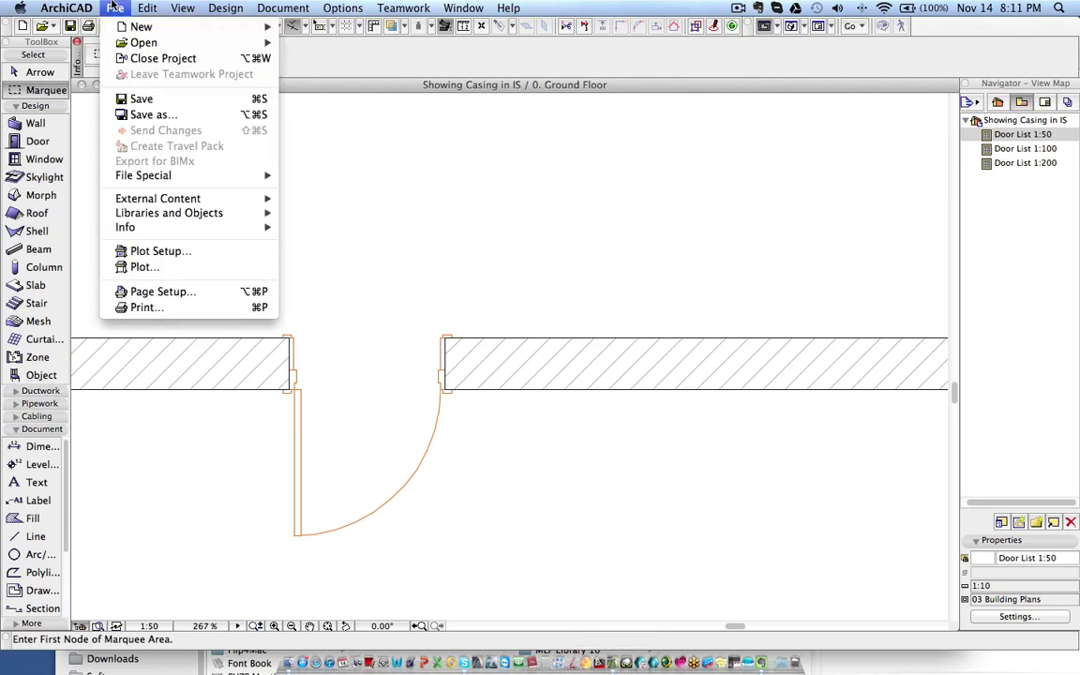
{"action": "mouse_move", "coordinate": [122, 200]}
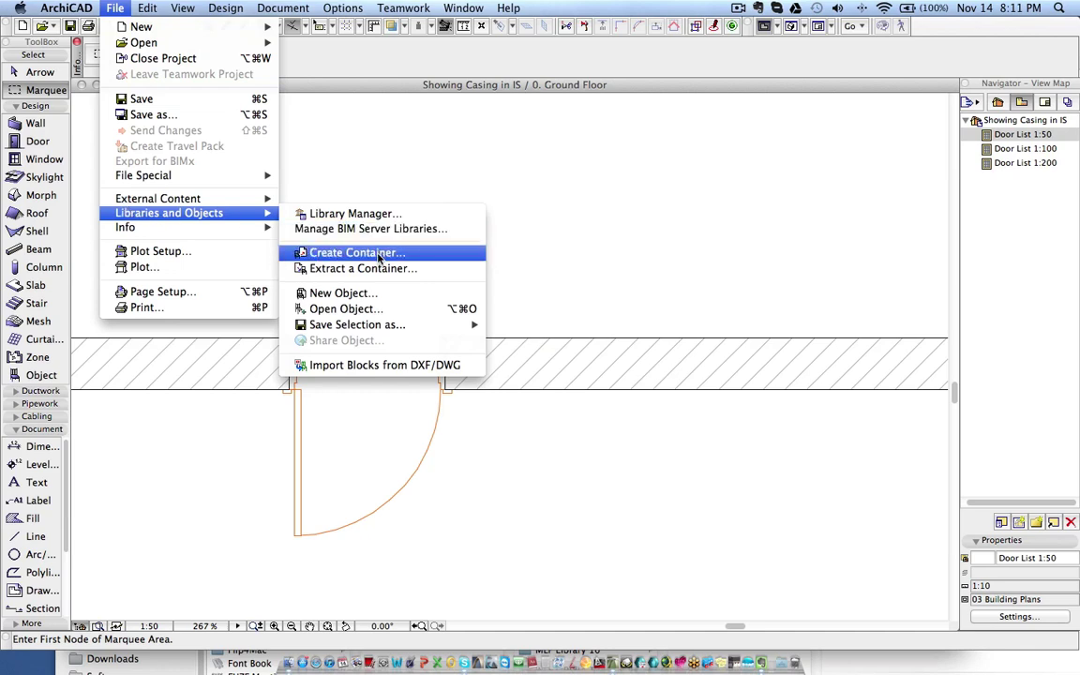
{"action": "left_click", "coordinate": [379, 254]}
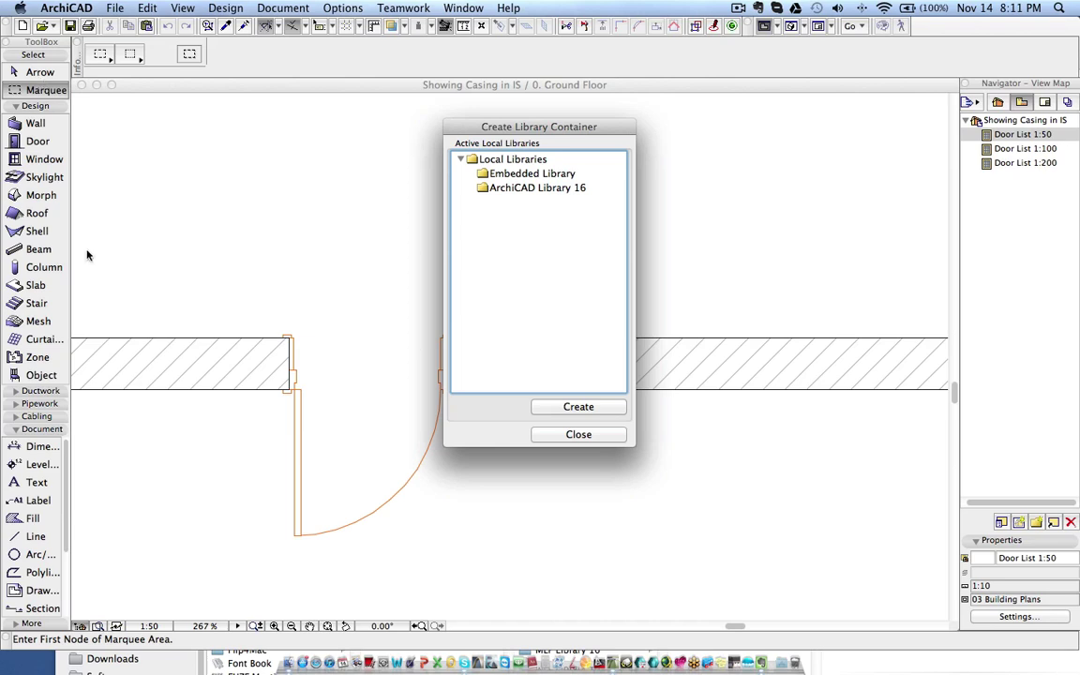
{"action": "left_click", "coordinate": [578, 435]}
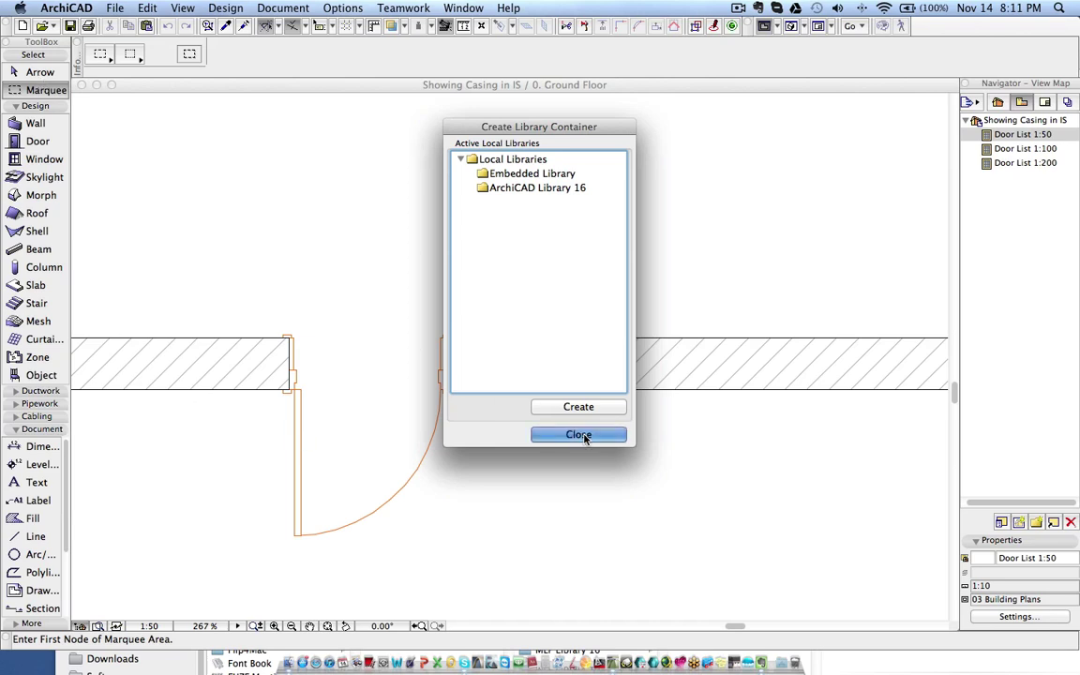
- Remove ArchiCAD Library 16 from the project's linked libraries in the Library Manager
{"action": "left_click", "coordinate": [105, 8]}
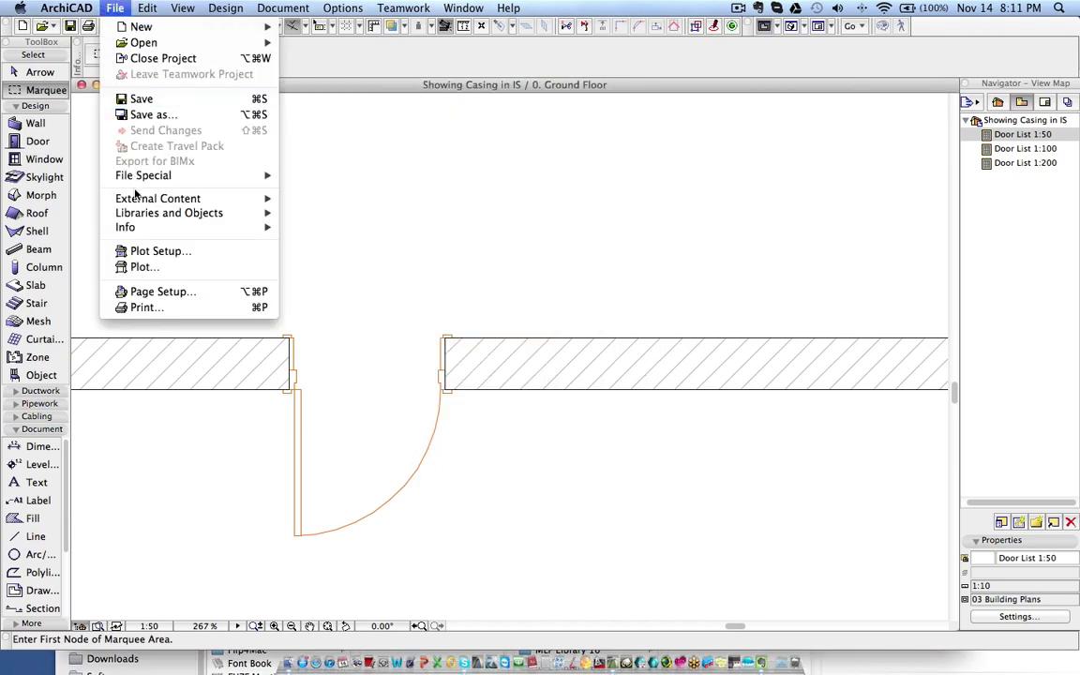
{"action": "mouse_move", "coordinate": [201, 213]}
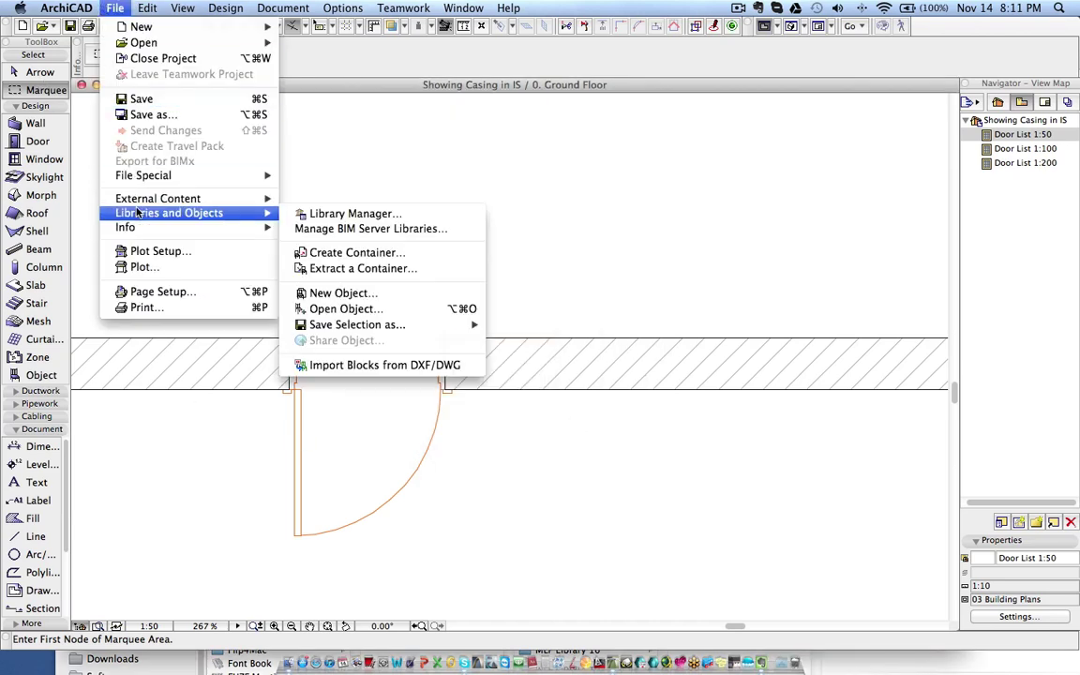
{"action": "left_click", "coordinate": [315, 213]}
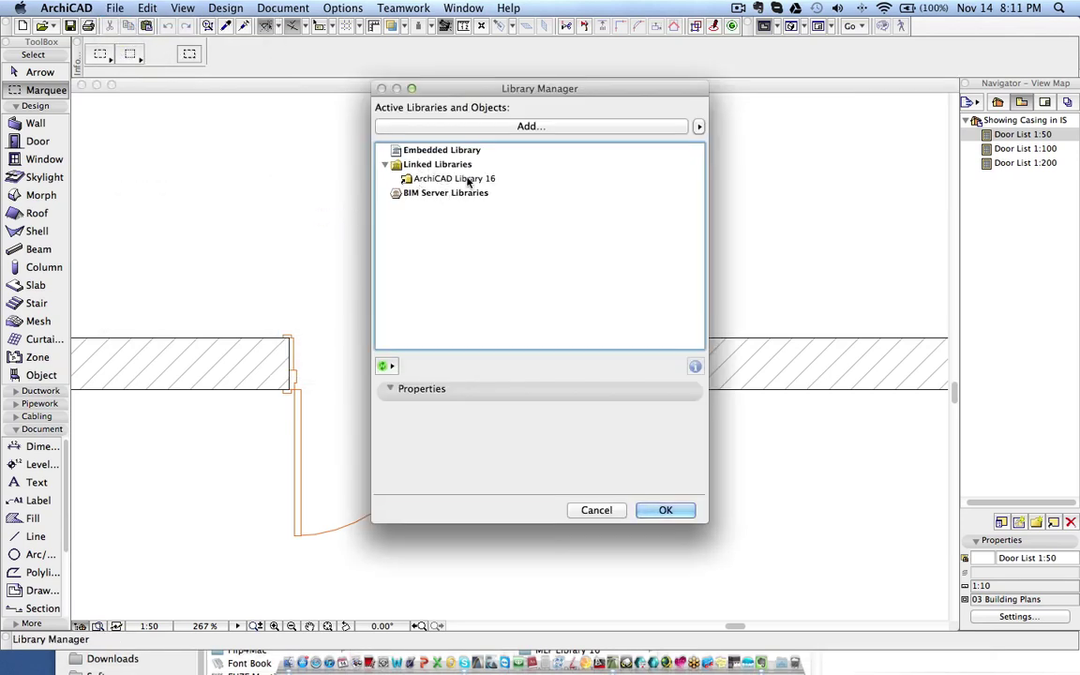
{"action": "left_click", "coordinate": [459, 182]}
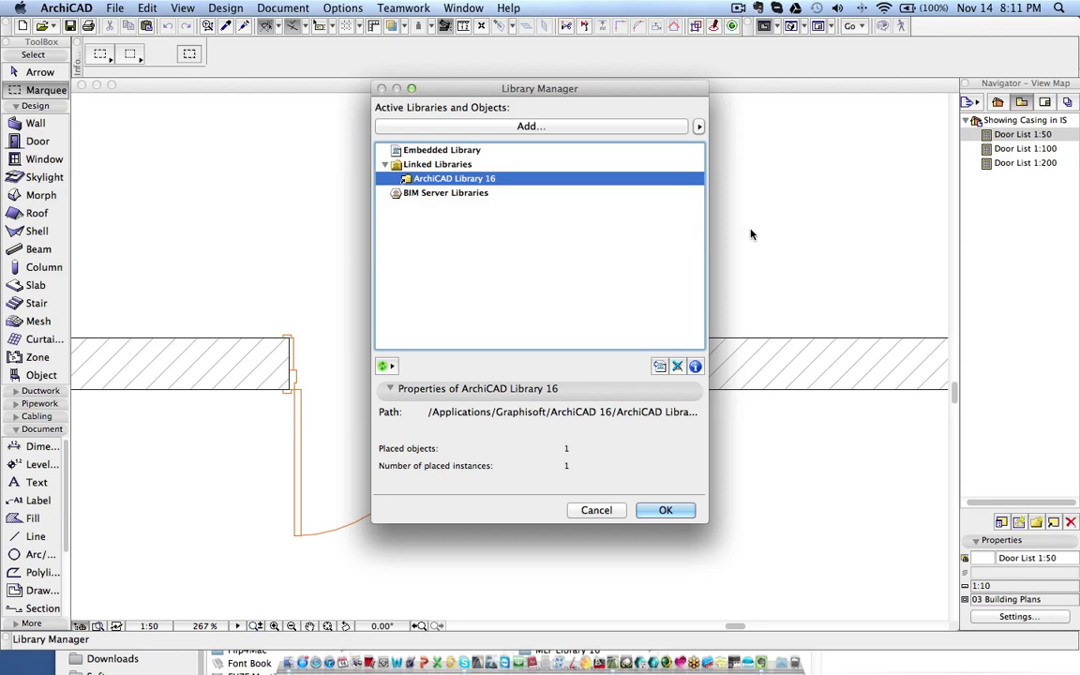
{"action": "left_click", "coordinate": [679, 366]}
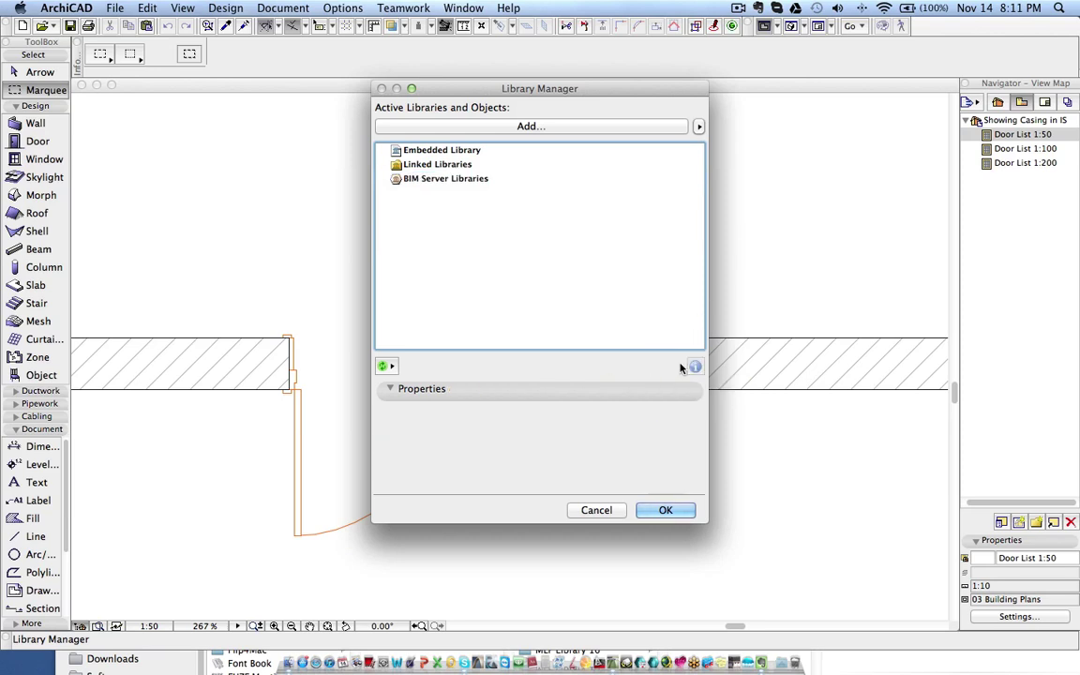
- Link the Desktop's lib folder as a library, apply the change and check the library loading report
{"action": "left_click", "coordinate": [699, 126]}
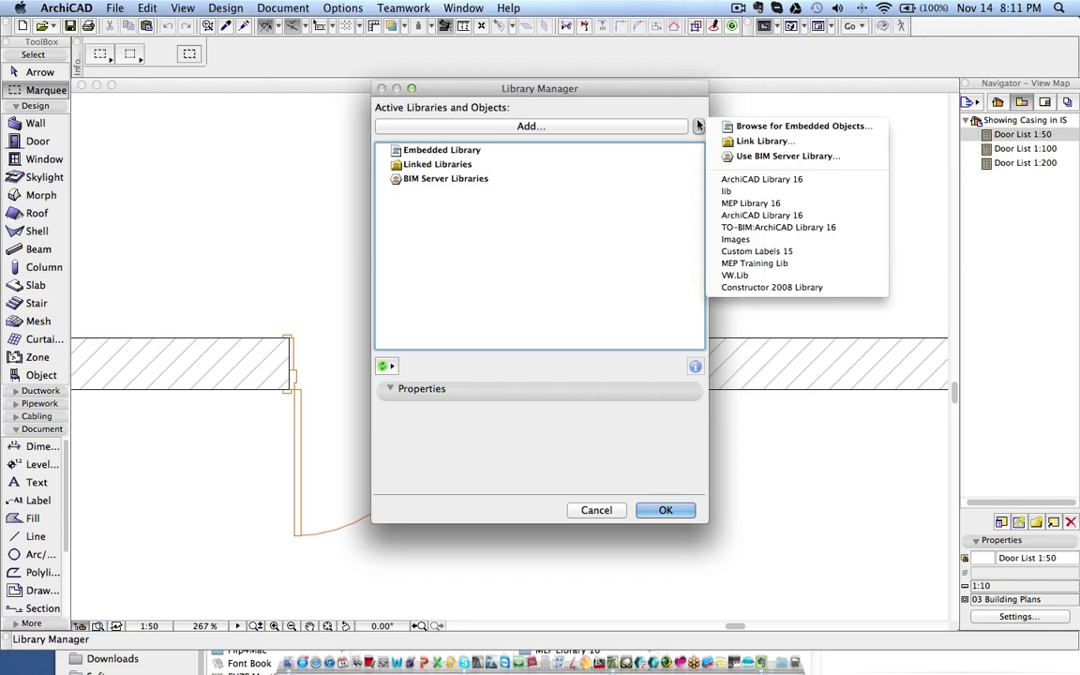
{"action": "left_click", "coordinate": [766, 142]}
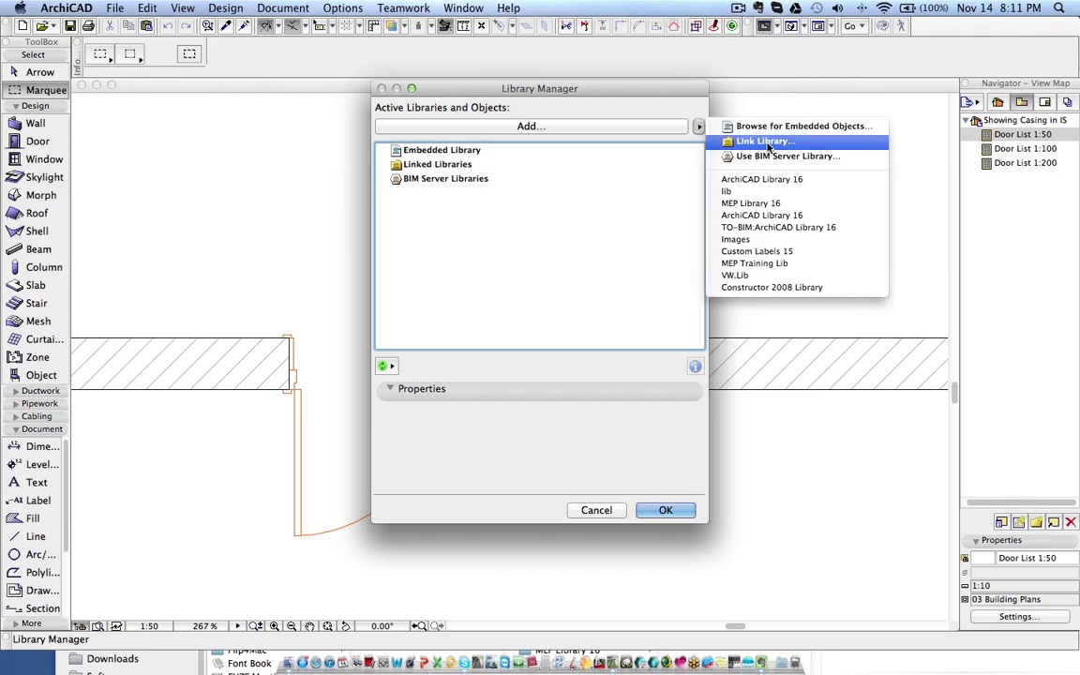
{"action": "left_click", "coordinate": [371, 182]}
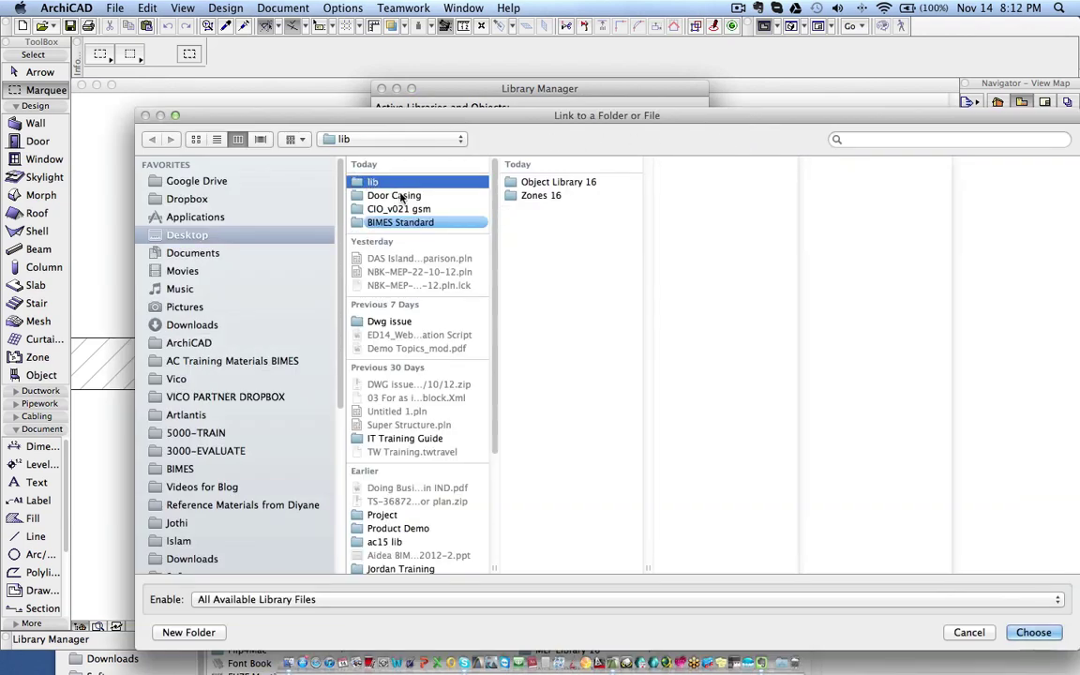
{"action": "left_click", "coordinate": [1049, 637]}
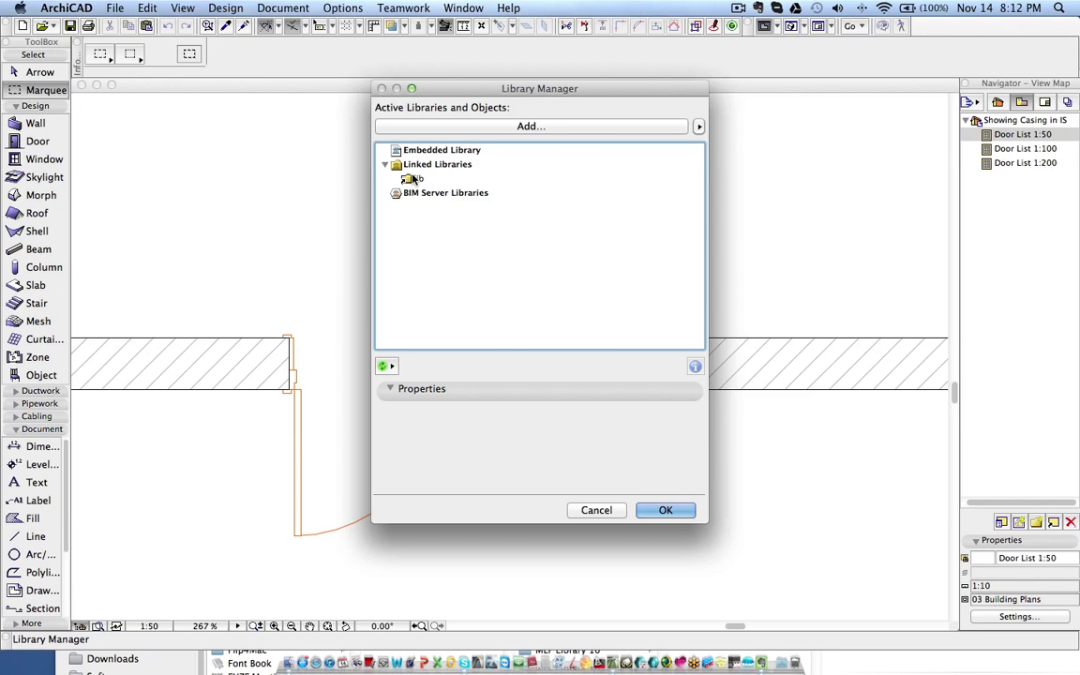
{"action": "left_click", "coordinate": [683, 513]}
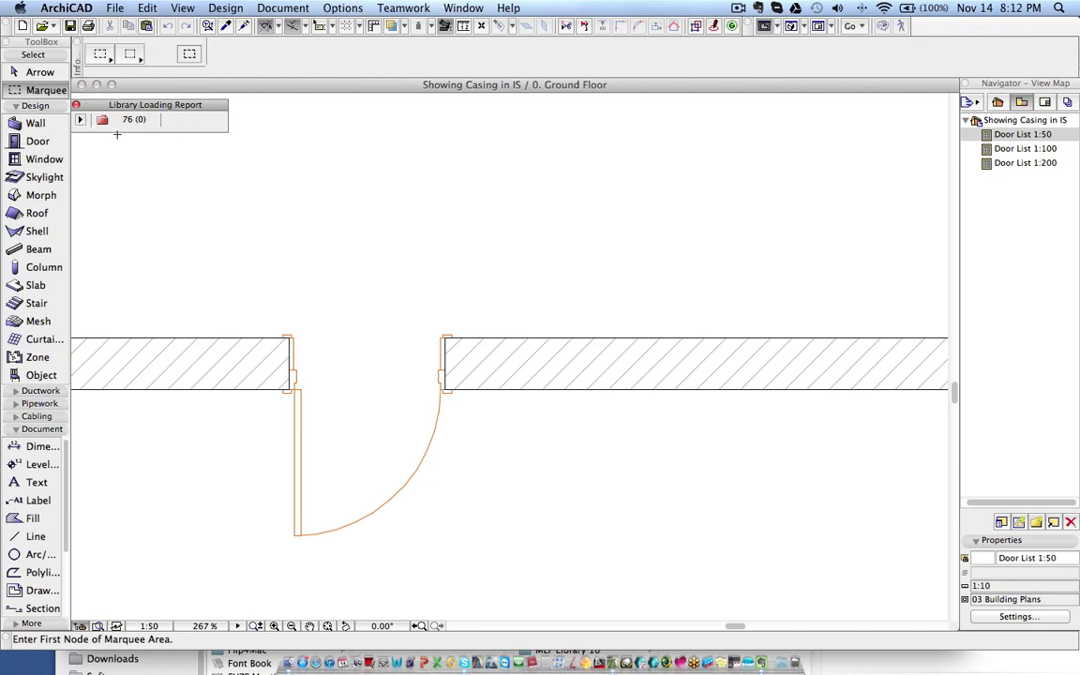
{"action": "left_click", "coordinate": [81, 120]}
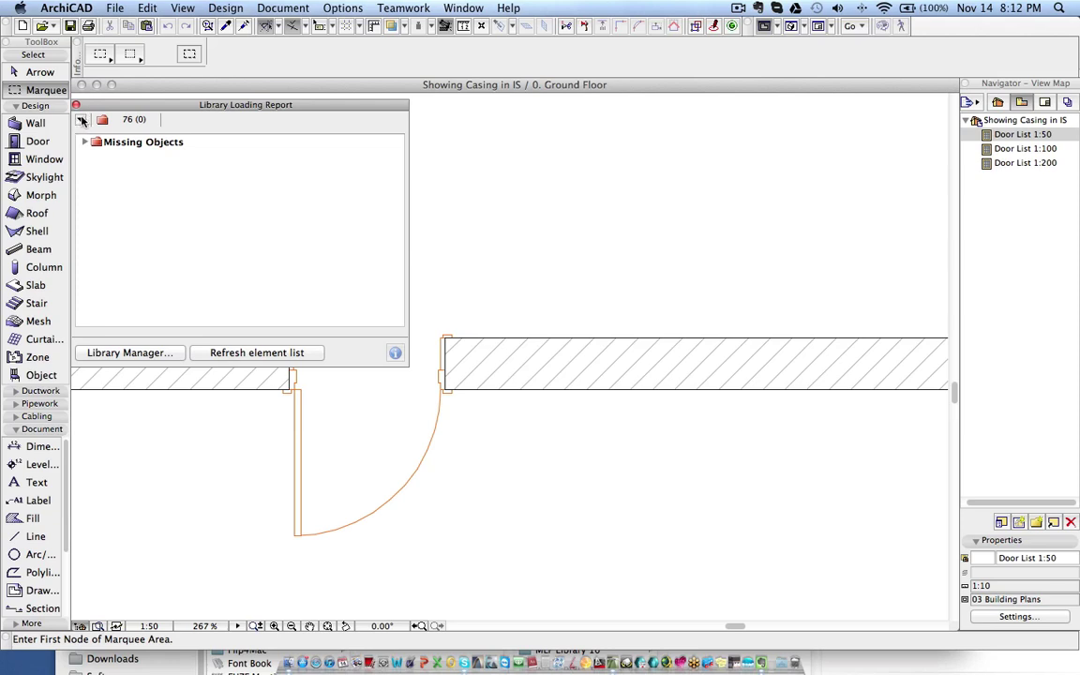
{"action": "left_click", "coordinate": [81, 120]}
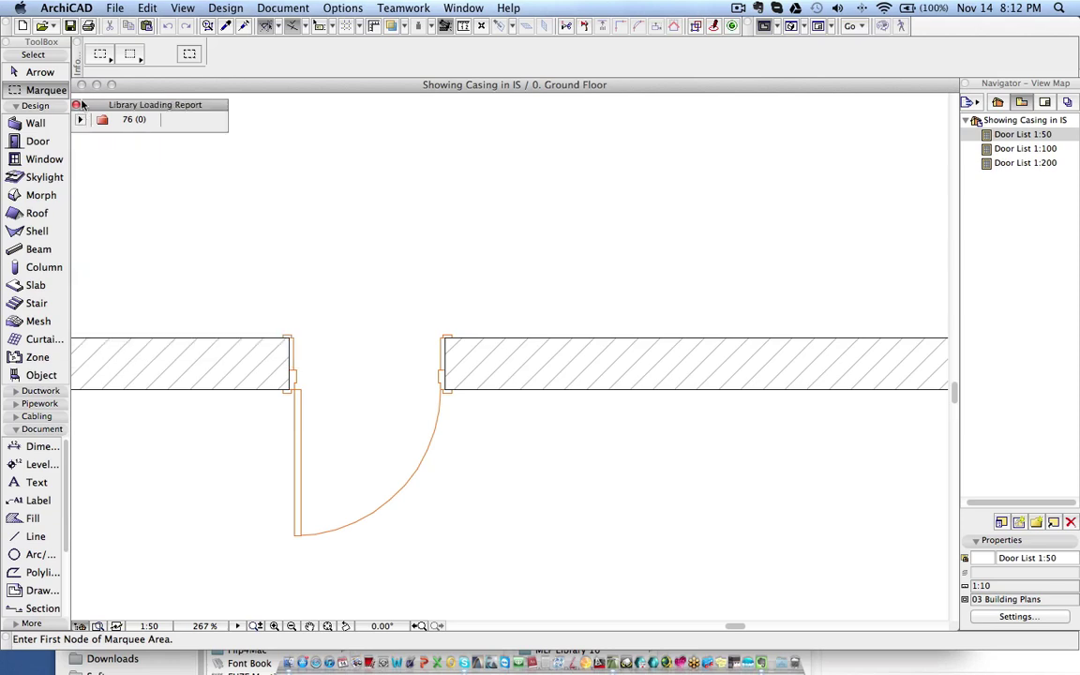
- Create a library container from the lib library and save it as ArchiCAD Library 16 in the Desktop's Door Casing > Modified Library folder
{"action": "left_click", "coordinate": [107, 8]}
{"action": "mouse_move", "coordinate": [115, 213]}
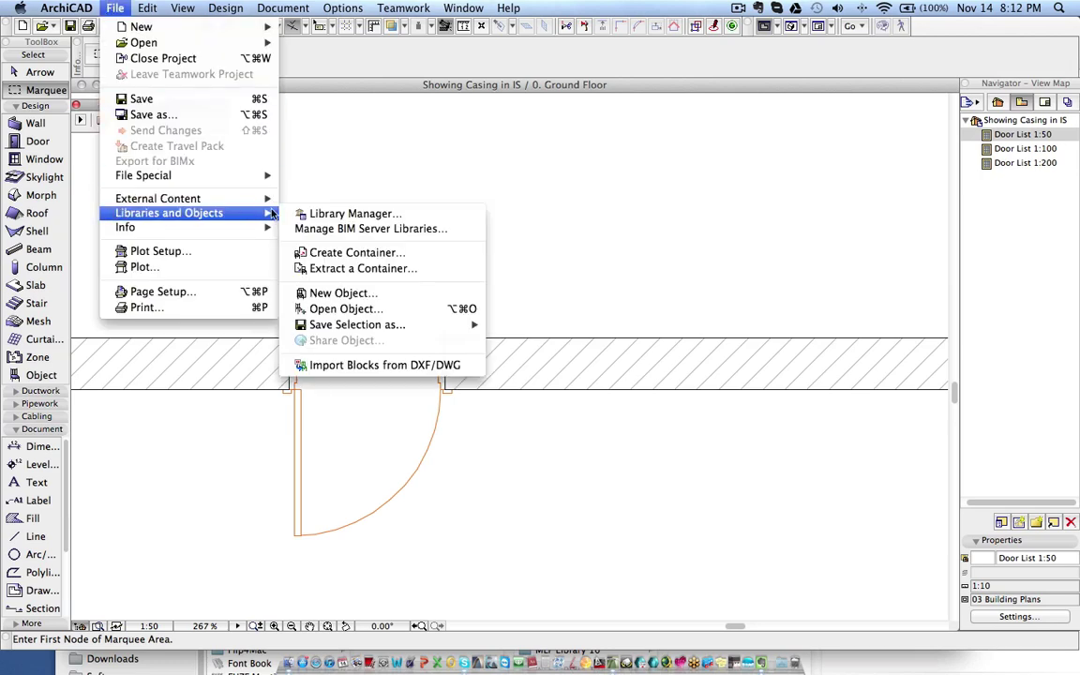
{"action": "left_click", "coordinate": [358, 253]}
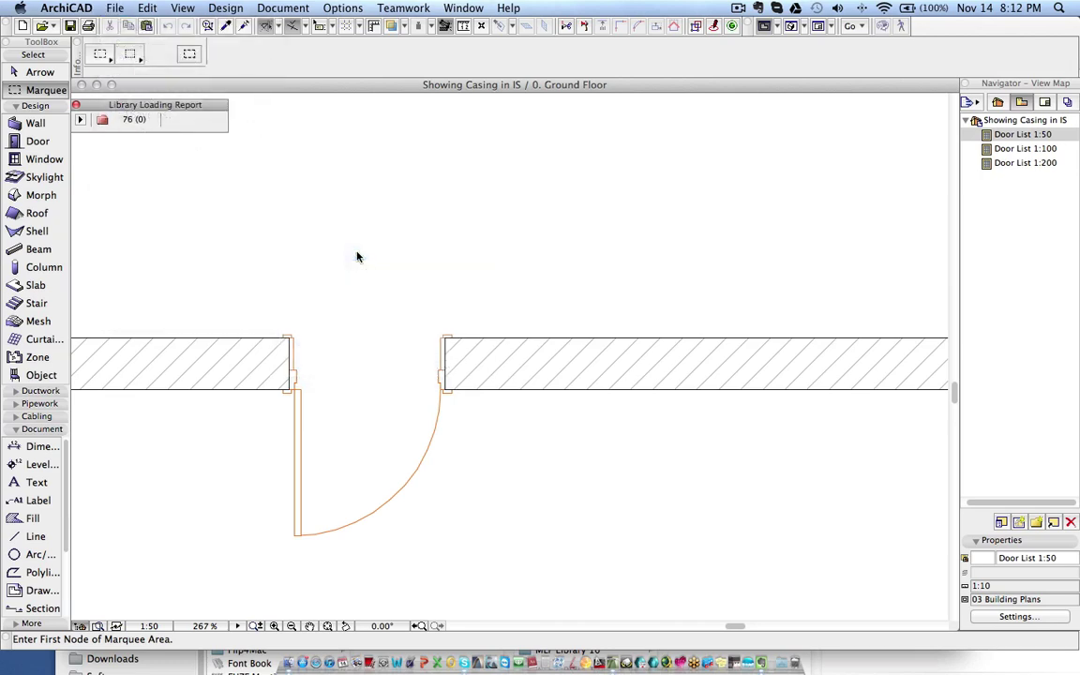
{"action": "left_click", "coordinate": [493, 189]}
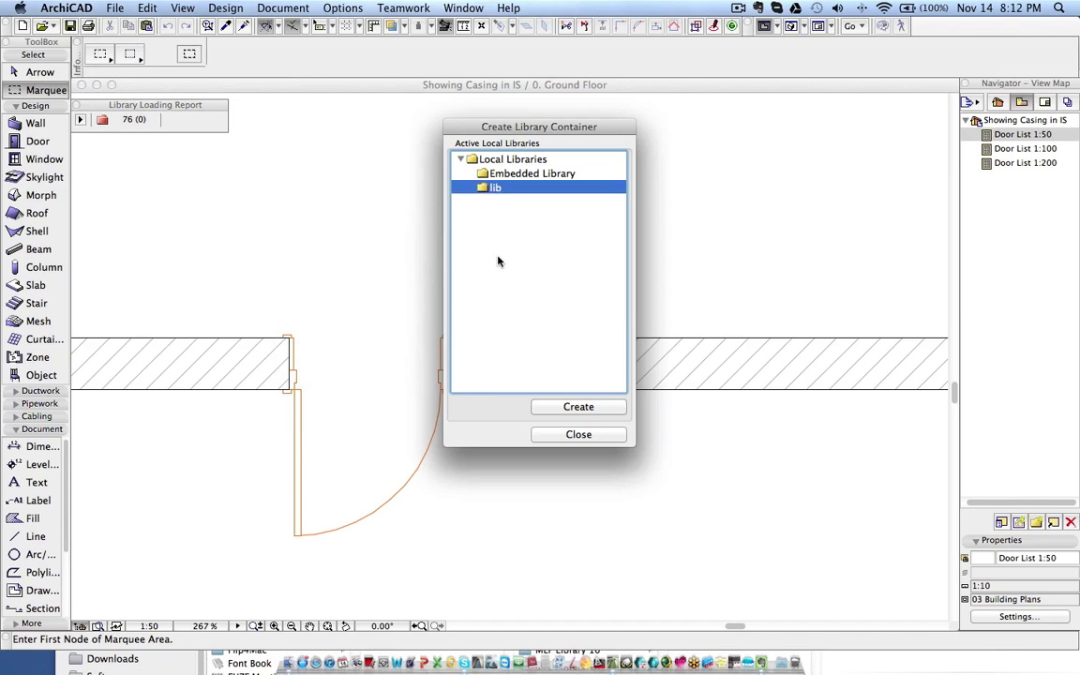
{"action": "left_click", "coordinate": [596, 411]}
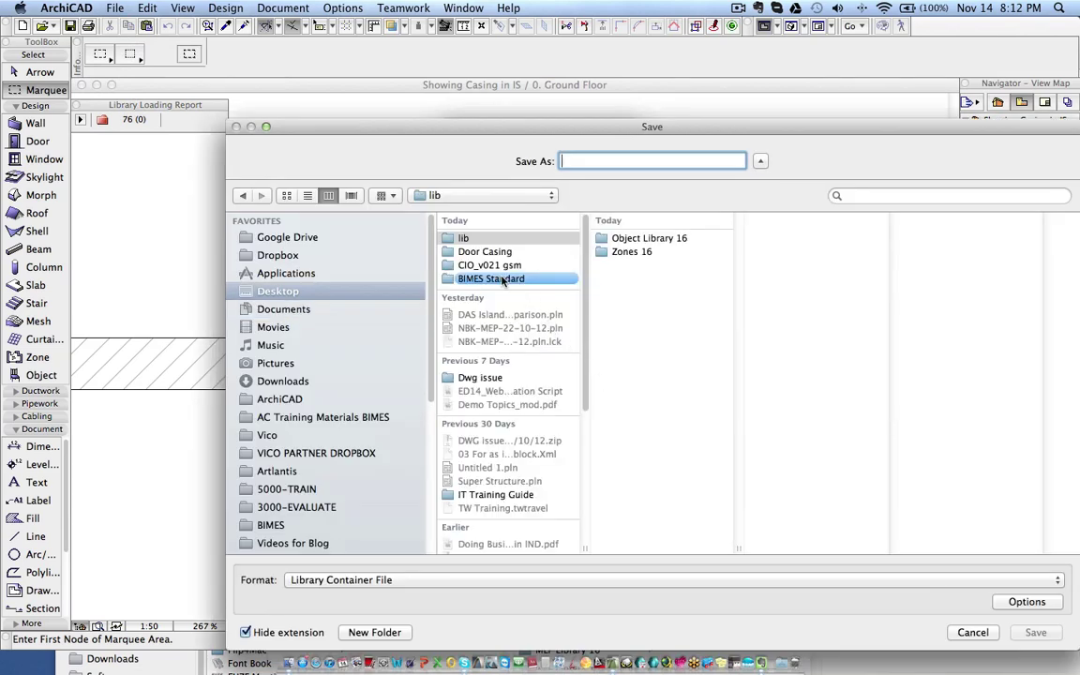
{"action": "left_click", "coordinate": [513, 254]}
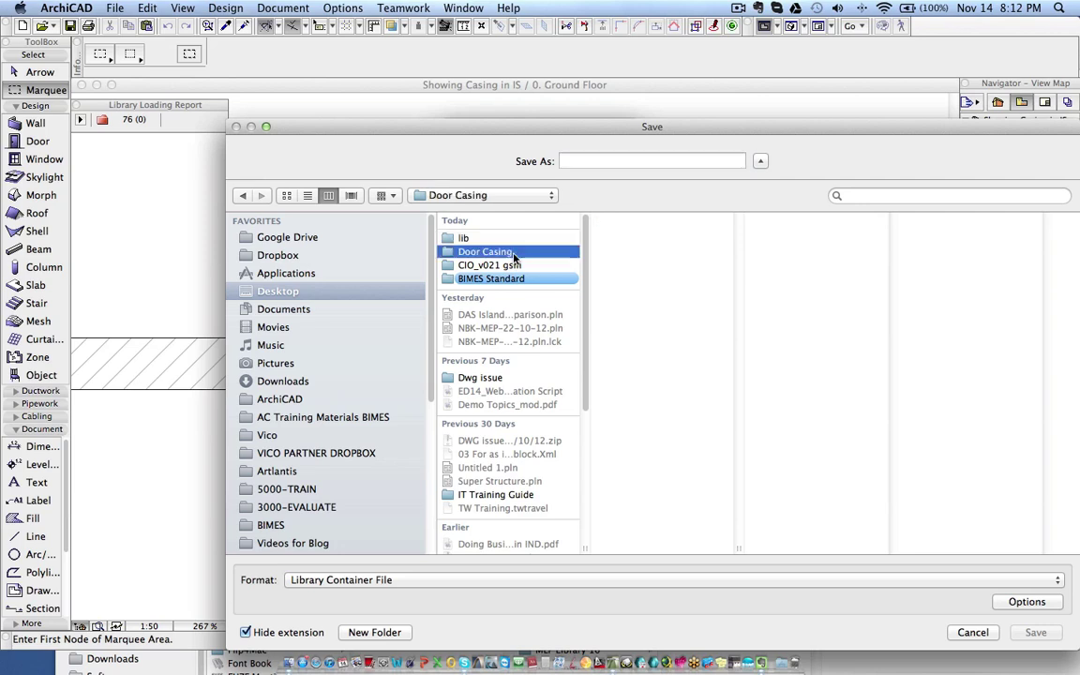
{"action": "left_click", "coordinate": [661, 240]}
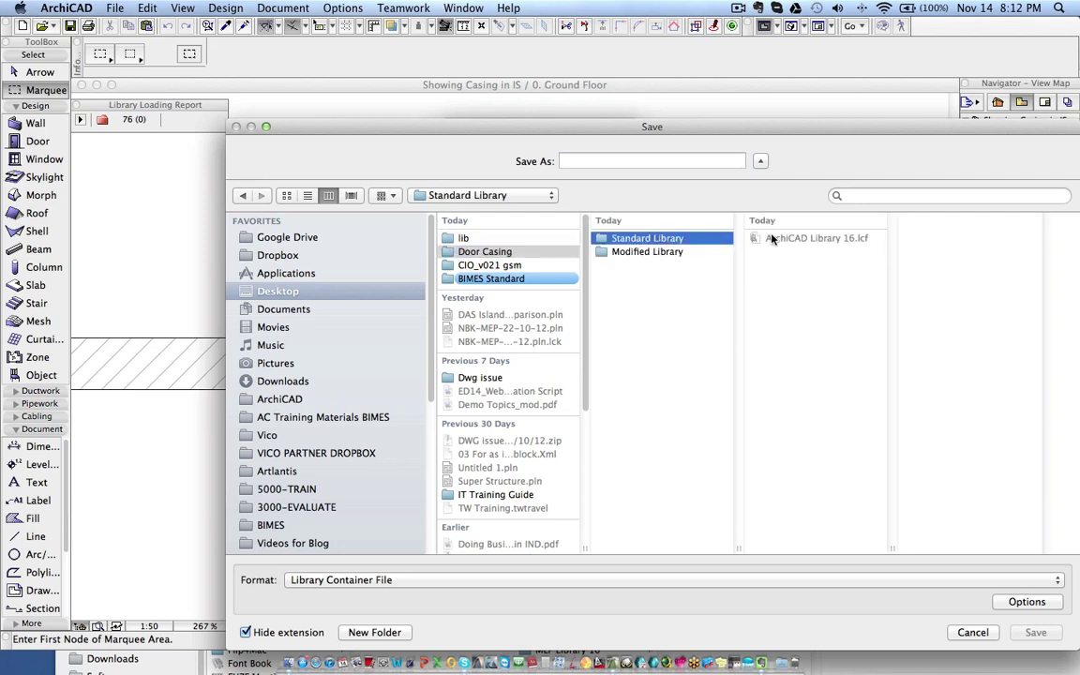
{"action": "left_click", "coordinate": [654, 253]}
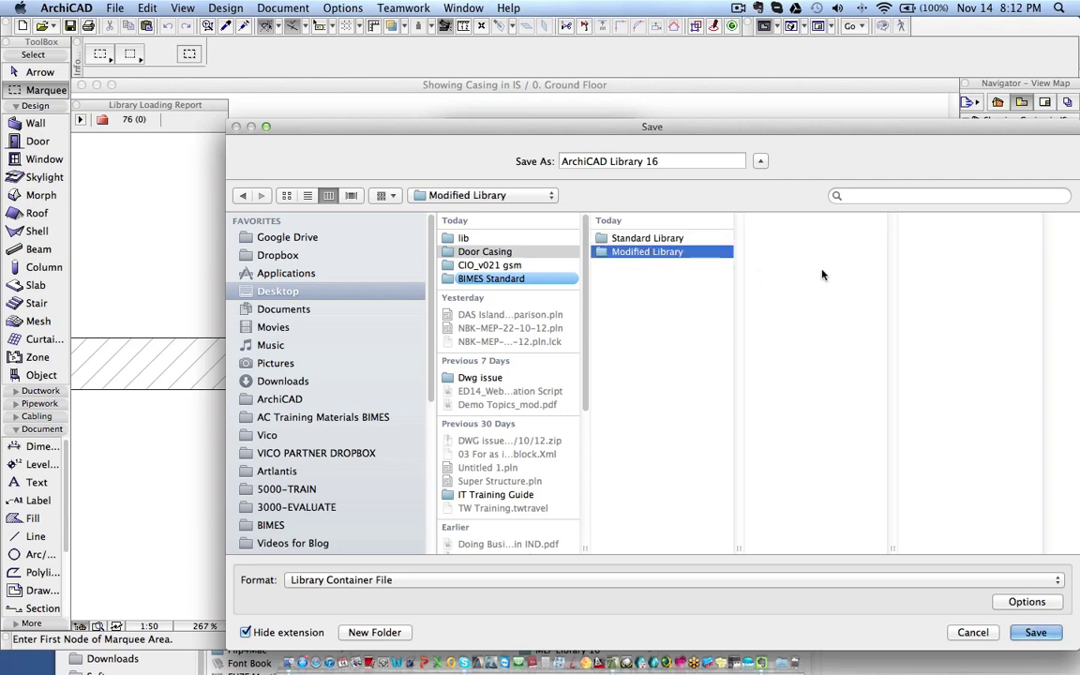
{"action": "left_click", "coordinate": [694, 239]}
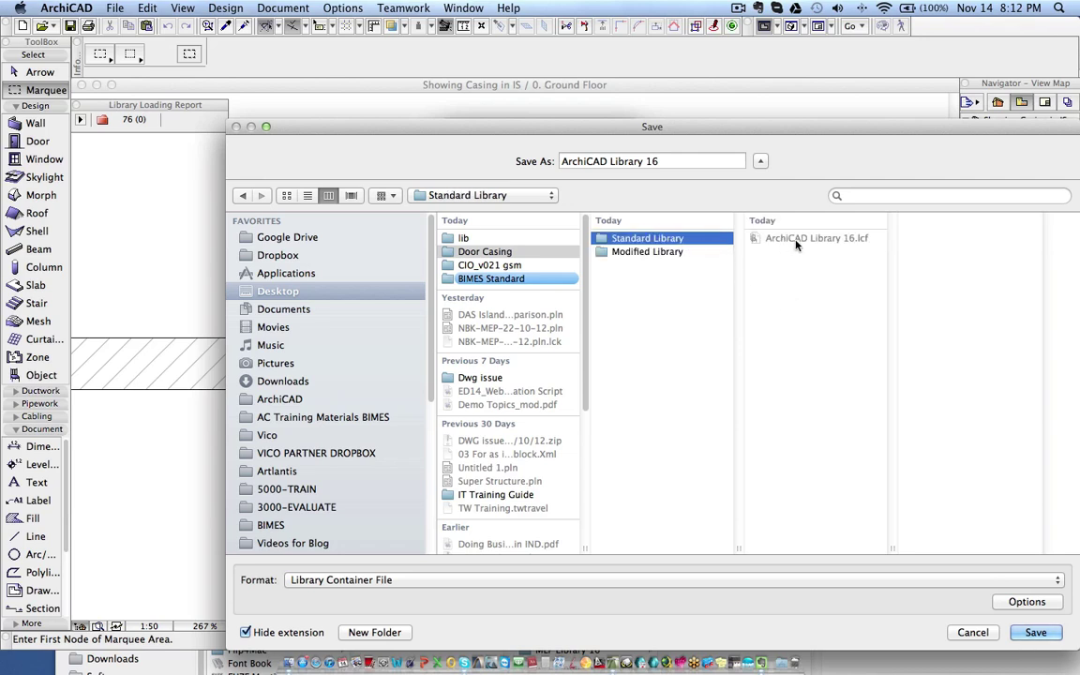
{"action": "left_click", "coordinate": [680, 251]}
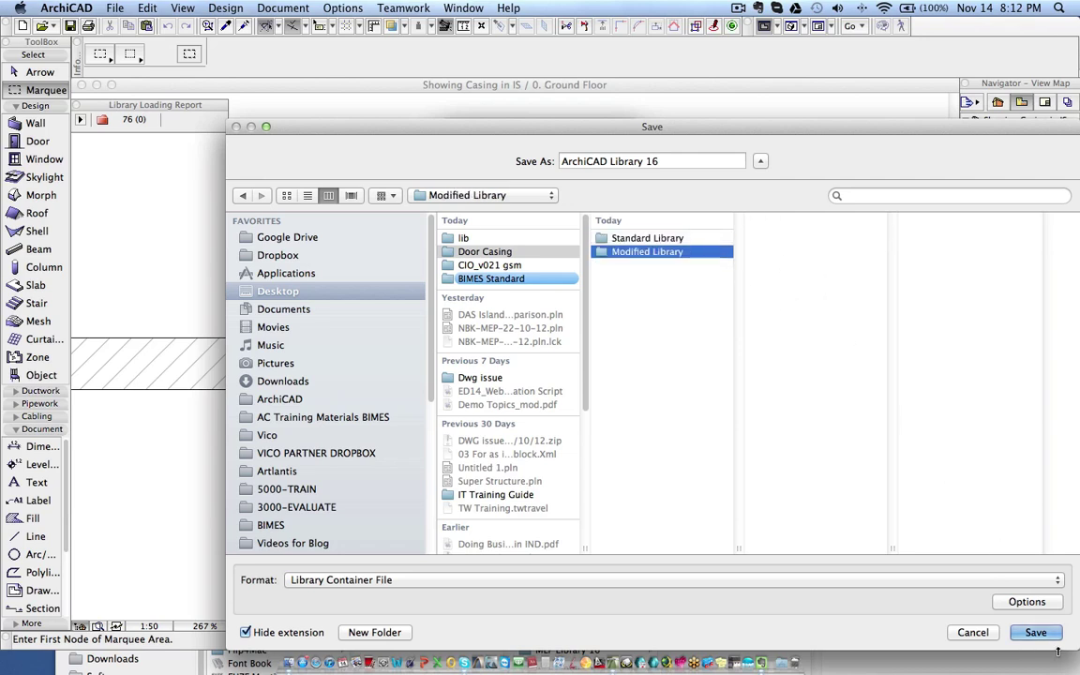
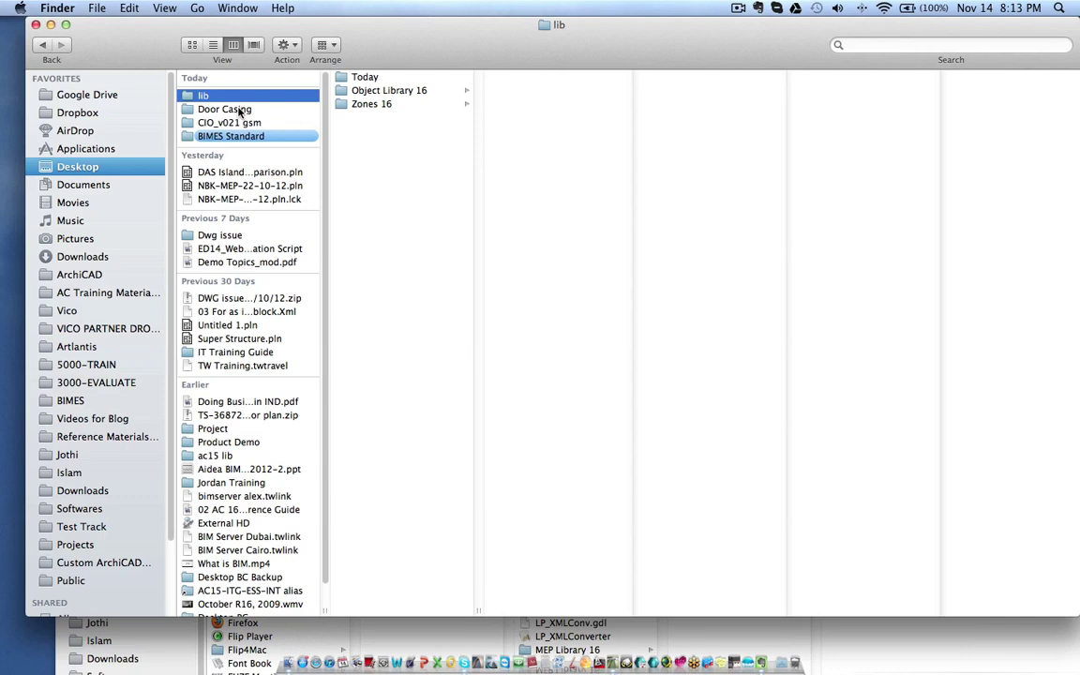
- Switch to Finder and select ArchiCAD Library 16.lcf in Door Casing > Modified Library
{"action": "left_click", "coordinate": [281, 108]}
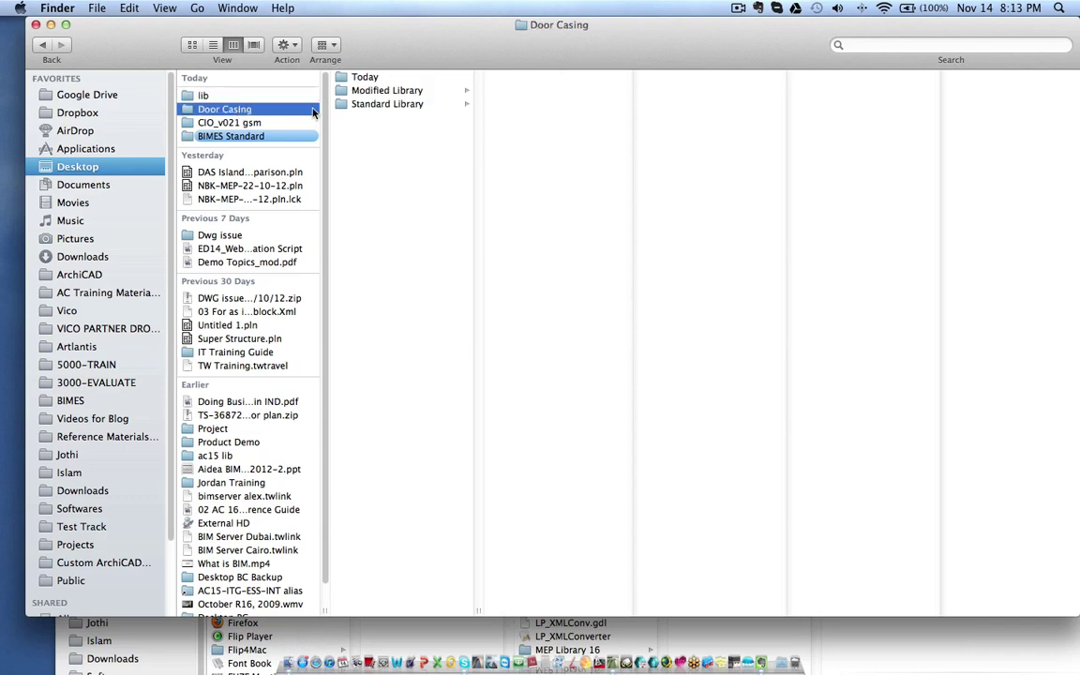
{"action": "left_click", "coordinate": [385, 91]}
{"action": "left_click", "coordinate": [536, 91]}
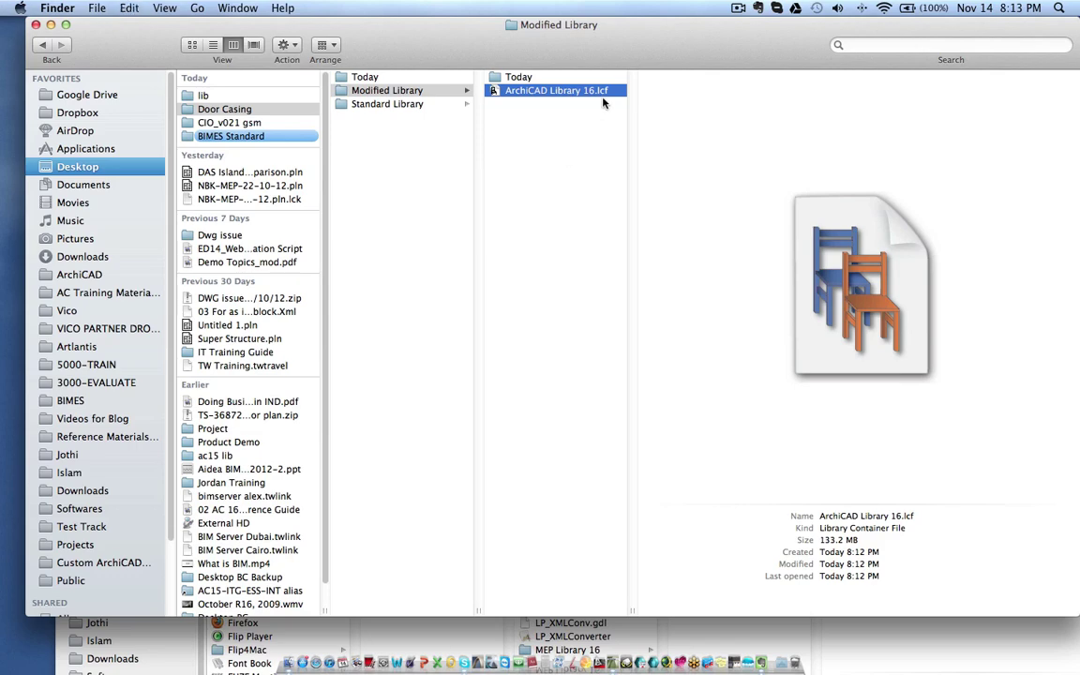
- Arrange the Modified Library window behind the application's ArchiCAD Library 16 folder window and deselect the container file in that folder
{"action": "left_click_drag", "start_coordinate": [643, 45], "coordinate": [647, 106]}
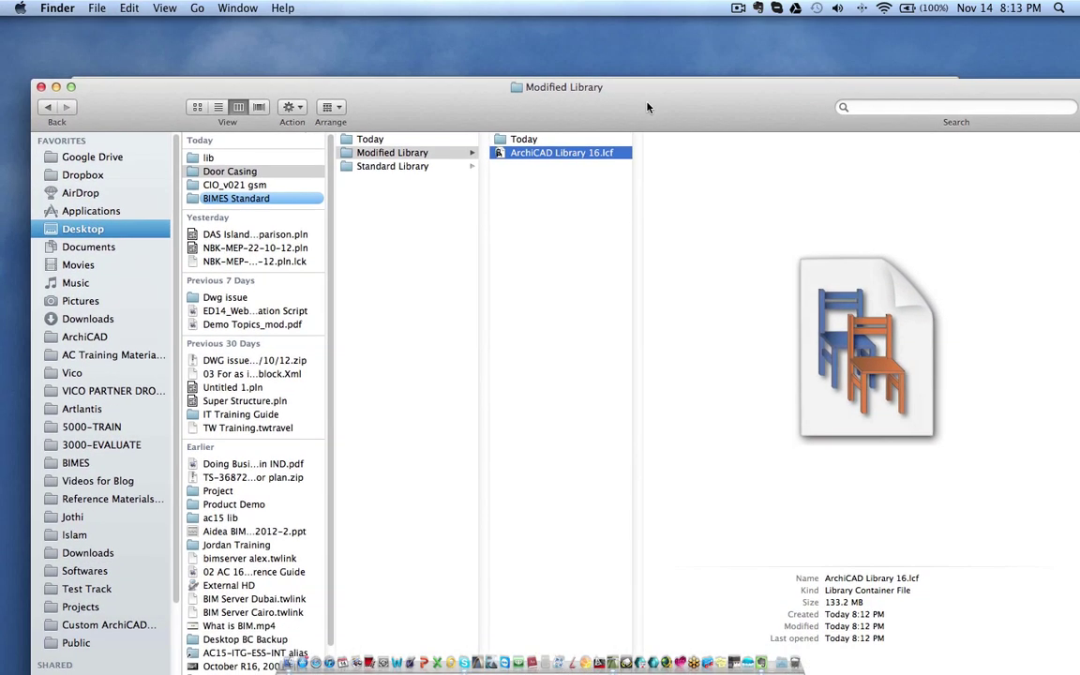
{"action": "key", "text": "super+grave"}
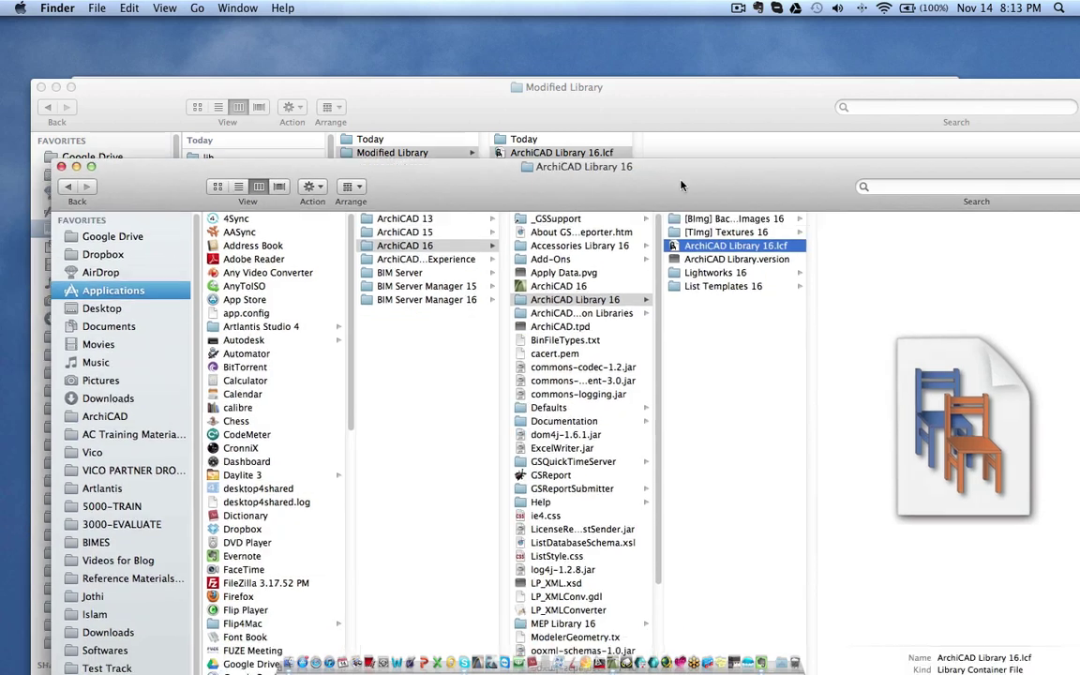
{"action": "left_click_drag", "start_coordinate": [681, 185], "coordinate": [667, 160]}
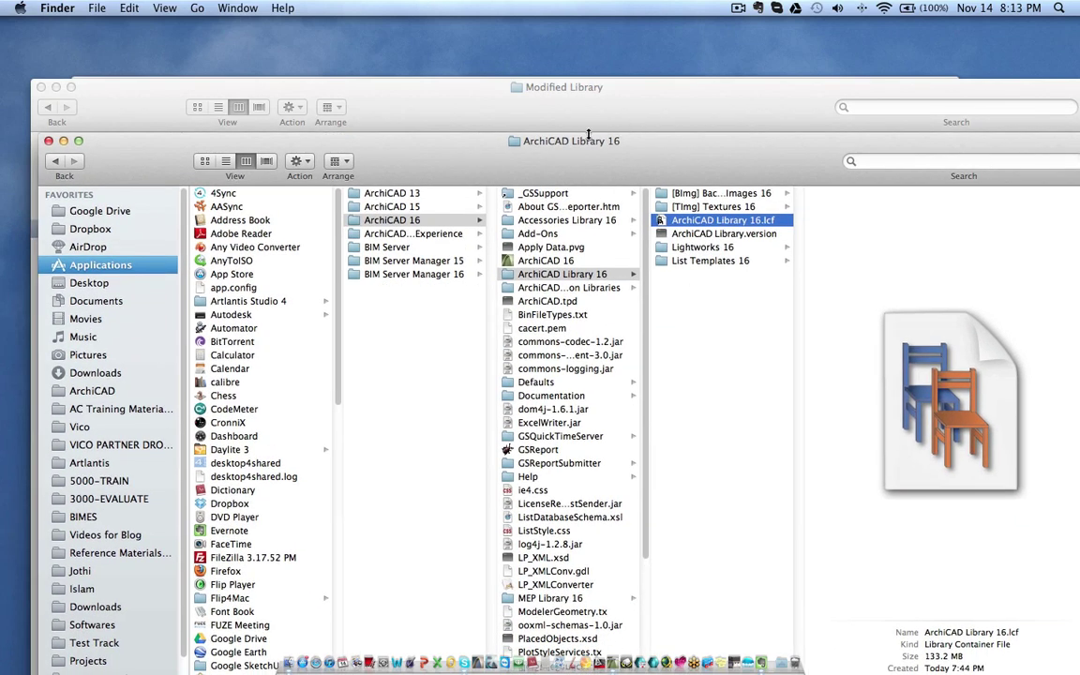
{"action": "left_click", "coordinate": [725, 338]}
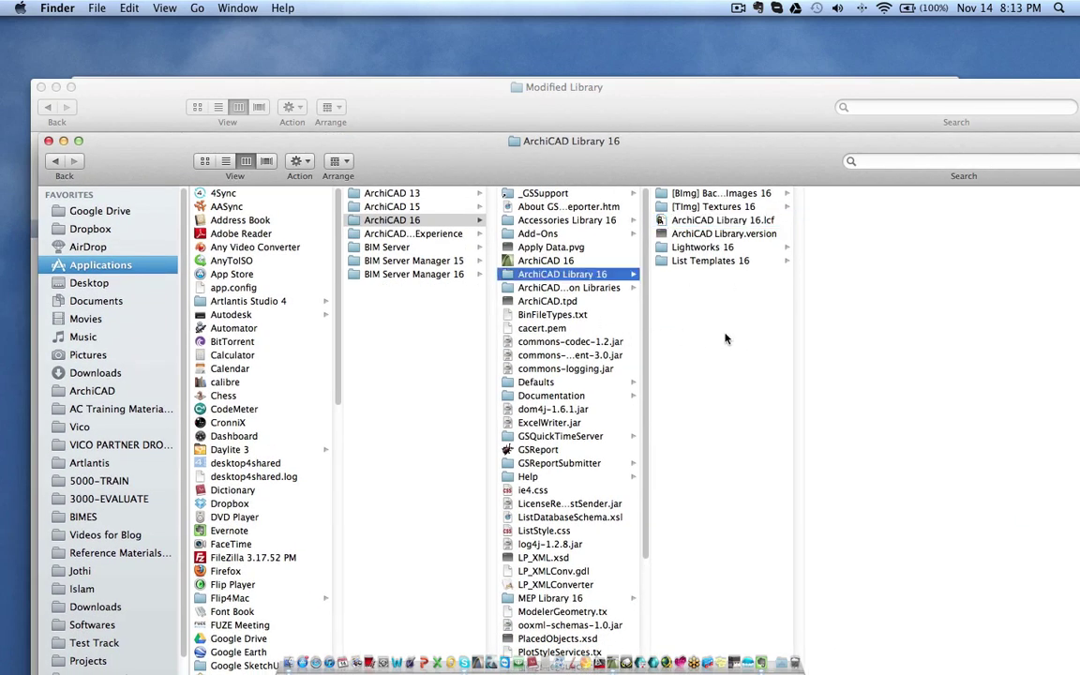
- Paste the copied ArchiCAD Library 16.lcf into the application's ArchiCAD Library 16 folder, replacing the older container file
{"action": "key", "text": "super+v"}
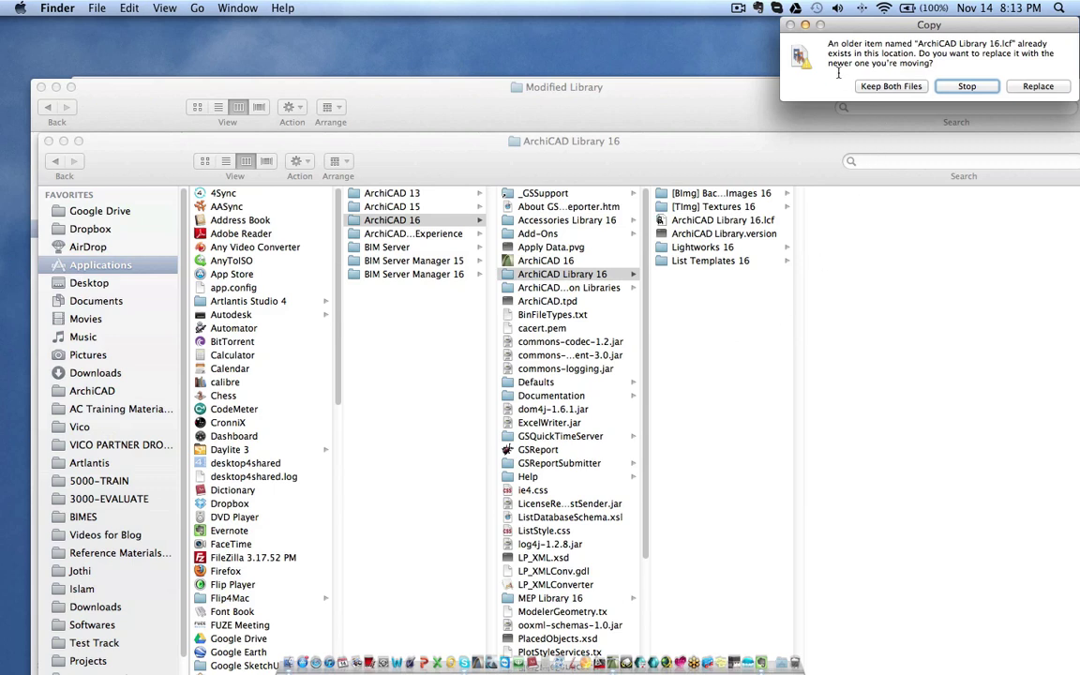
{"action": "left_click", "coordinate": [1039, 86]}
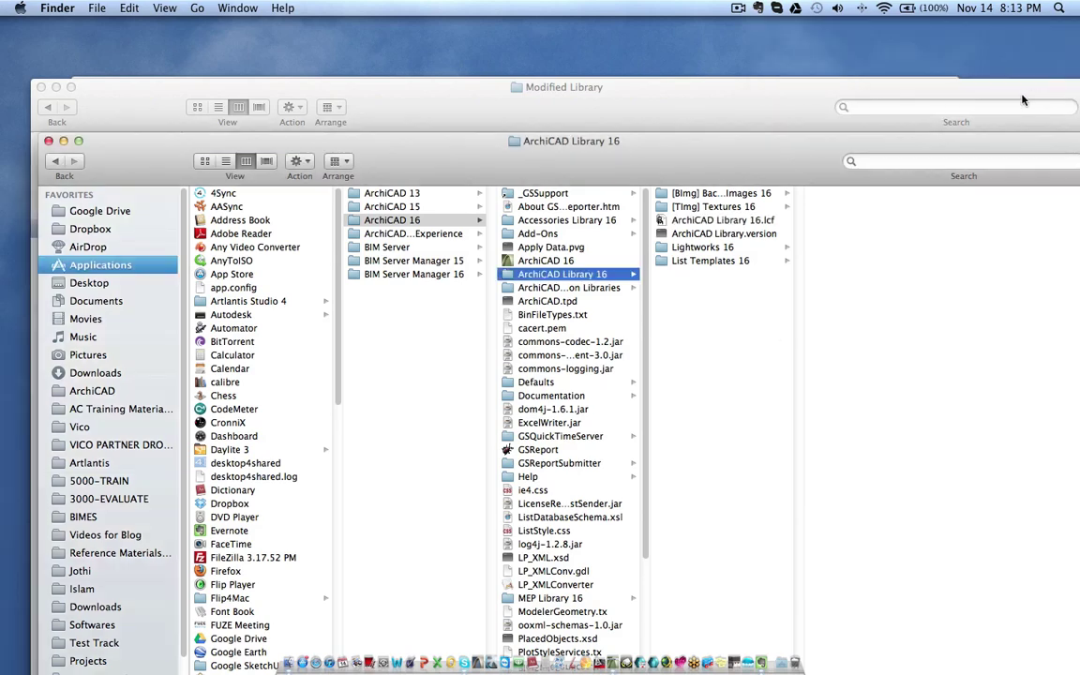
- Switch to ArchiCAD and replace the linked lib library with ArchiCAD Library 16 in the Library Manager
{"action": "left_click", "coordinate": [615, 664]}
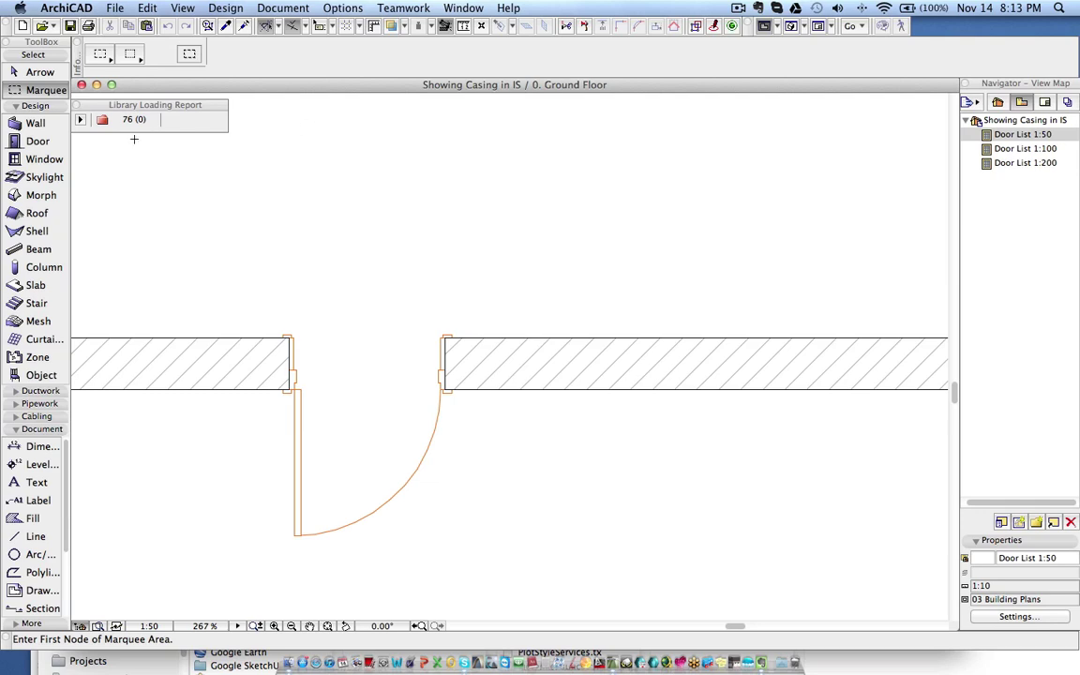
{"action": "left_click", "coordinate": [116, 9]}
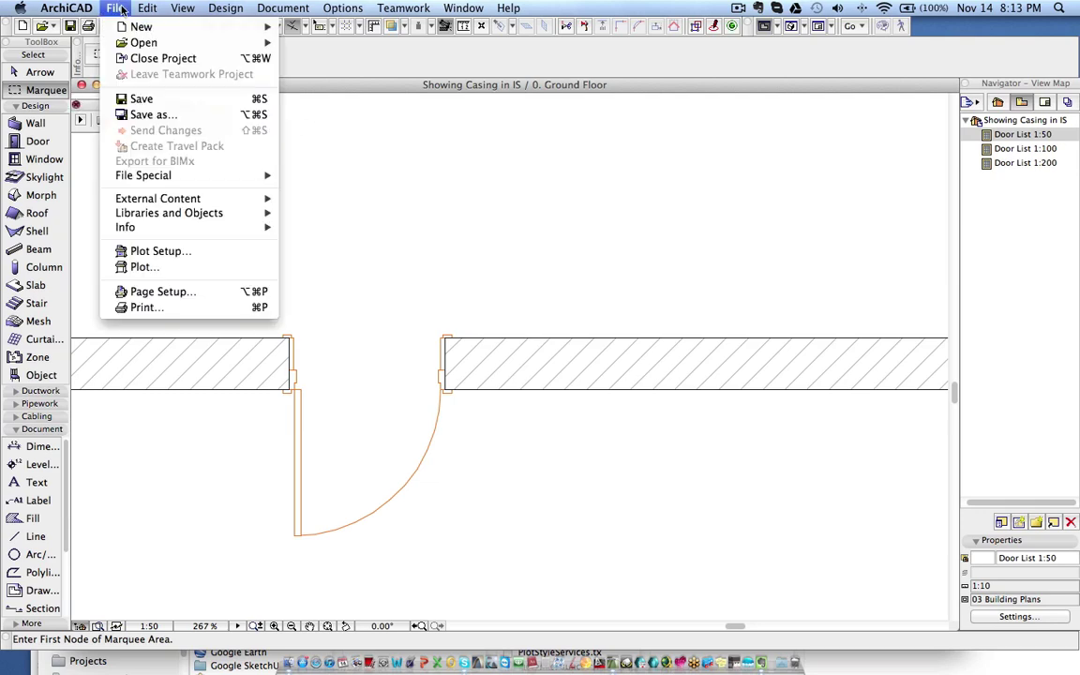
{"action": "mouse_move", "coordinate": [119, 45]}
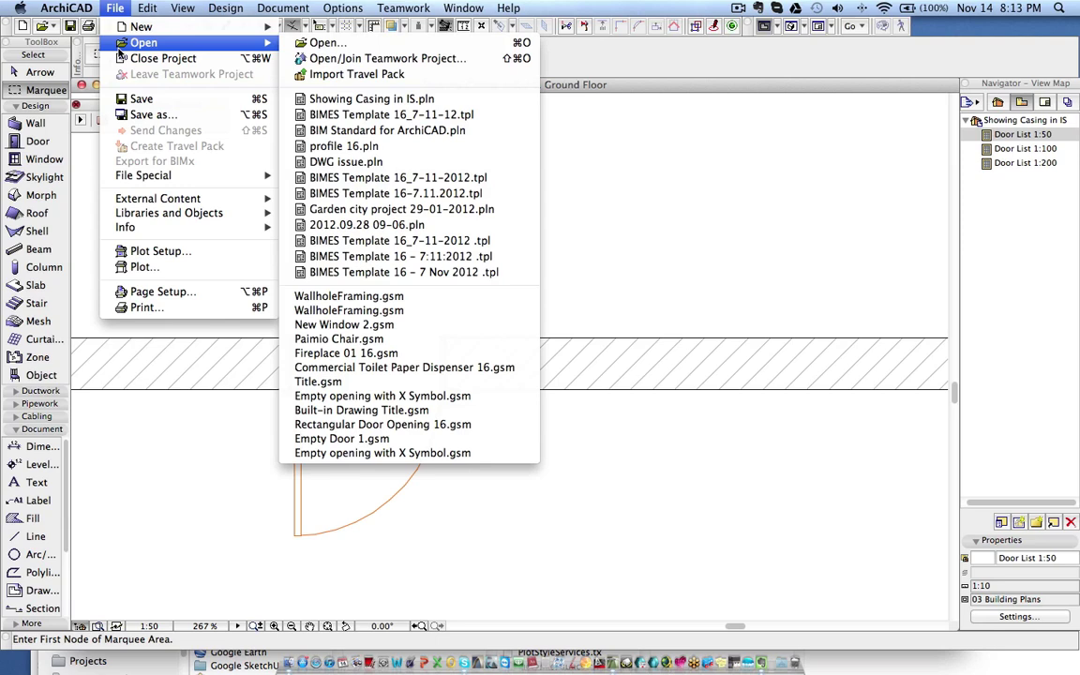
{"action": "mouse_move", "coordinate": [111, 211]}
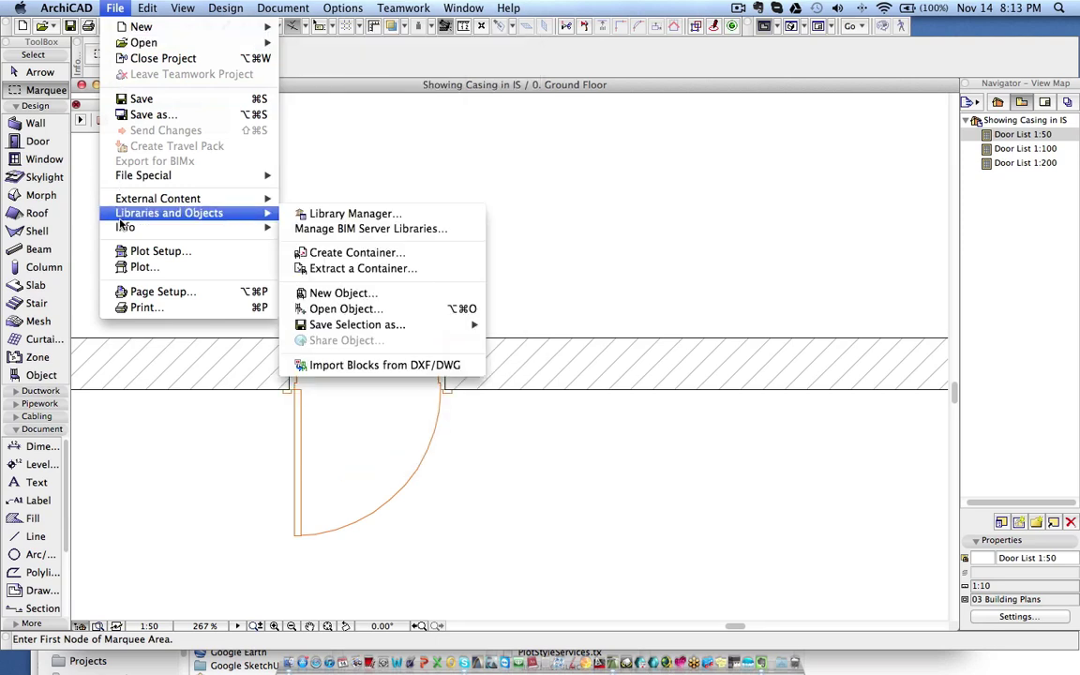
{"action": "left_click", "coordinate": [378, 218]}
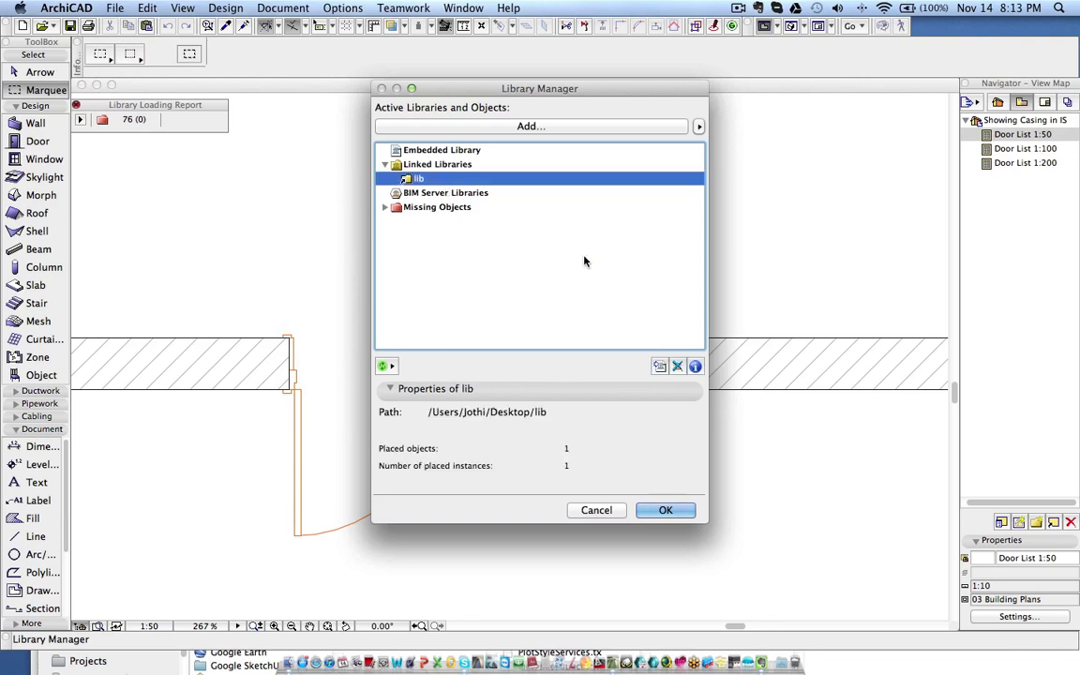
{"action": "left_click", "coordinate": [677, 365]}
{"action": "left_click", "coordinate": [699, 125]}
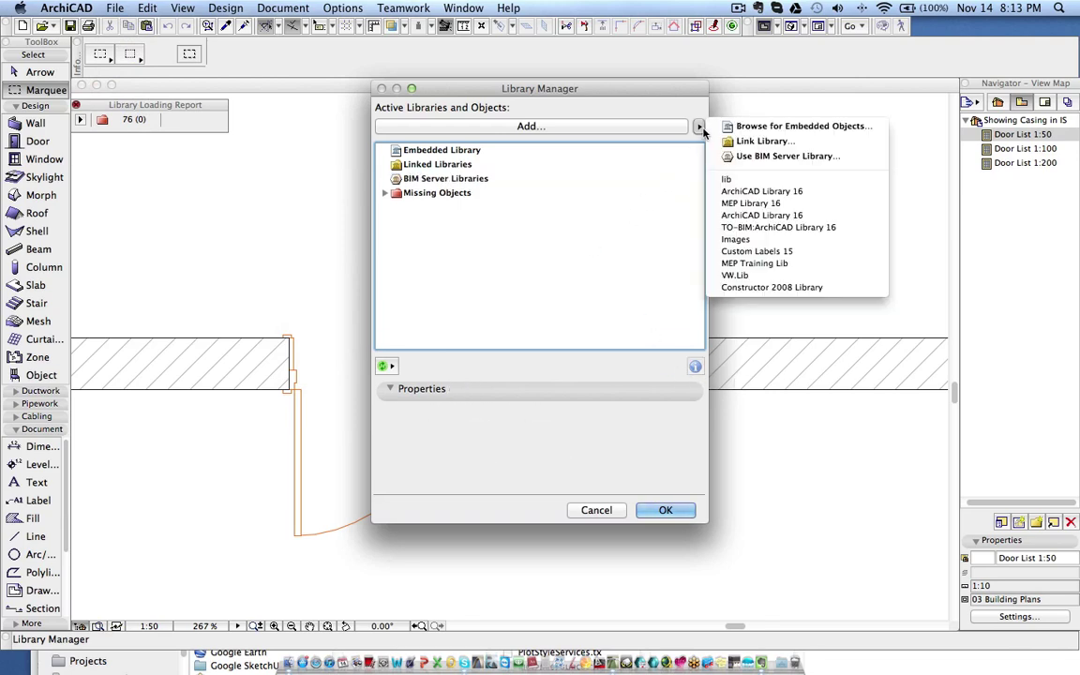
{"action": "left_click", "coordinate": [763, 191]}
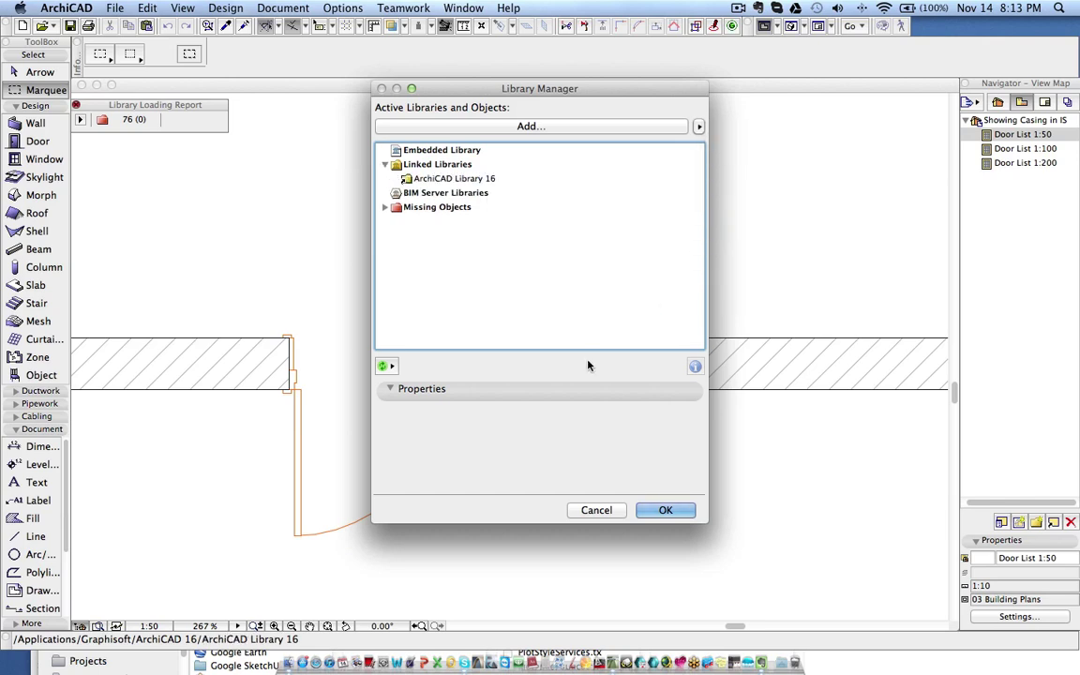
- Refresh the status of placed objects for the newly linked library and accept the Library Manager changes
{"action": "left_click", "coordinate": [385, 367]}
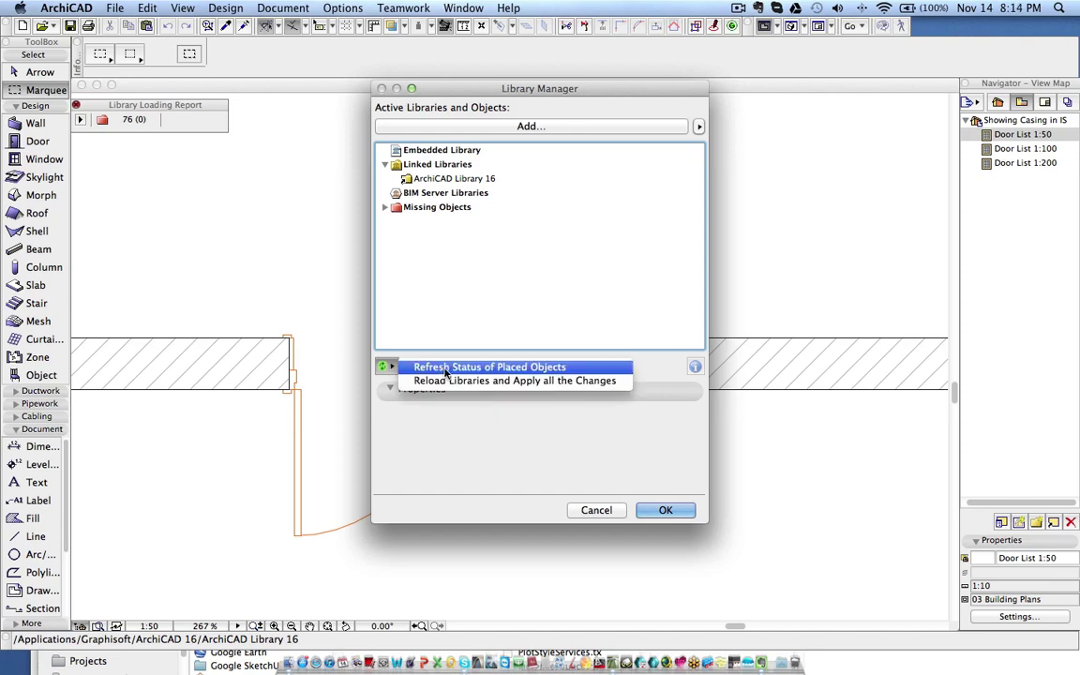
{"action": "left_click", "coordinate": [446, 369]}
{"action": "left_click", "coordinate": [542, 223]}
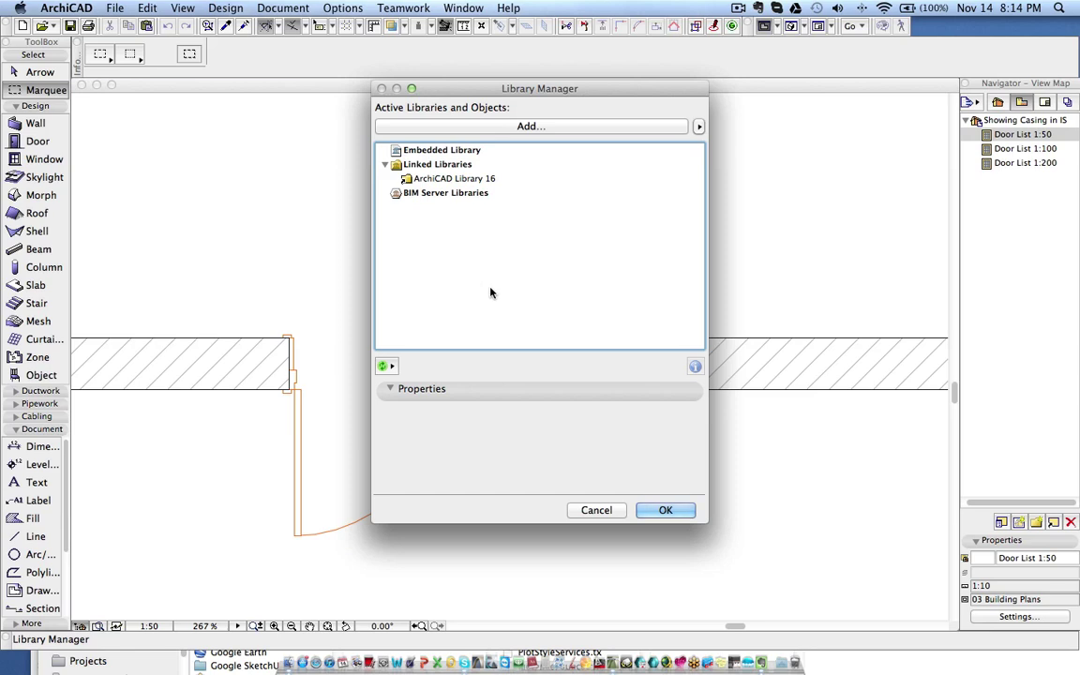
{"action": "left_click", "coordinate": [665, 511]}
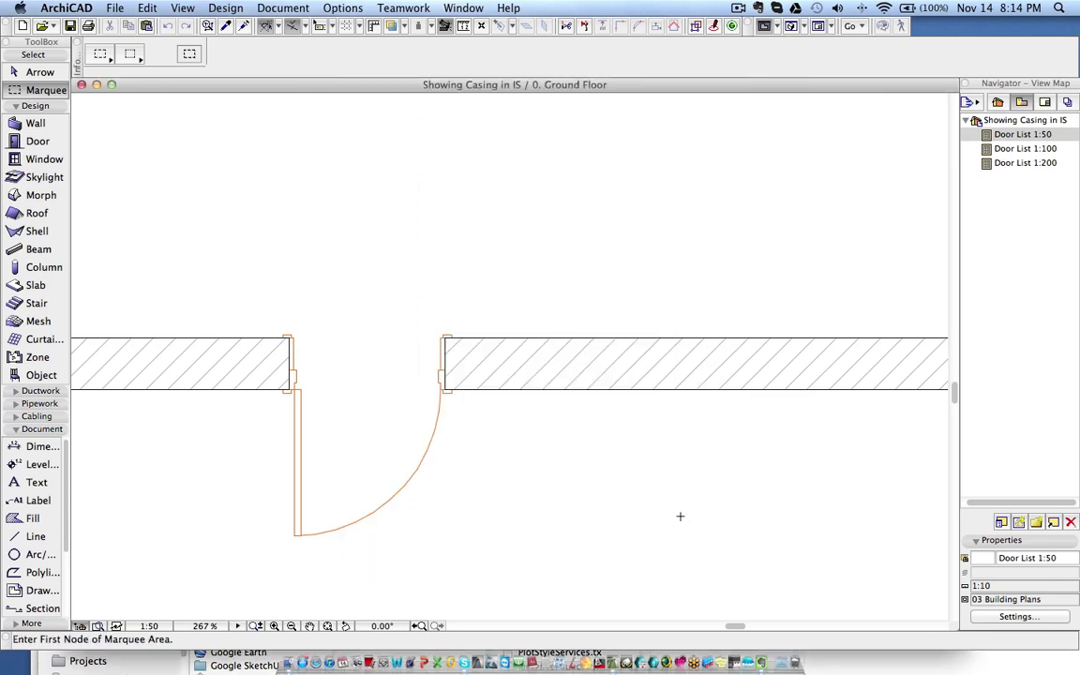
- Close the current project and reopen Showing Casing in IS.pln from the recent files
{"action": "left_click", "coordinate": [114, 9]}
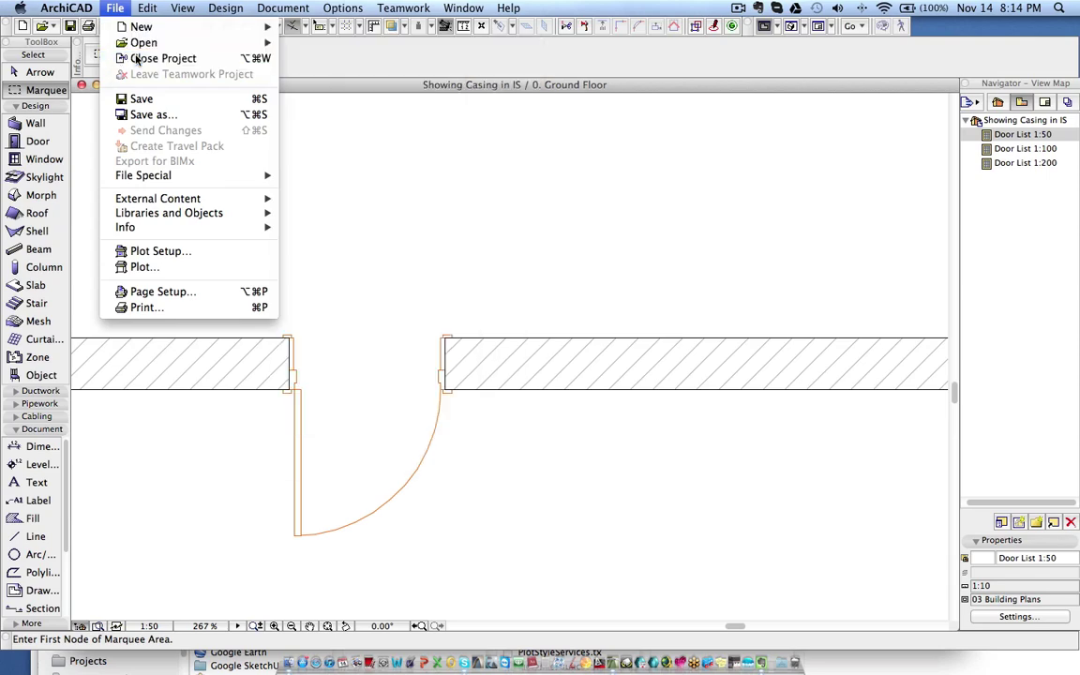
{"action": "left_click", "coordinate": [136, 60]}
{"action": "left_click", "coordinate": [562, 186]}
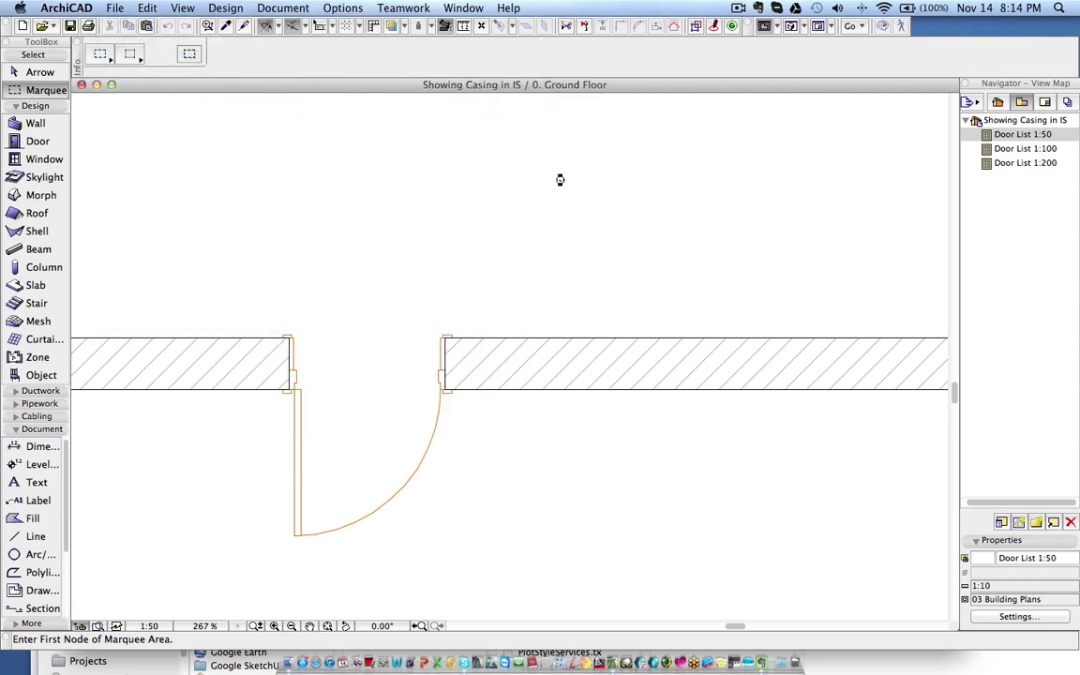
{"action": "left_click", "coordinate": [115, 8]}
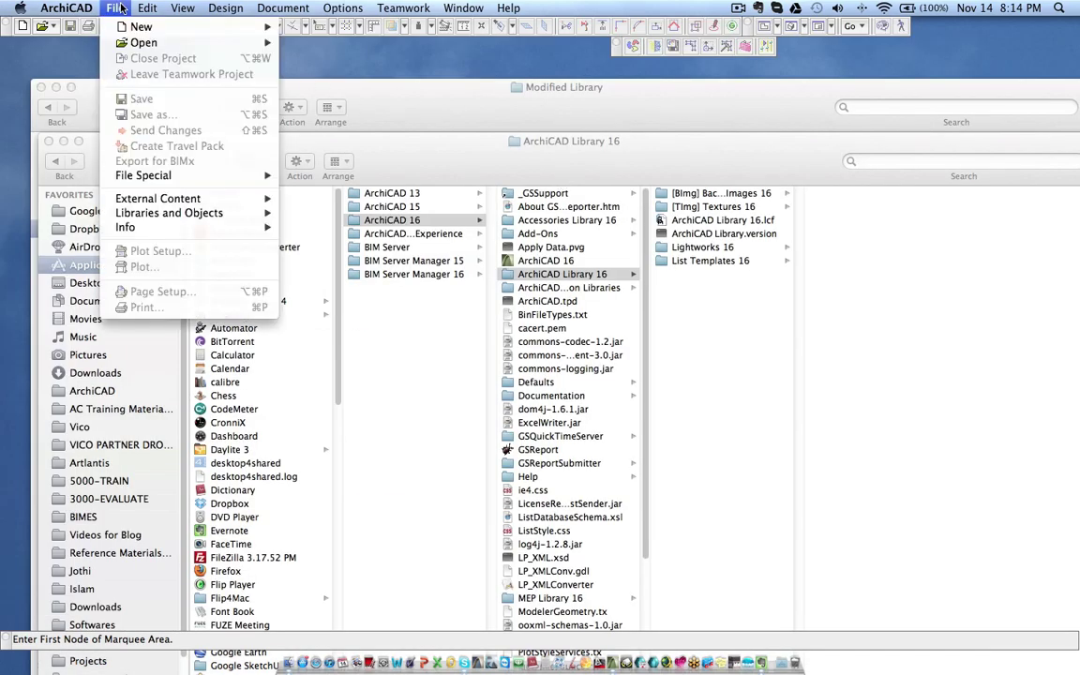
{"action": "mouse_move", "coordinate": [117, 42]}
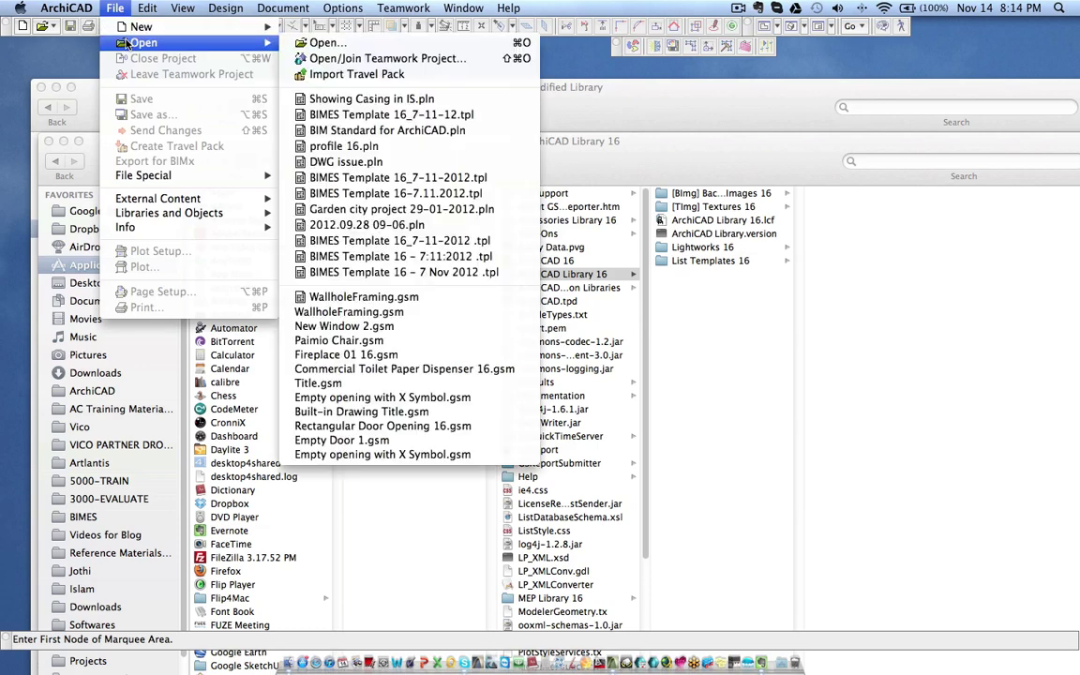
{"action": "left_click", "coordinate": [373, 99]}
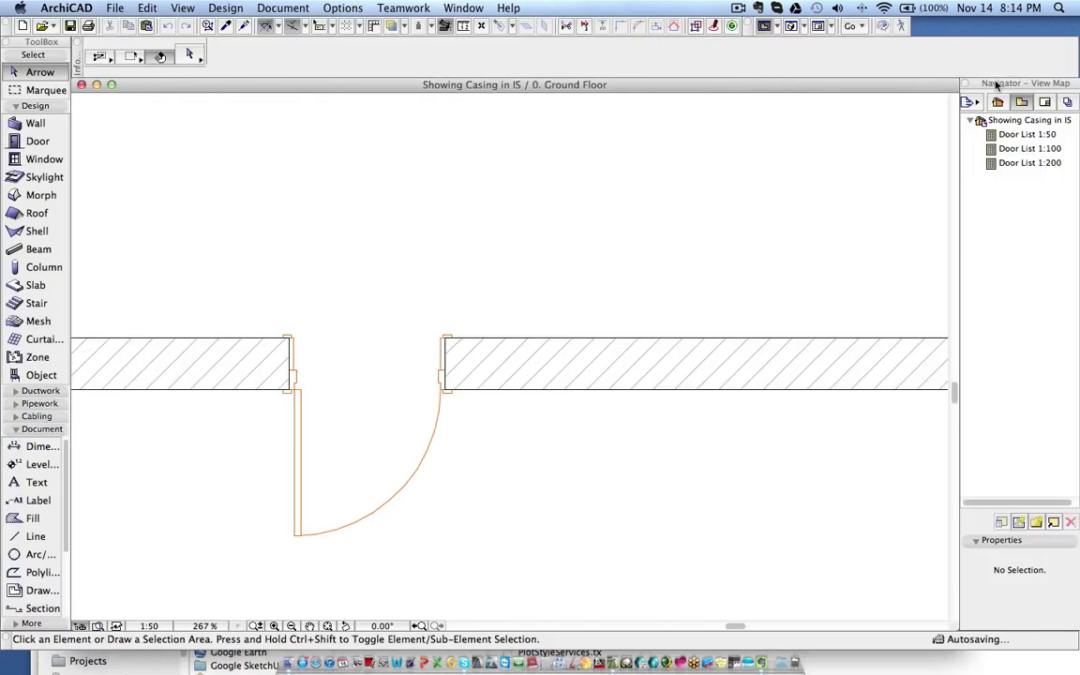
- Open the Door List 1:50 schedule and examine the door casing in its 2D symbol and 3D back view
{"action": "double_click", "coordinate": [1032, 135]}
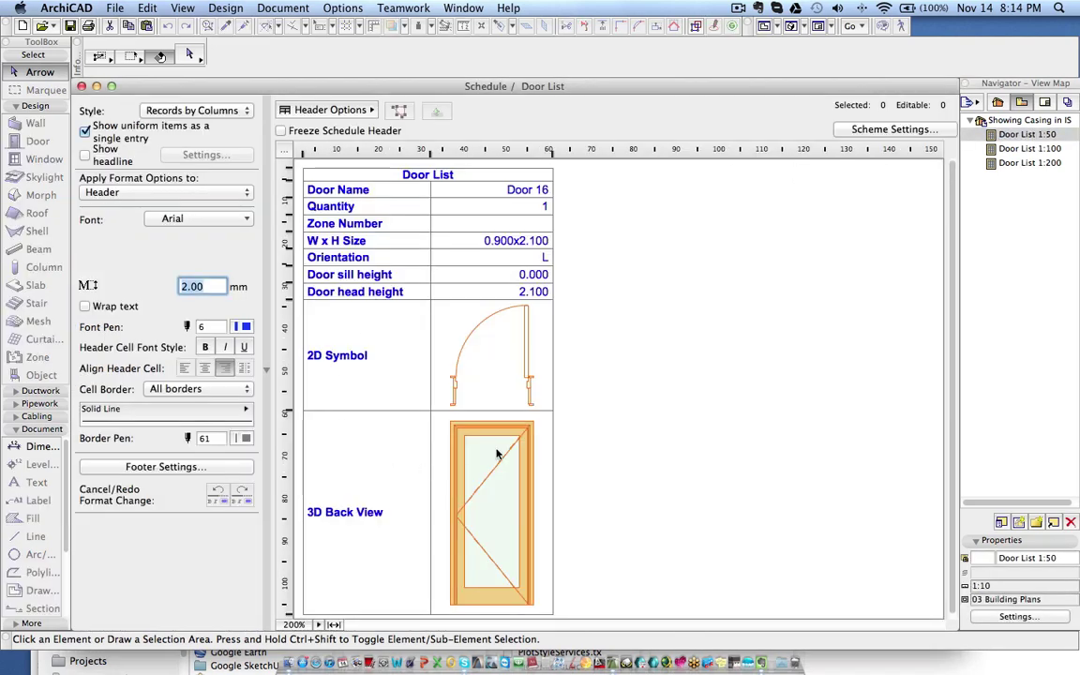
{"action": "mouse_move", "coordinate": [486, 379]}
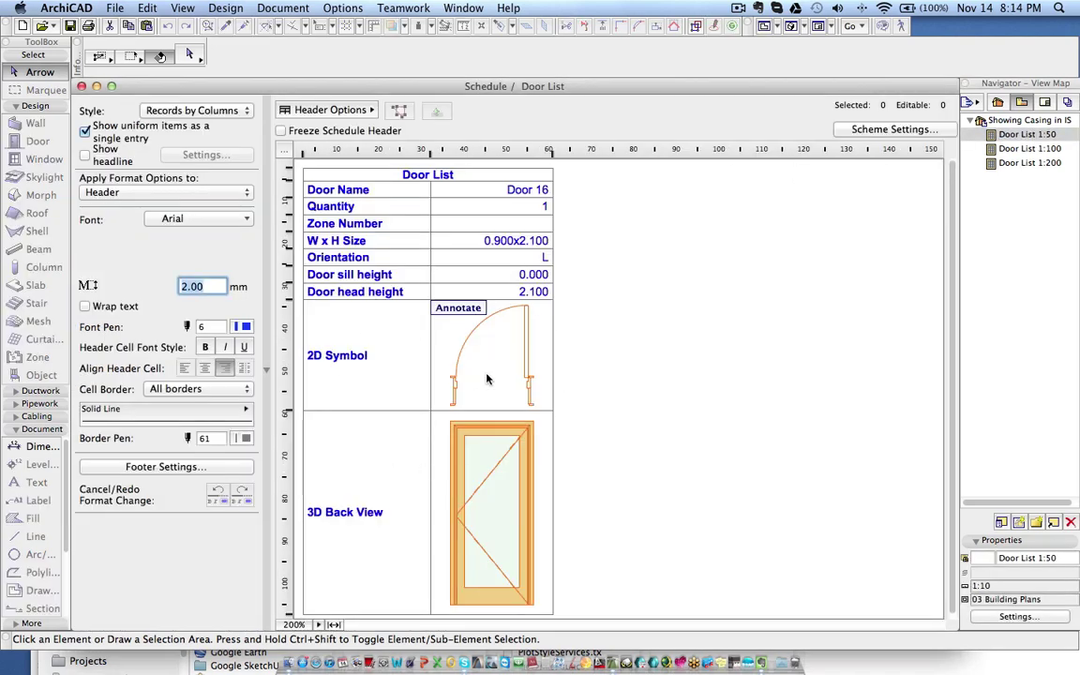
{"action": "left_click", "coordinate": [455, 437]}
{"action": "left_click", "coordinate": [651, 347]}
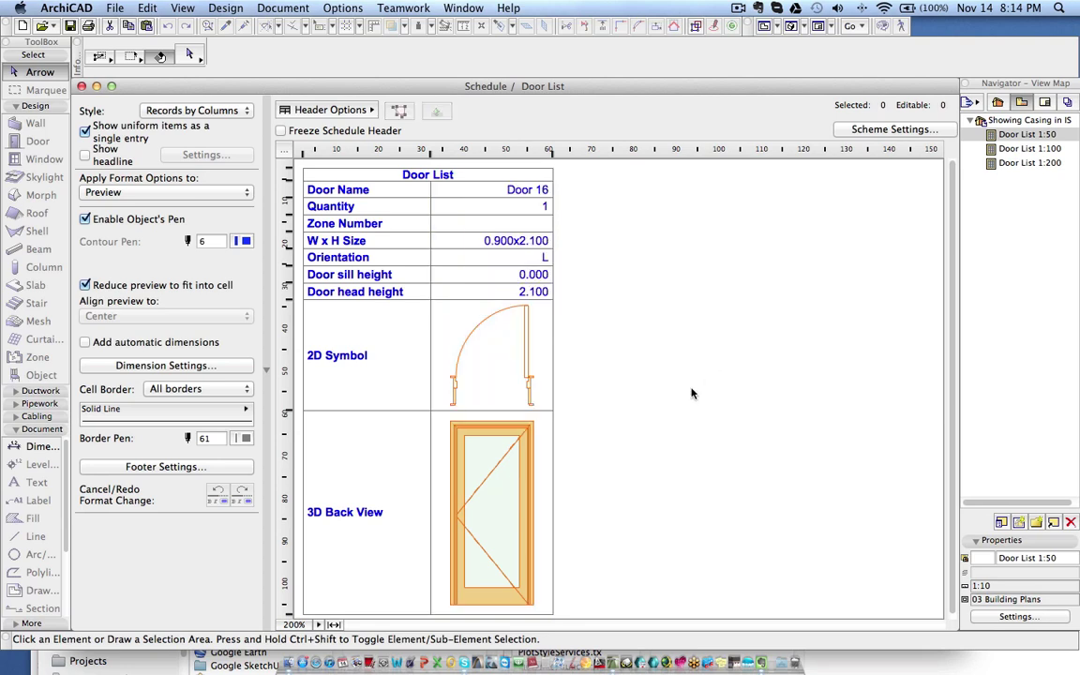
- Compare the door previews in the Door List 1:100 and 1:200 views and return to Door List 1:50
{"action": "double_click", "coordinate": [1037, 149]}
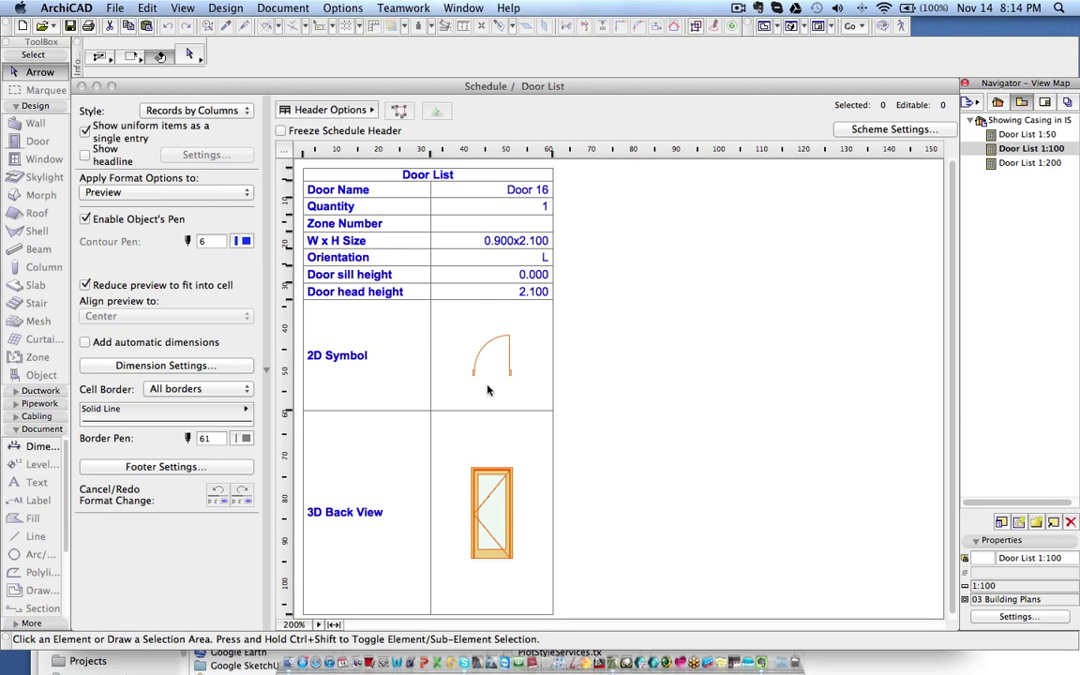
{"action": "double_click", "coordinate": [1041, 164]}
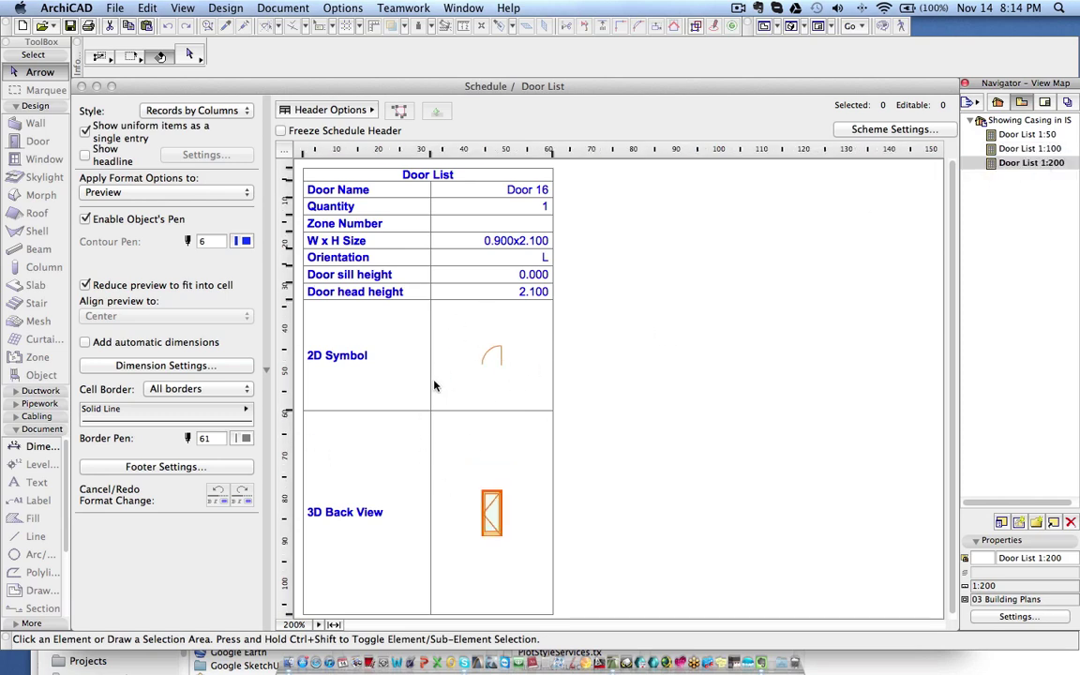
{"action": "double_click", "coordinate": [1022, 135]}
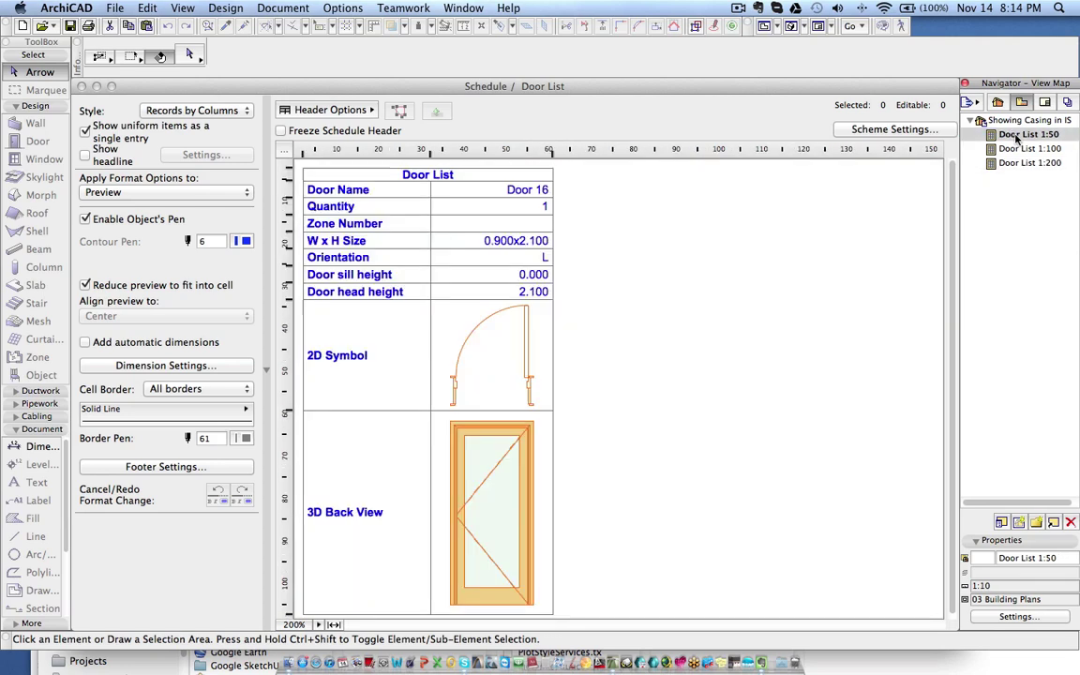